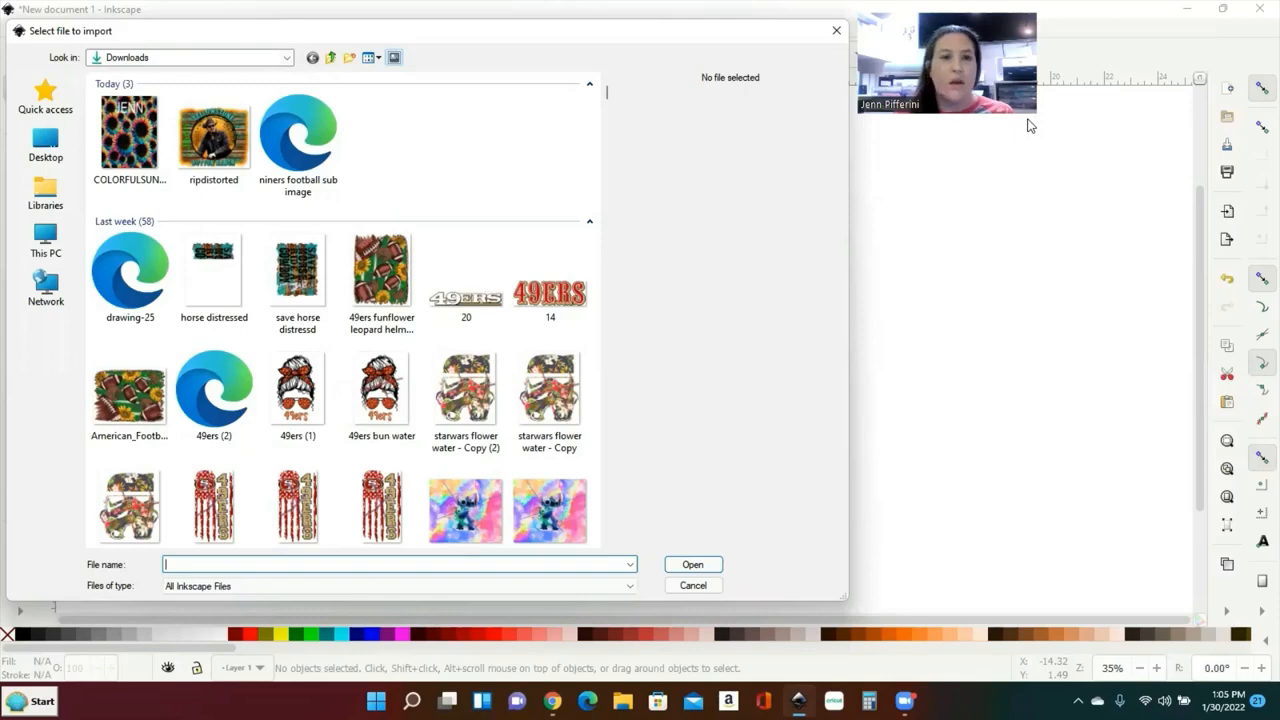
Step: Import the tie-dye sunflower PNG from the Downloads folder onto the canvas
scroll(466, 134, down, 10)
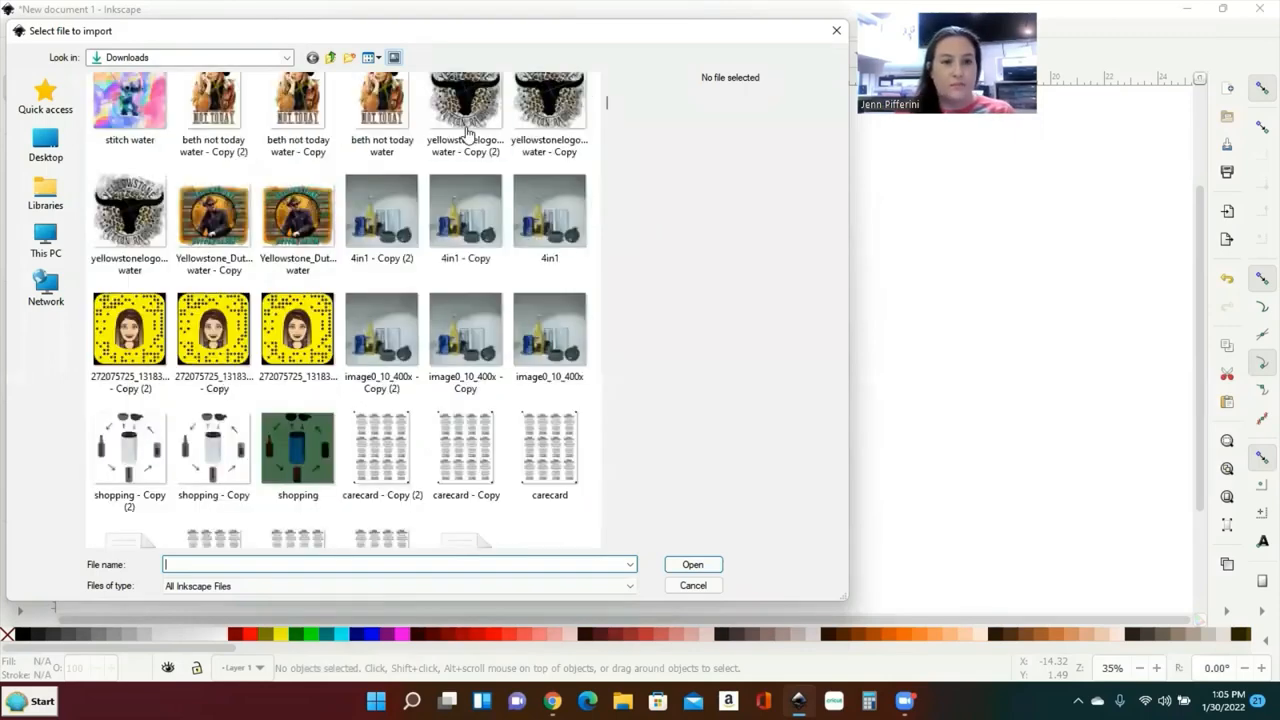
scroll(475, 160, down, 3)
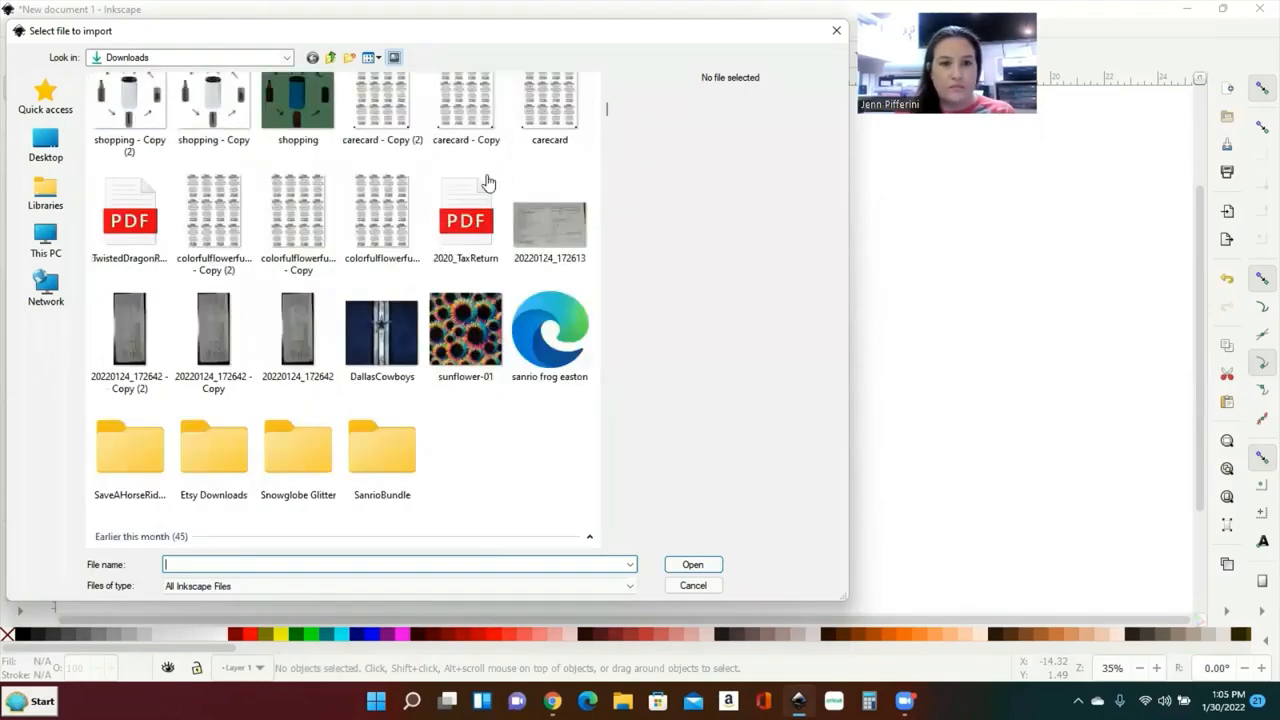
double_click(458, 337)
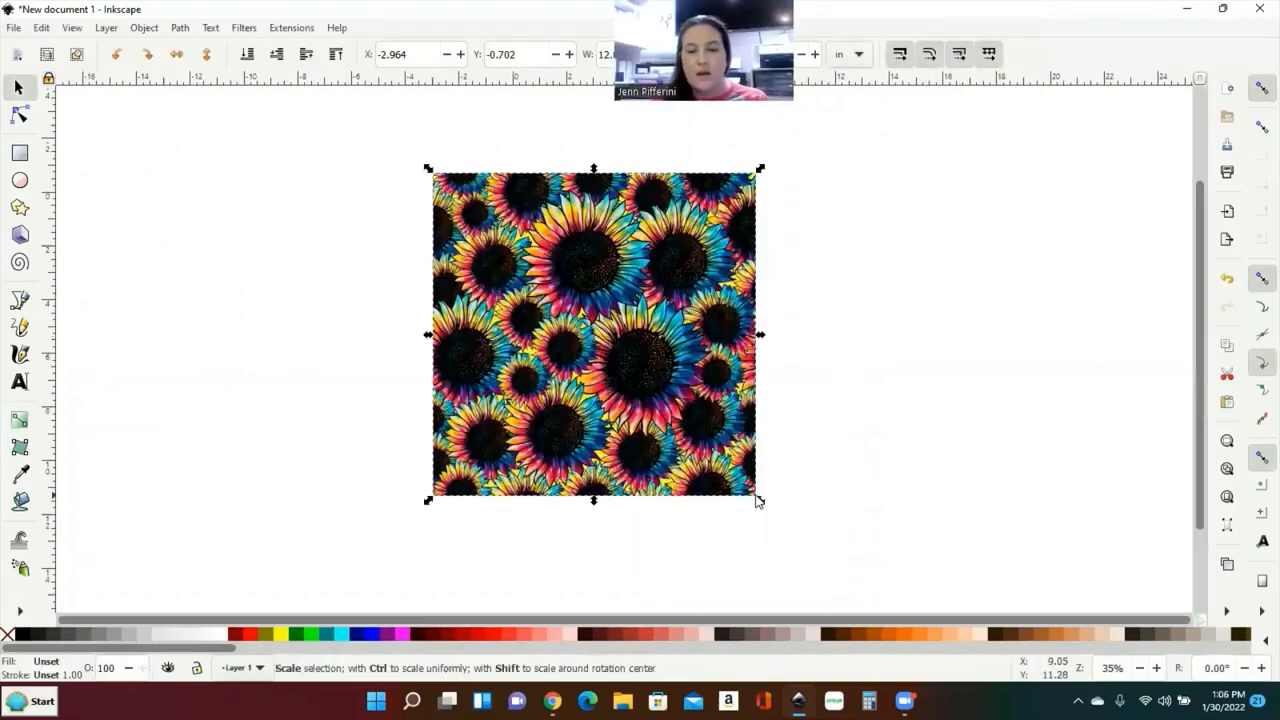
Step: Move the sunflower image up-left beside the page, undoing a trial stretch to keep it square
drag(620, 457, 676, 575)
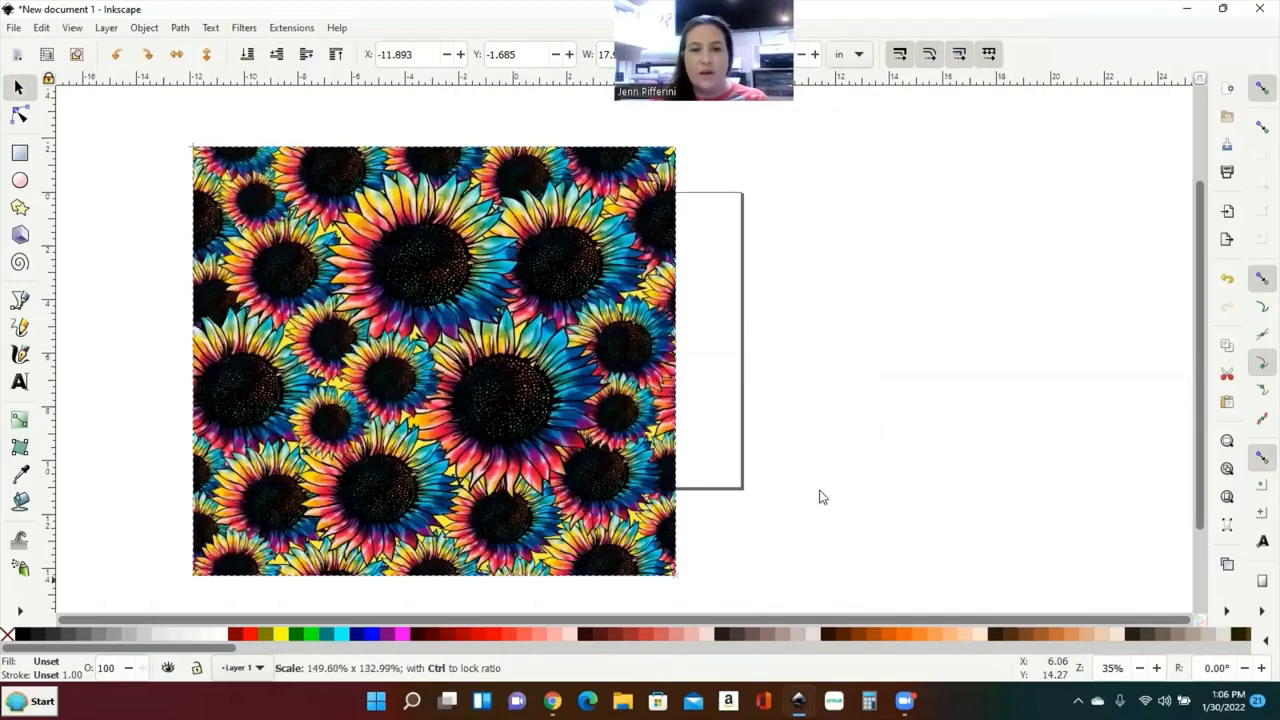
drag(820, 497, 788, 583)
drag(808, 667, 887, 635)
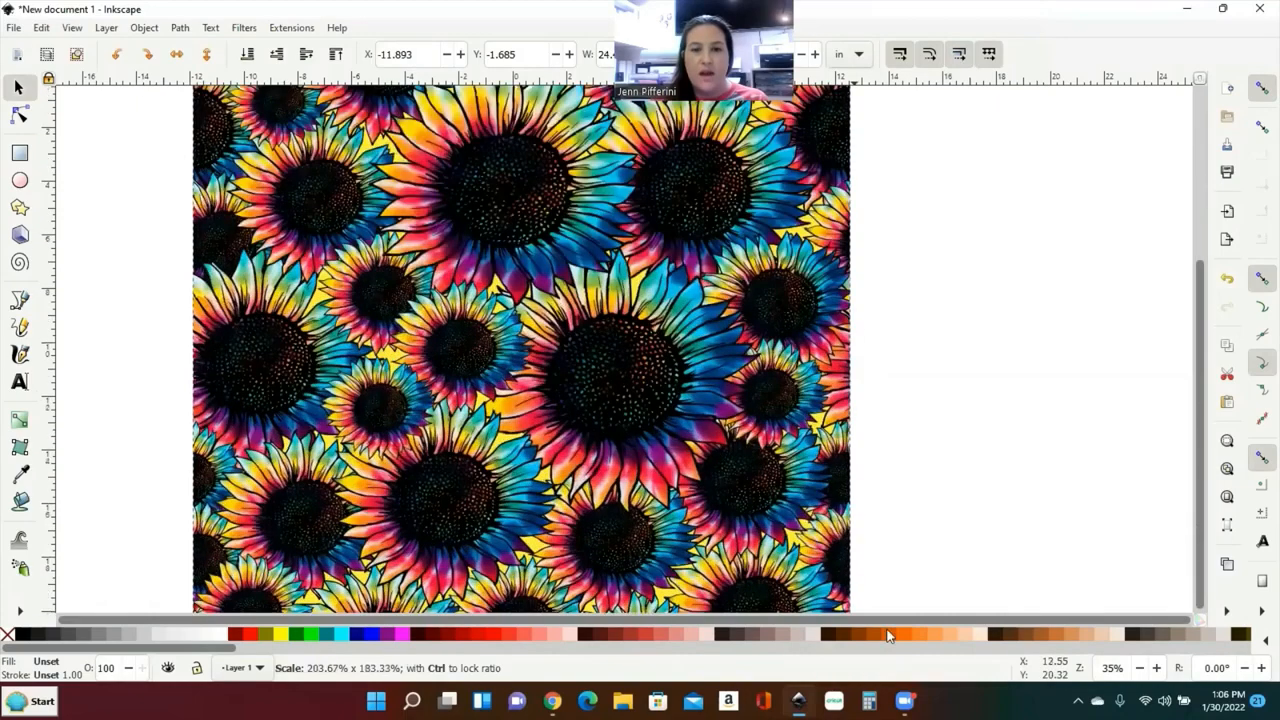
drag(910, 587, 908, 547)
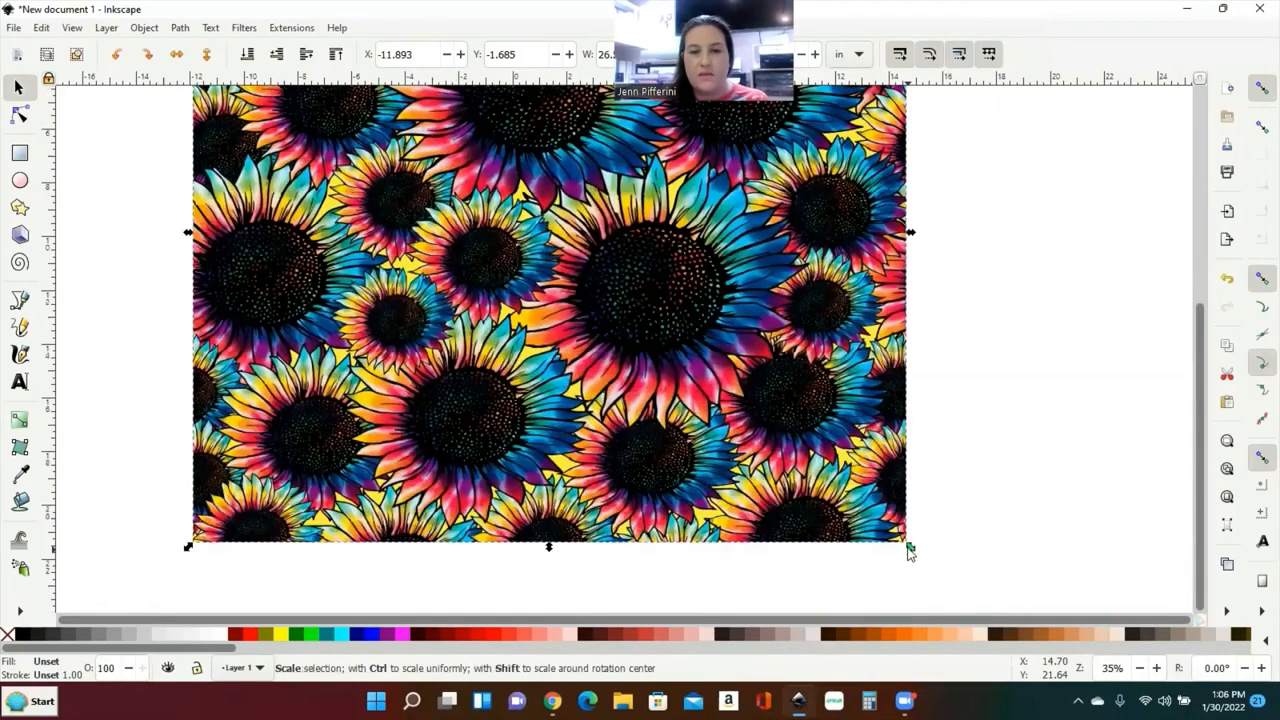
scroll(1062, 465, up, 1)
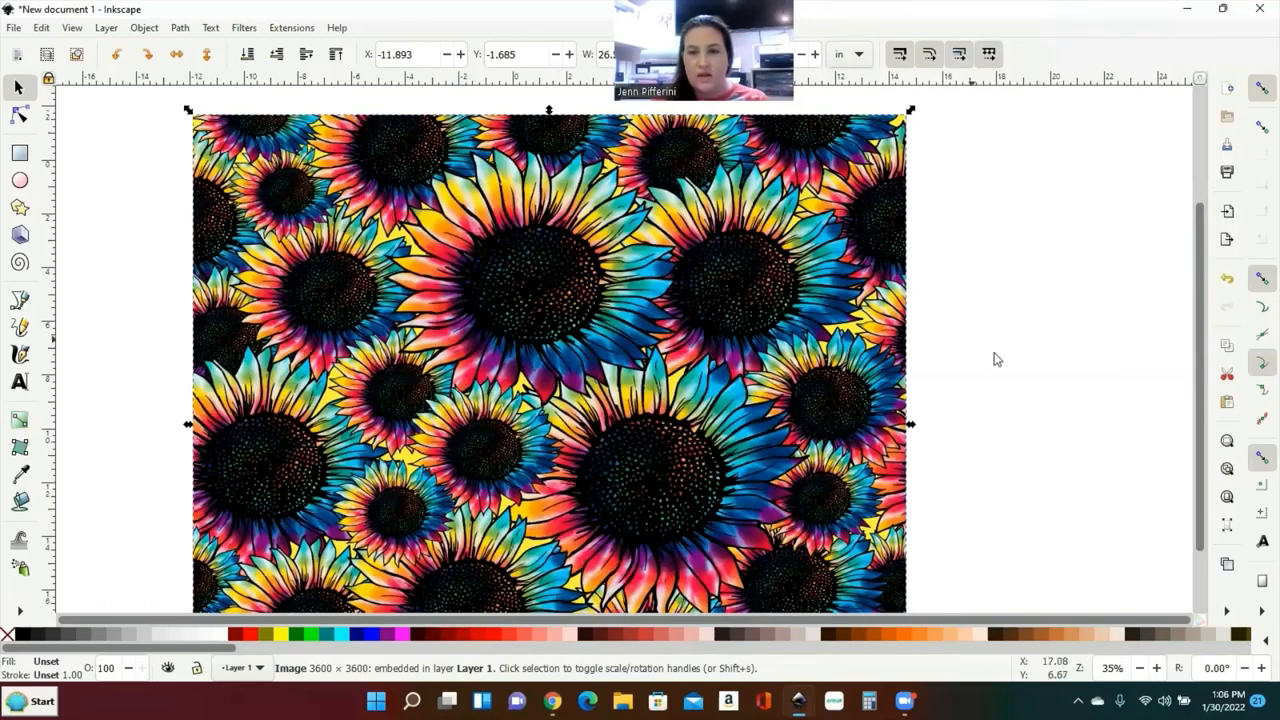
click(1227, 281)
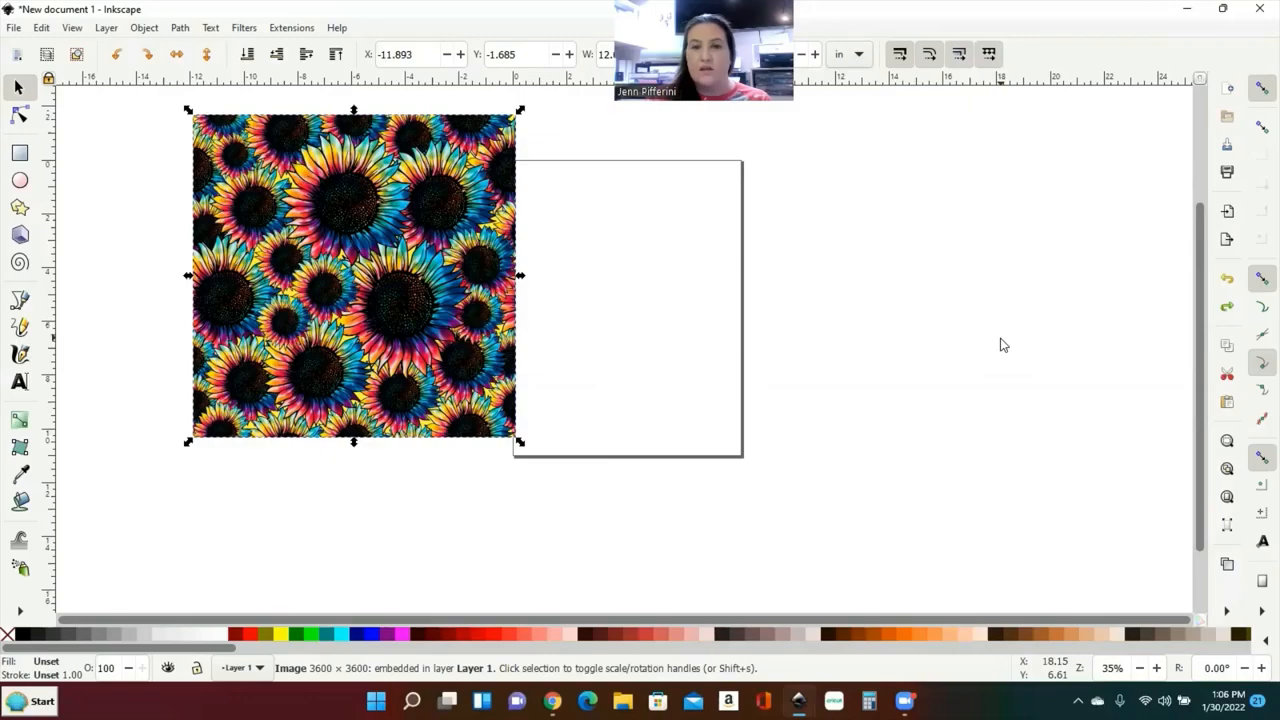
Step: Nudge the 12-inch sunflower square to about X -10.8, Y -2.0 inches, overlapping the page's left edge
key(plus)
key(plus)
key(minus)
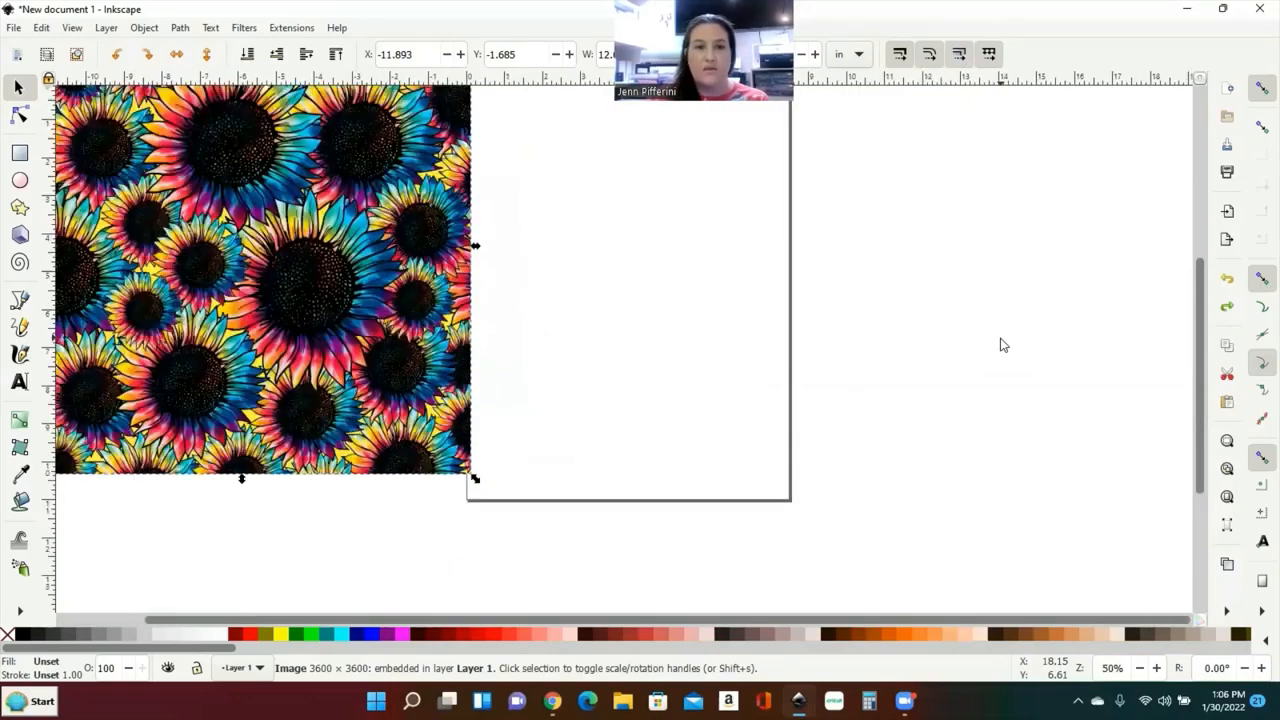
key(minus)
key(plus)
key(plus)
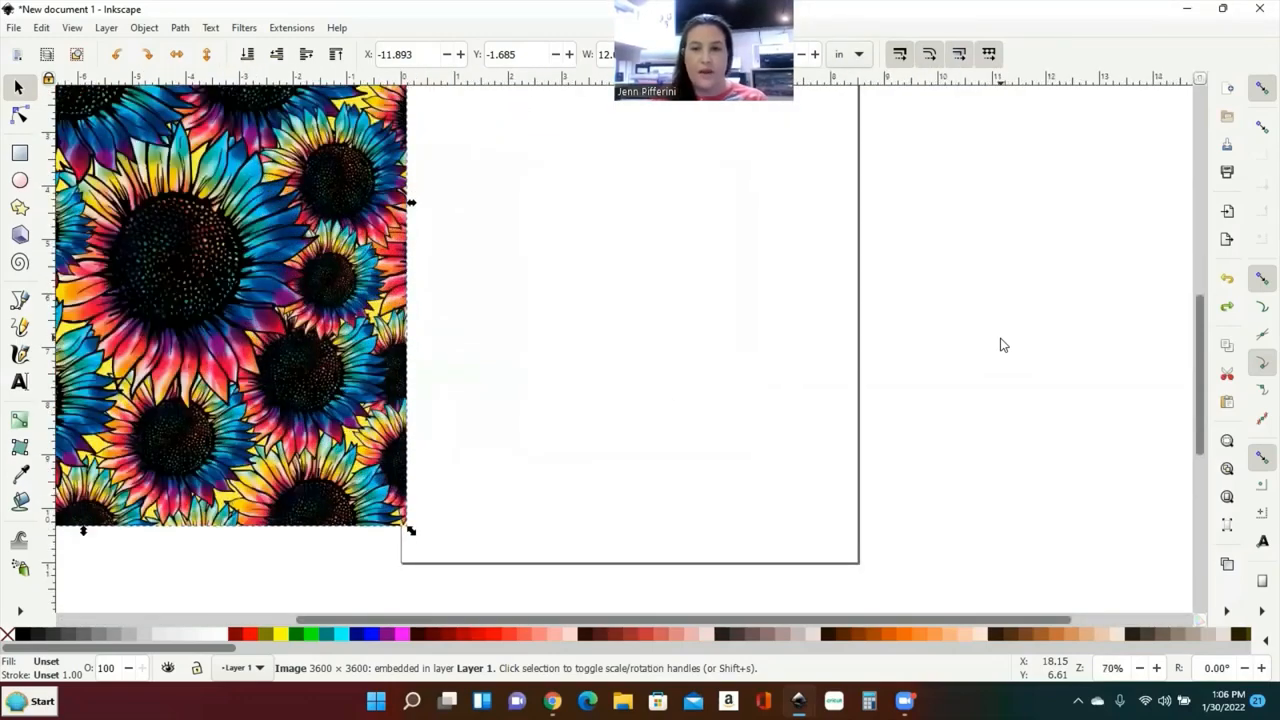
scroll(1004, 345, left, 4)
scroll(1009, 345, up, 7)
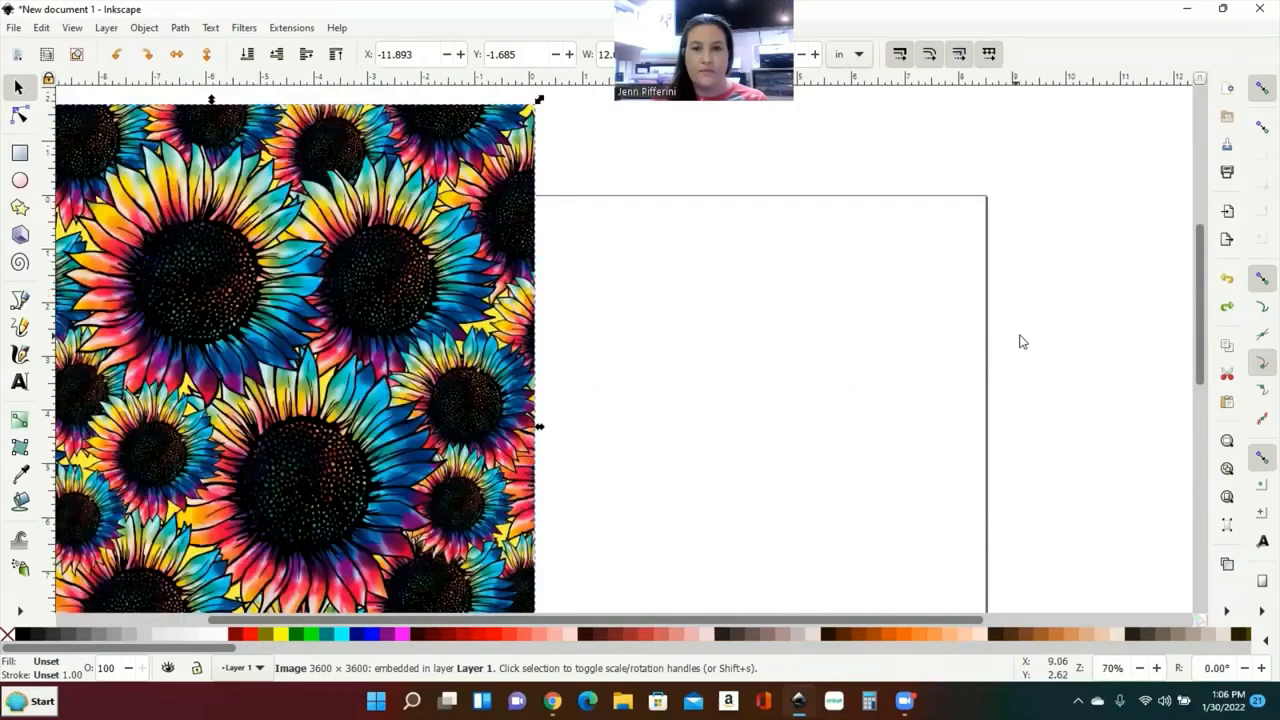
scroll(1022, 338, left, 3)
scroll(1024, 334, left, 3)
scroll(1022, 334, down, 2)
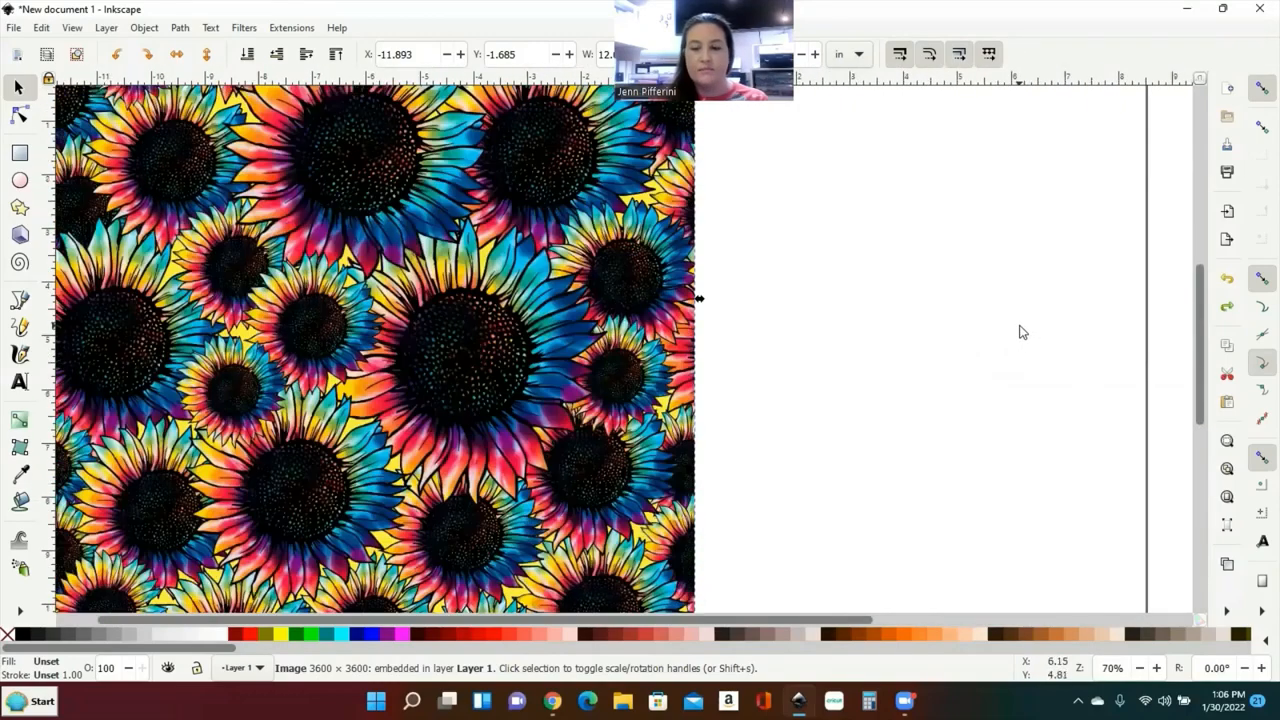
key(minus)
scroll(1015, 328, up, 2)
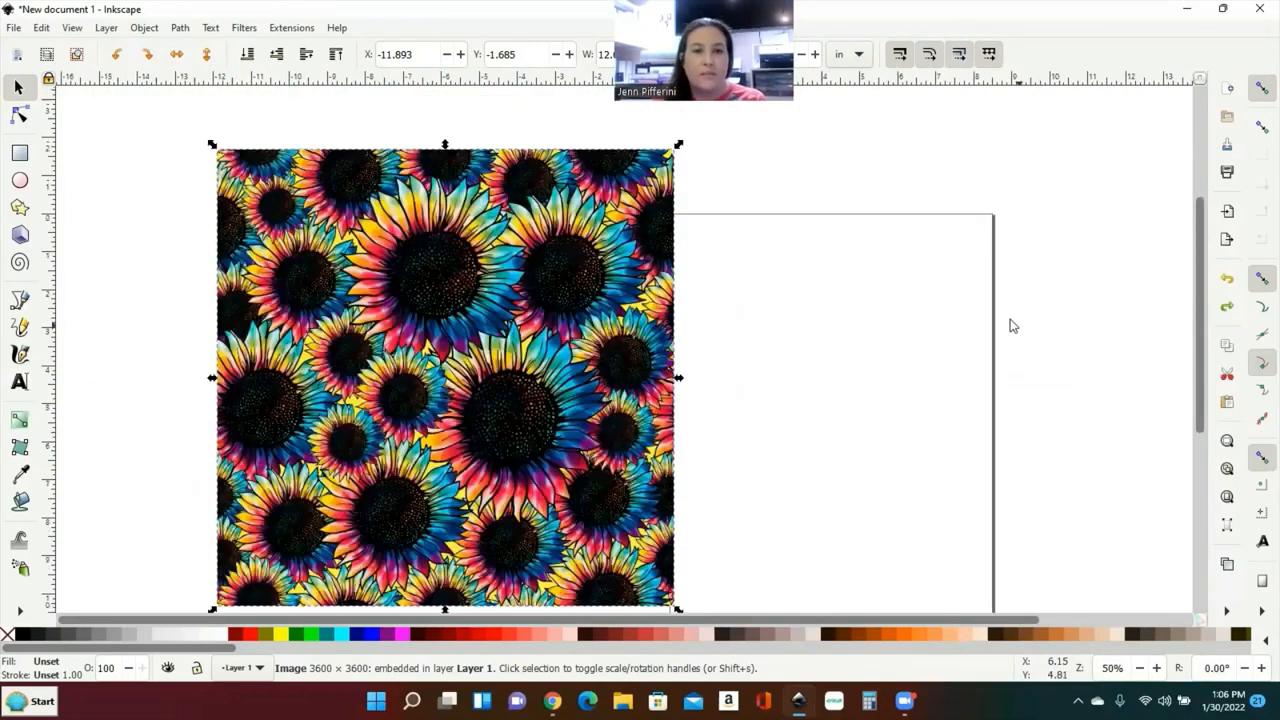
scroll(1008, 324, down, 1)
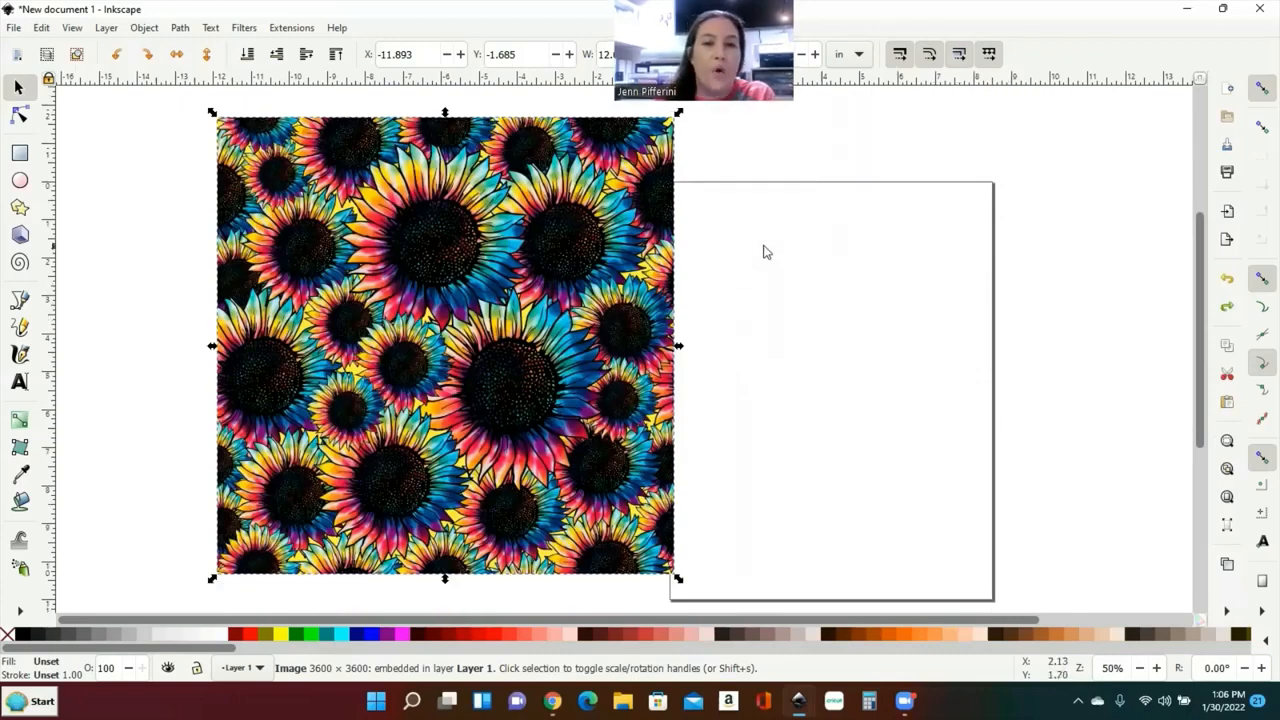
drag(391, 222, 446, 206)
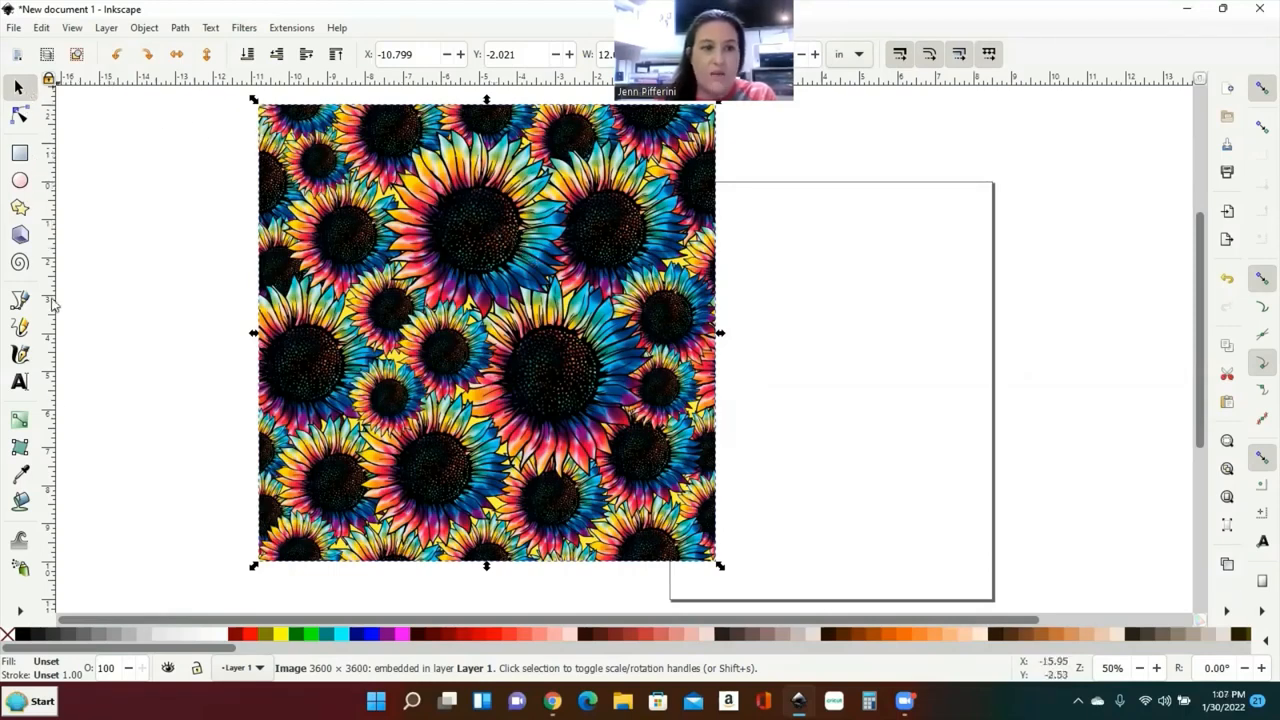
Step: Create a JENN text object to the left of the sunflower image
click(27, 377)
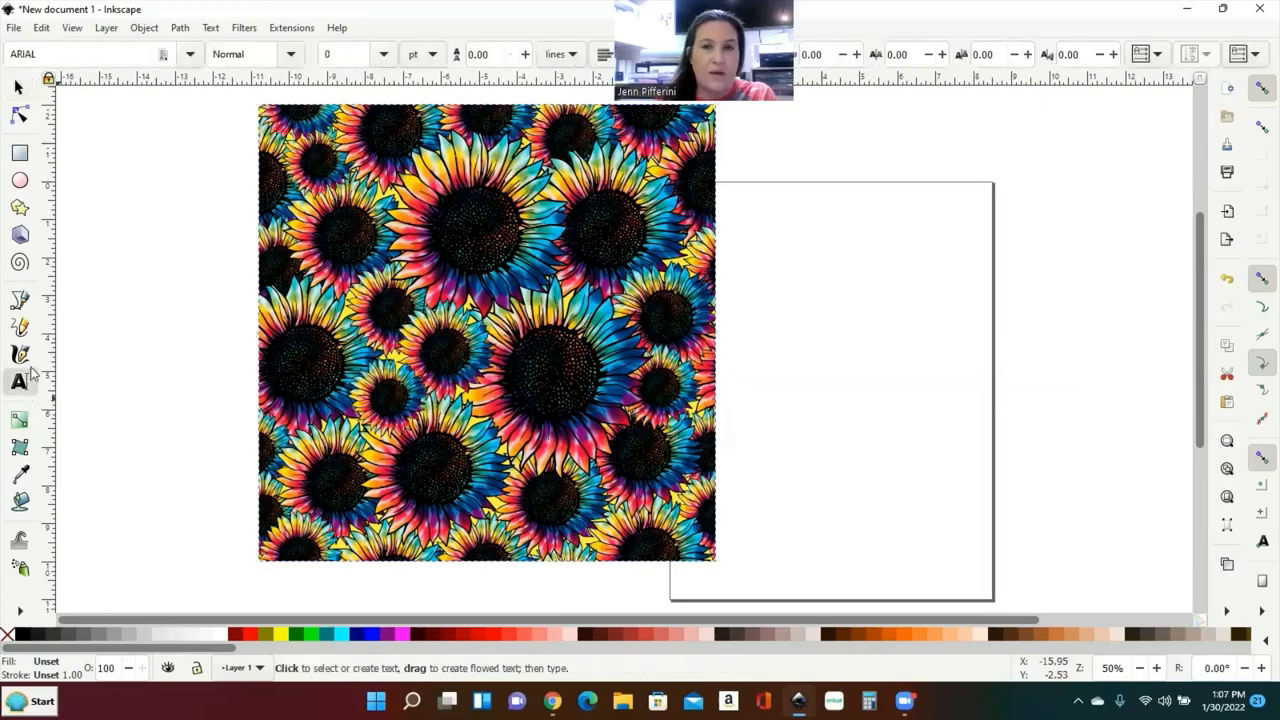
click(193, 217)
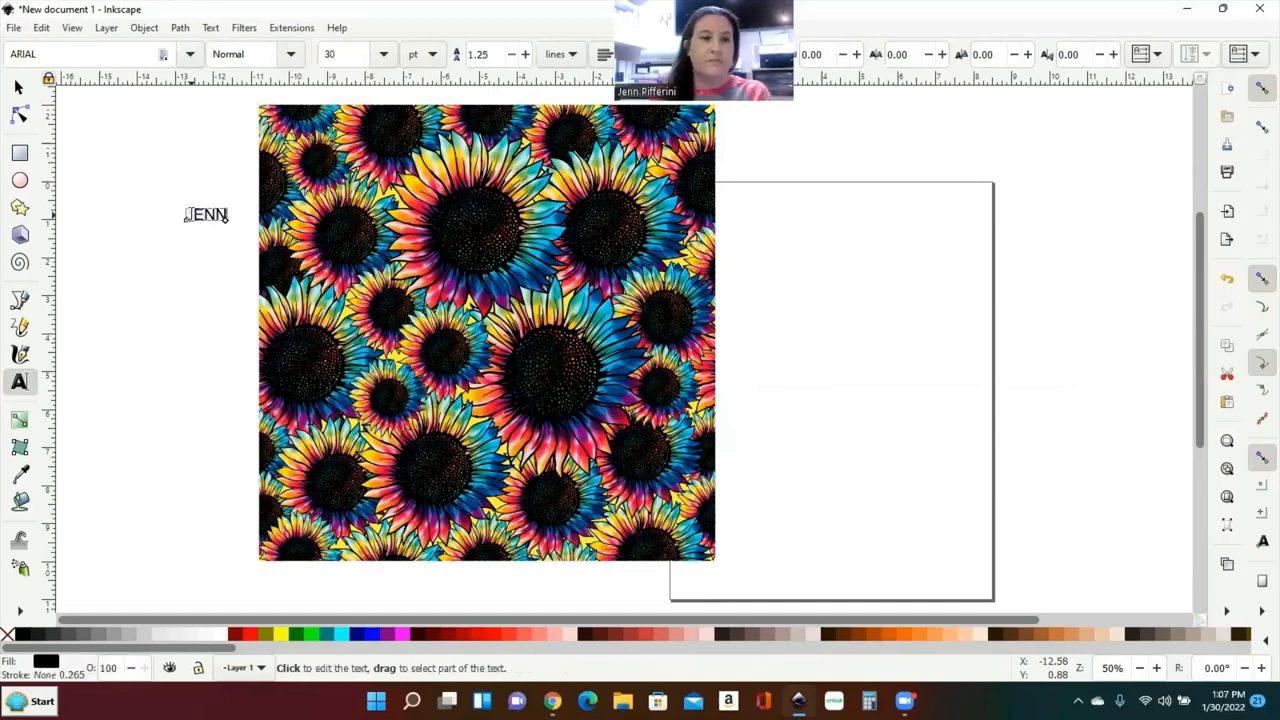
click(20, 90)
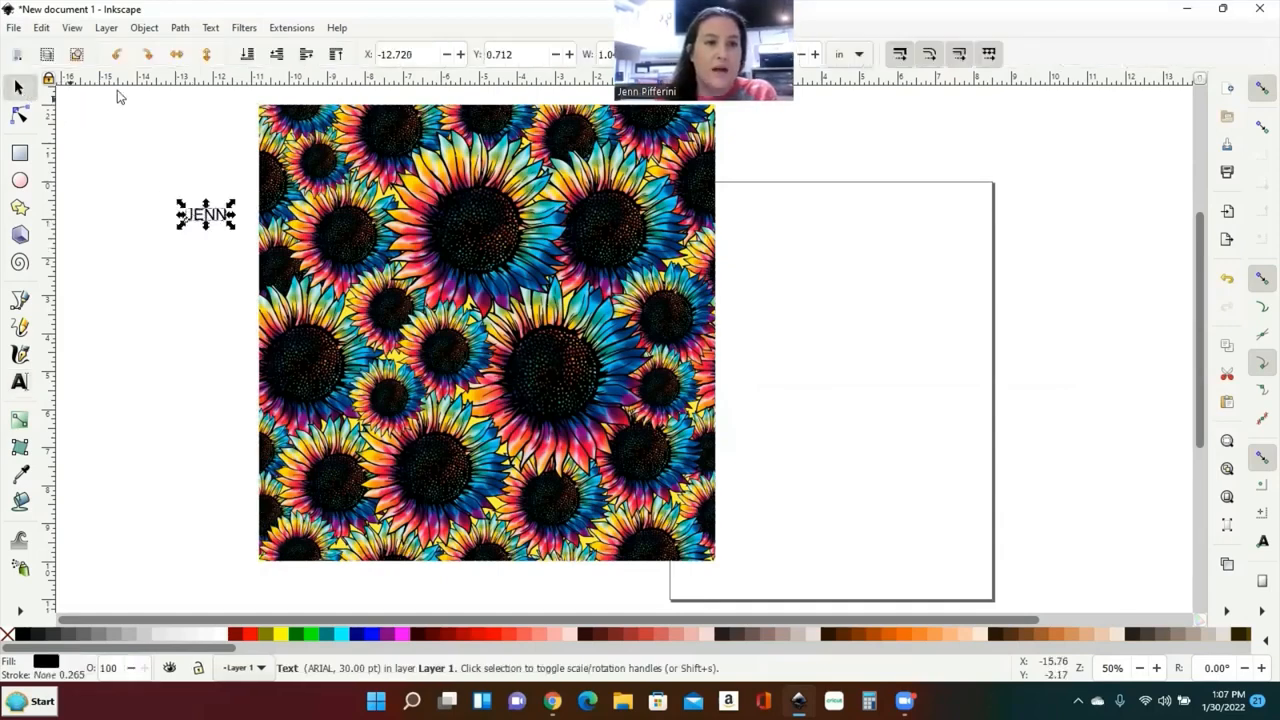
click(24, 386)
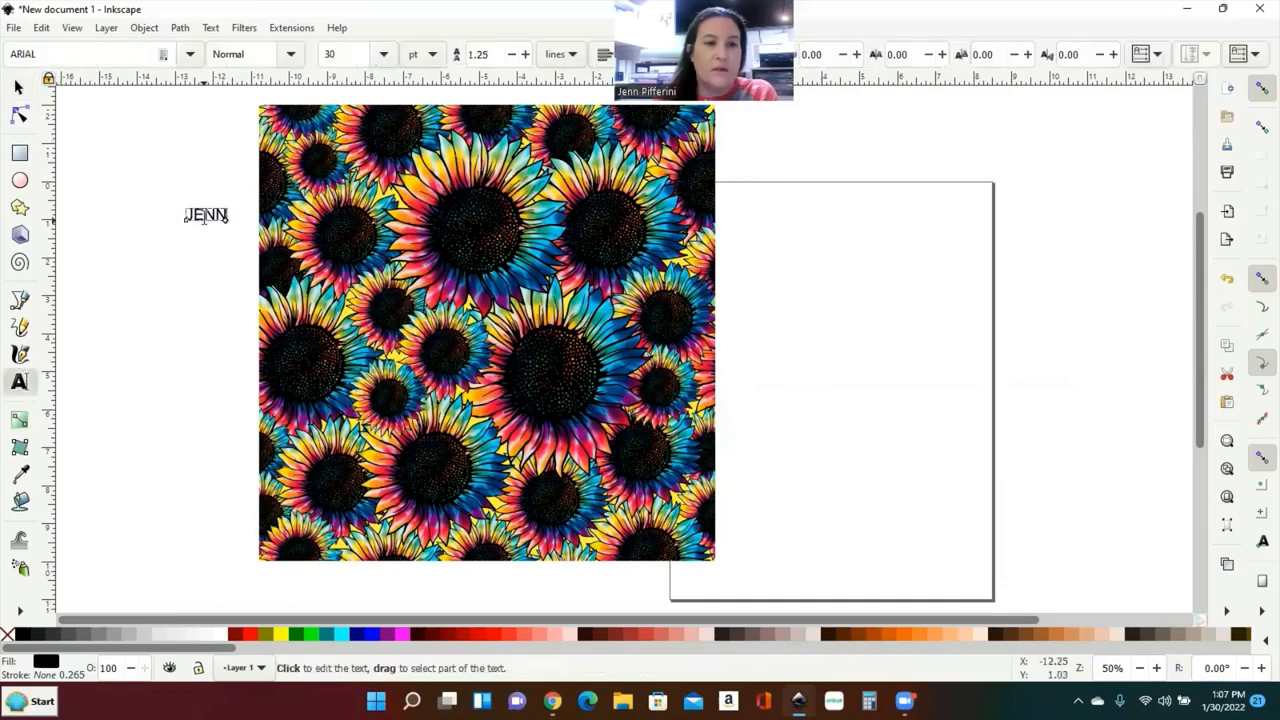
double_click(205, 218)
click(167, 220)
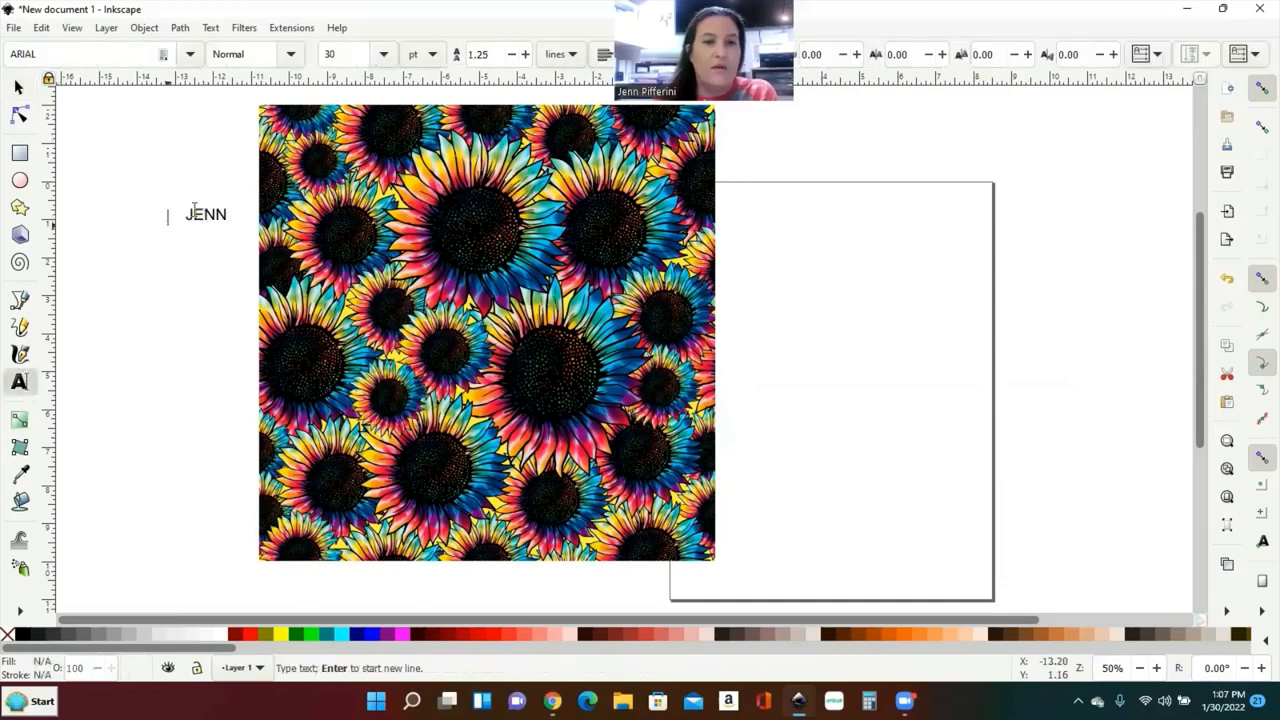
double_click(200, 212)
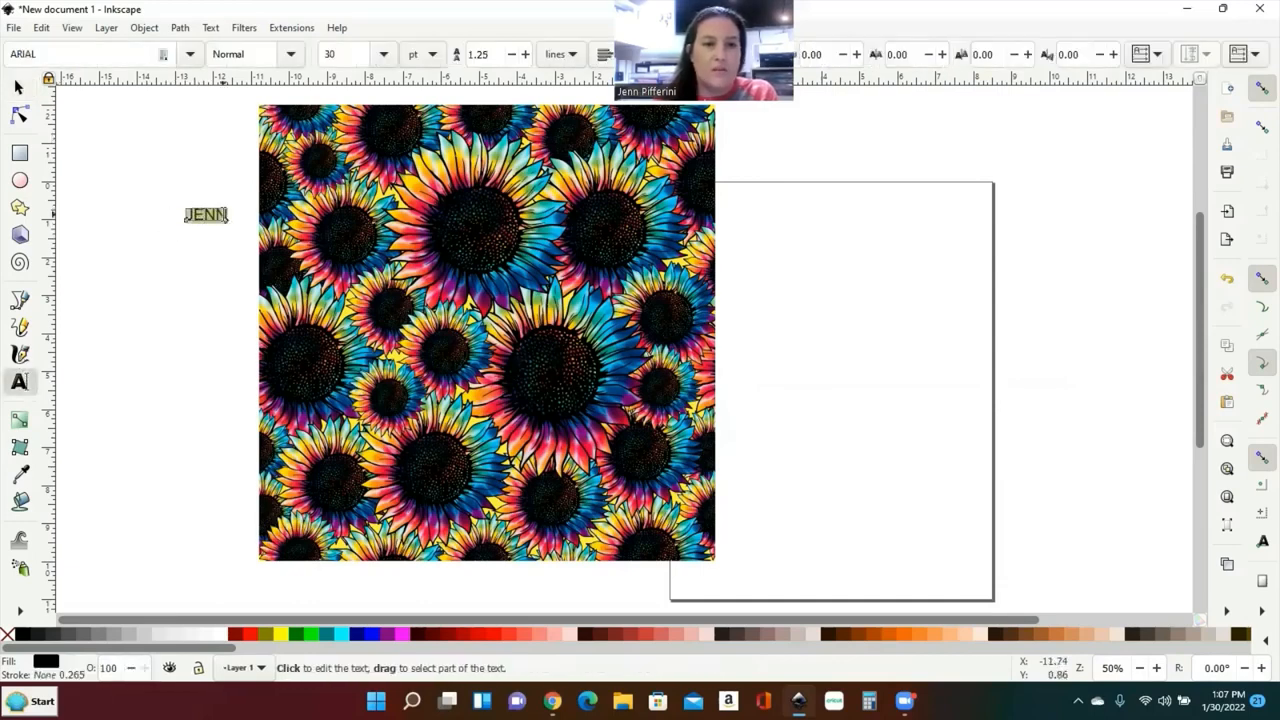
click(212, 212)
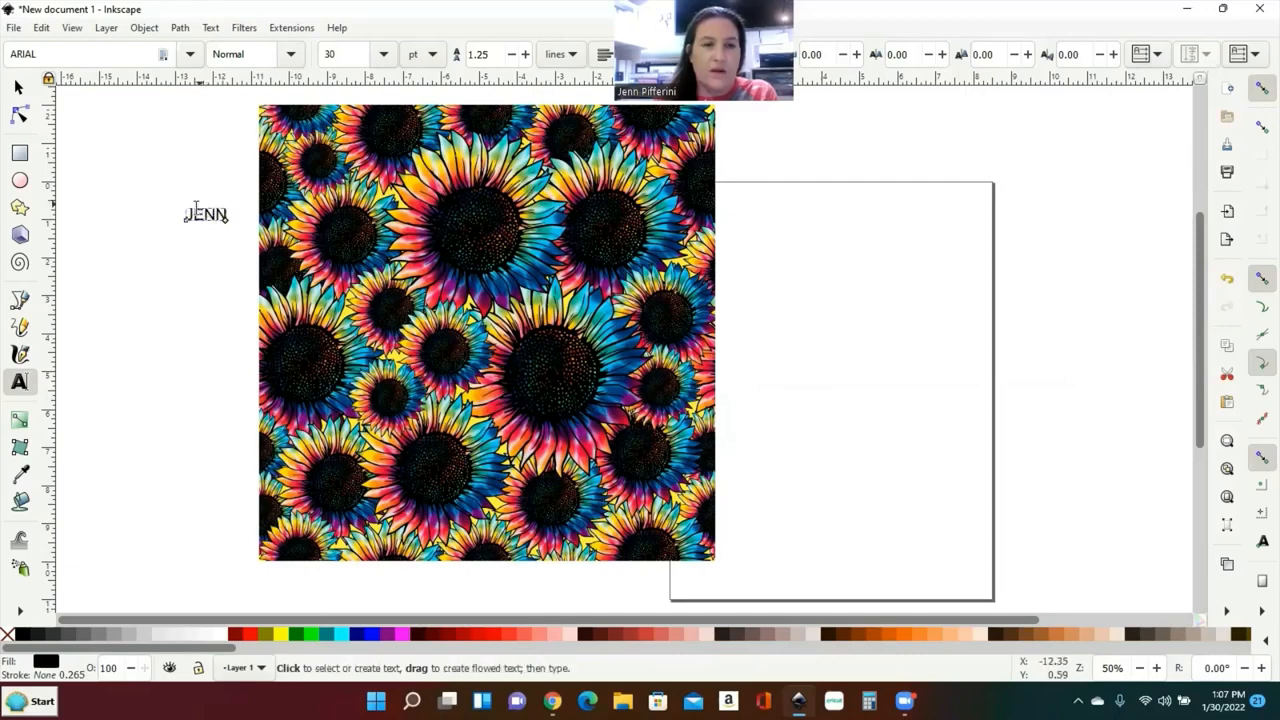
Step: Set the JENN text in Californian FB Bold at 30 pt
click(188, 55)
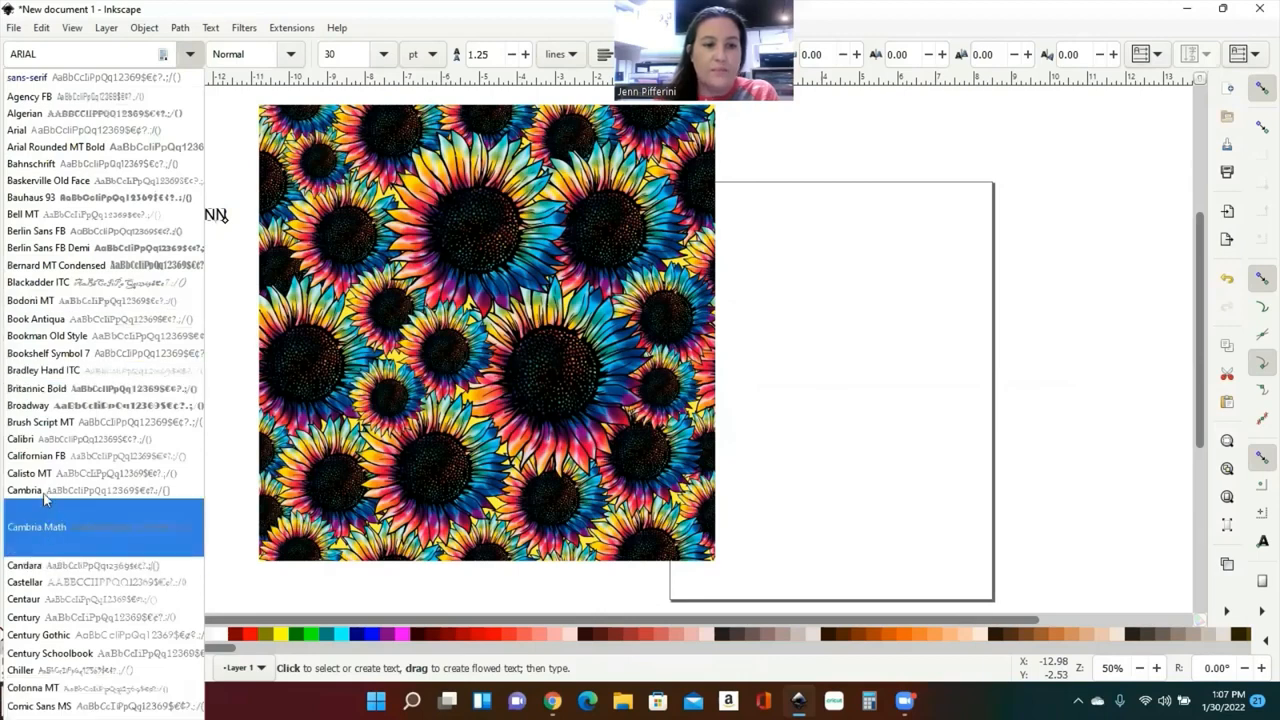
click(128, 456)
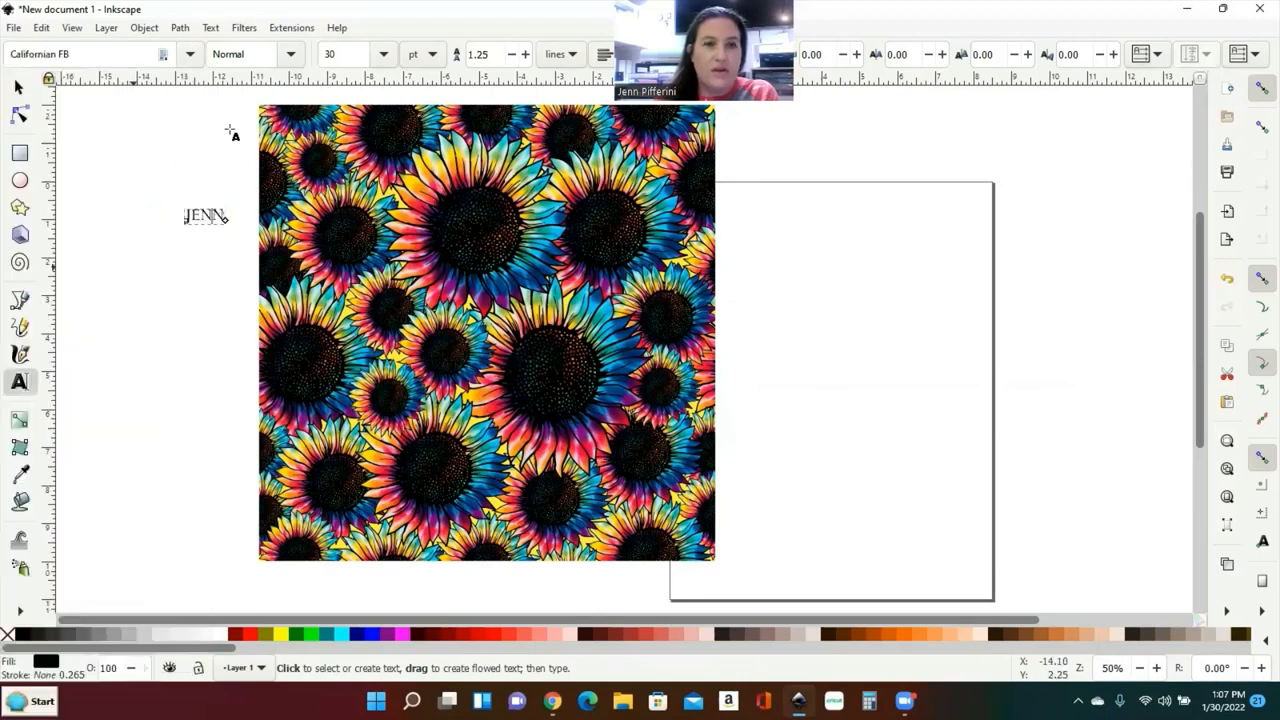
click(292, 55)
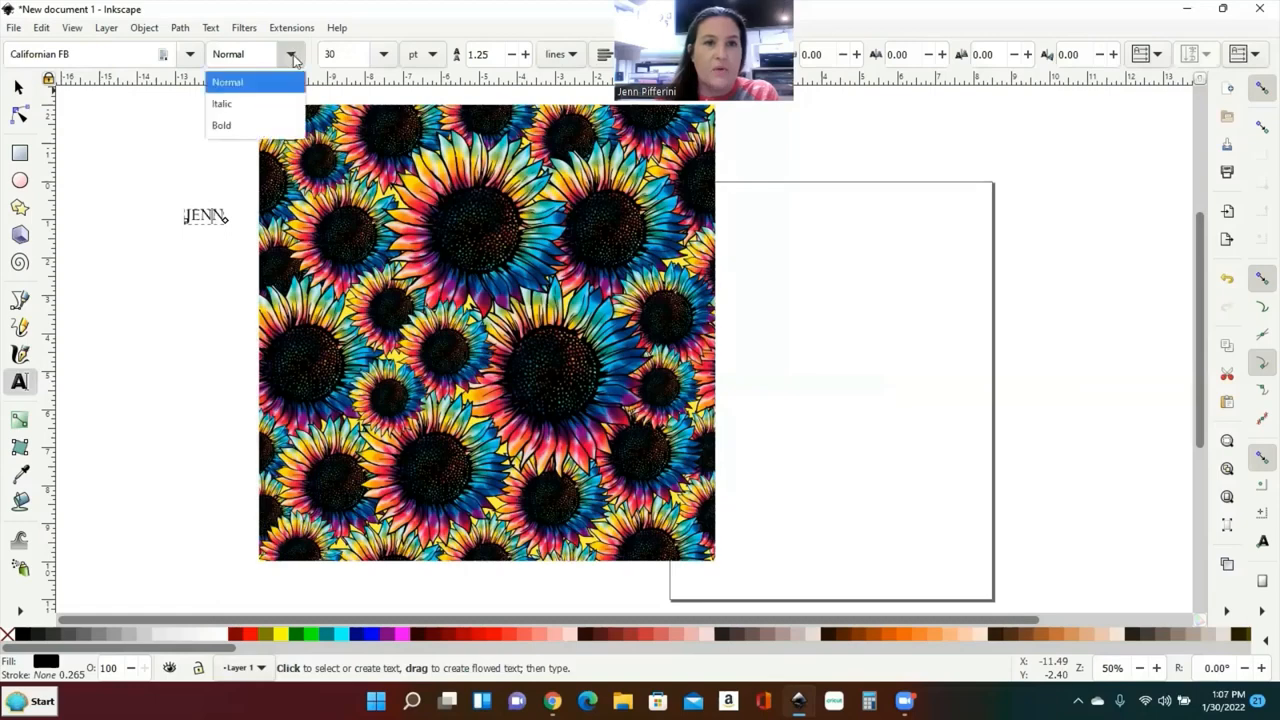
click(226, 124)
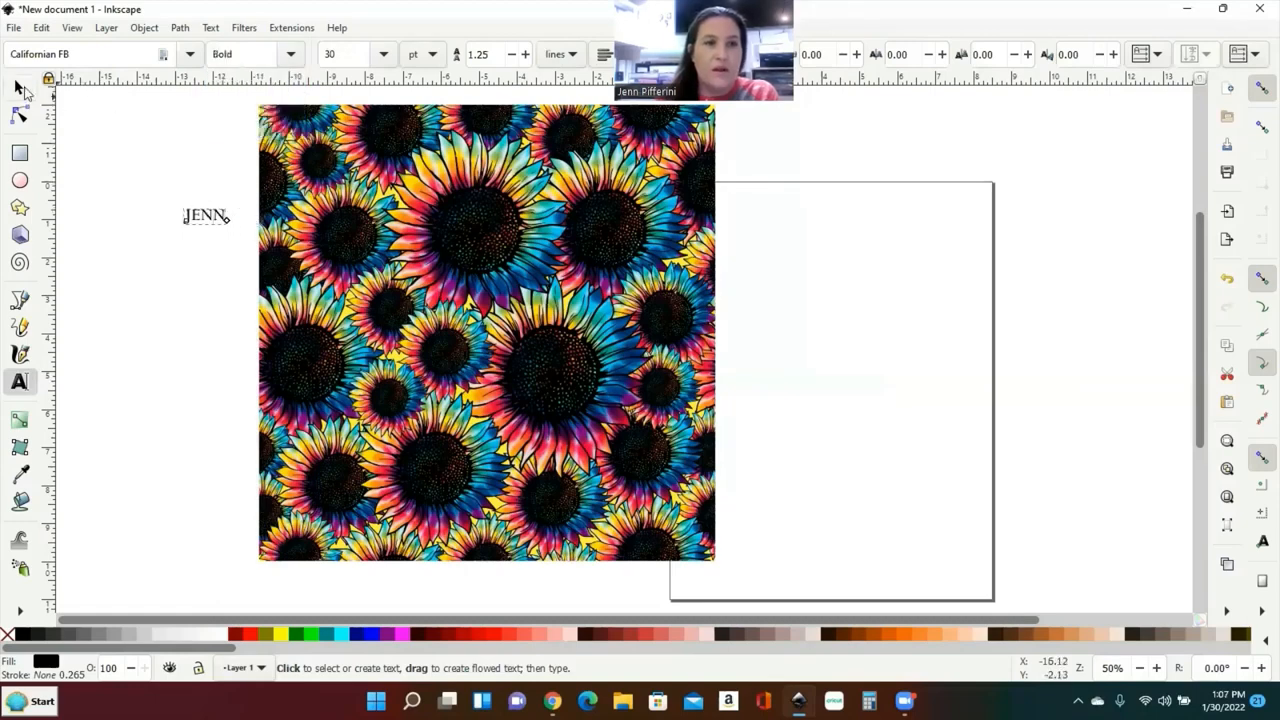
click(18, 88)
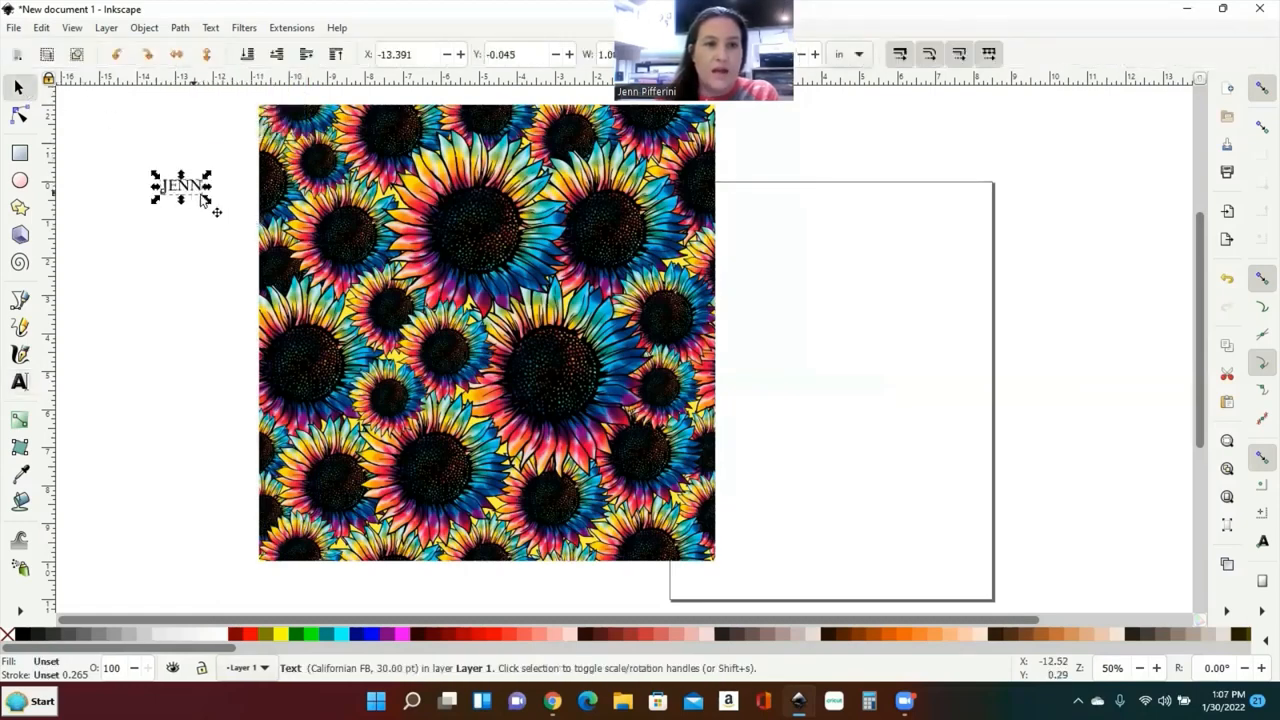
Step: Enlarge JENN, fill it pure yellow, and place it over the lower sunflower image
drag(232, 230, 175, 208)
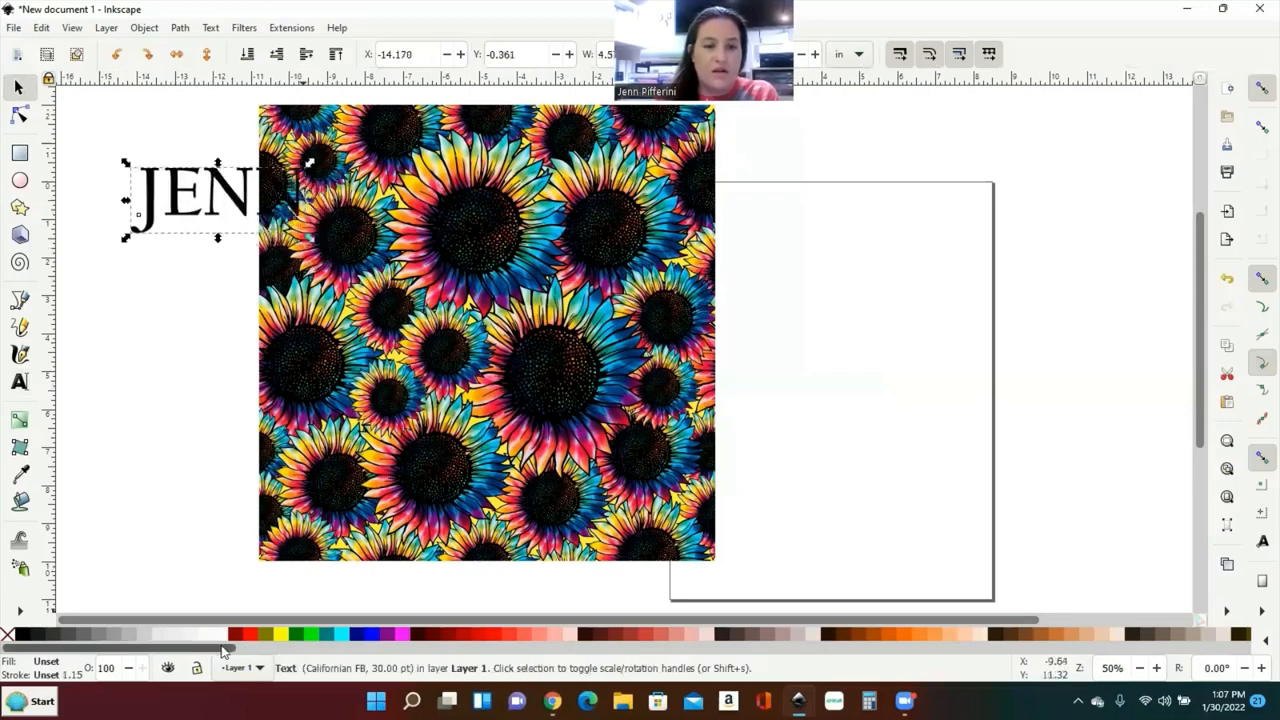
drag(227, 648, 417, 668)
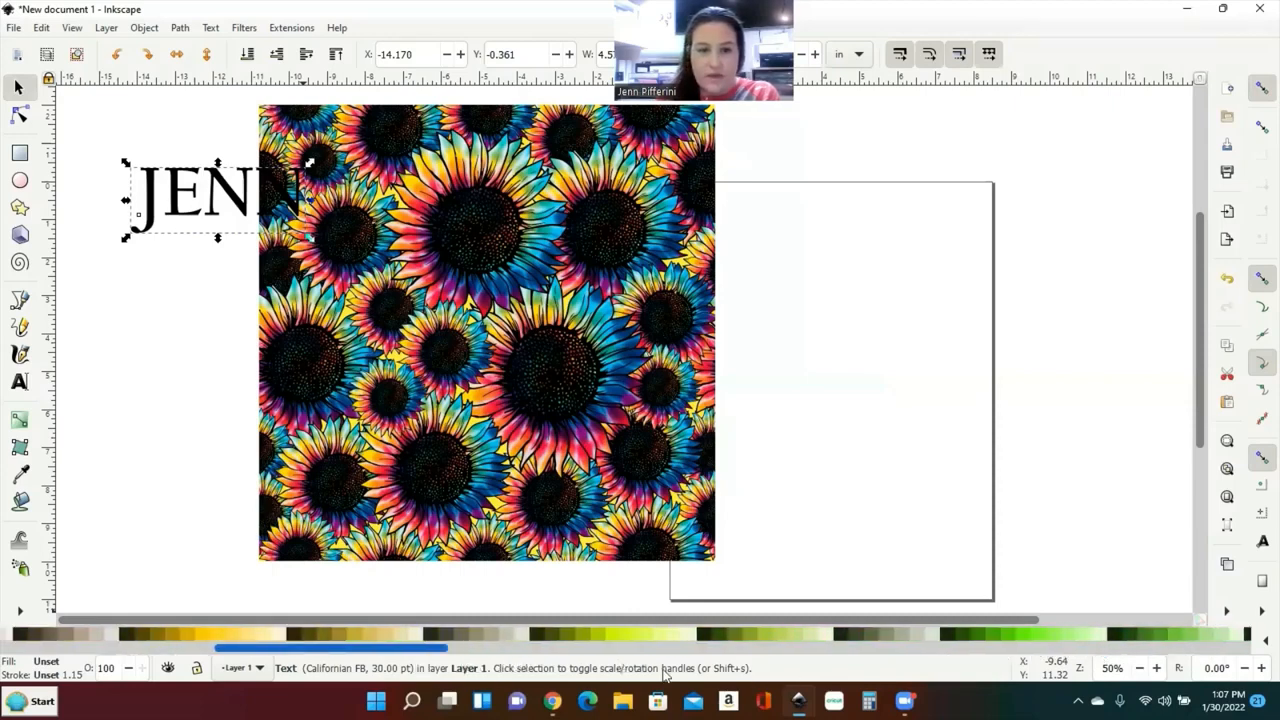
click(616, 635)
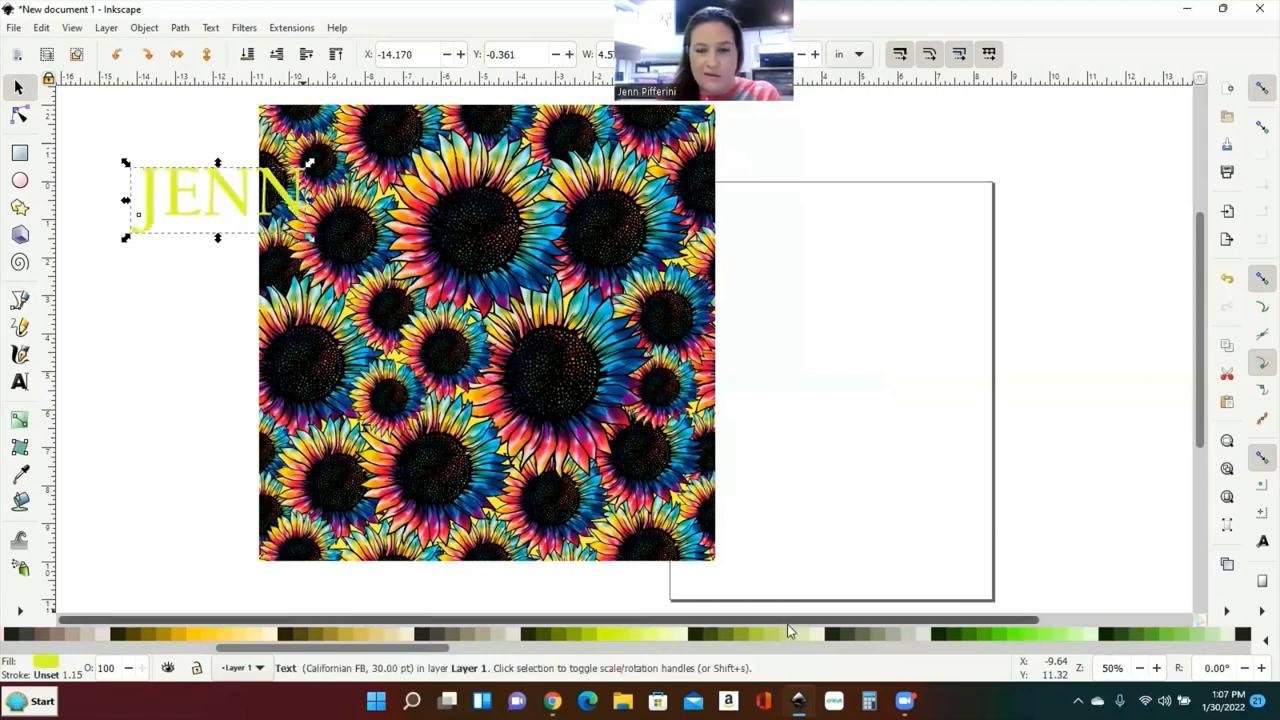
drag(313, 650, 108, 653)
click(281, 634)
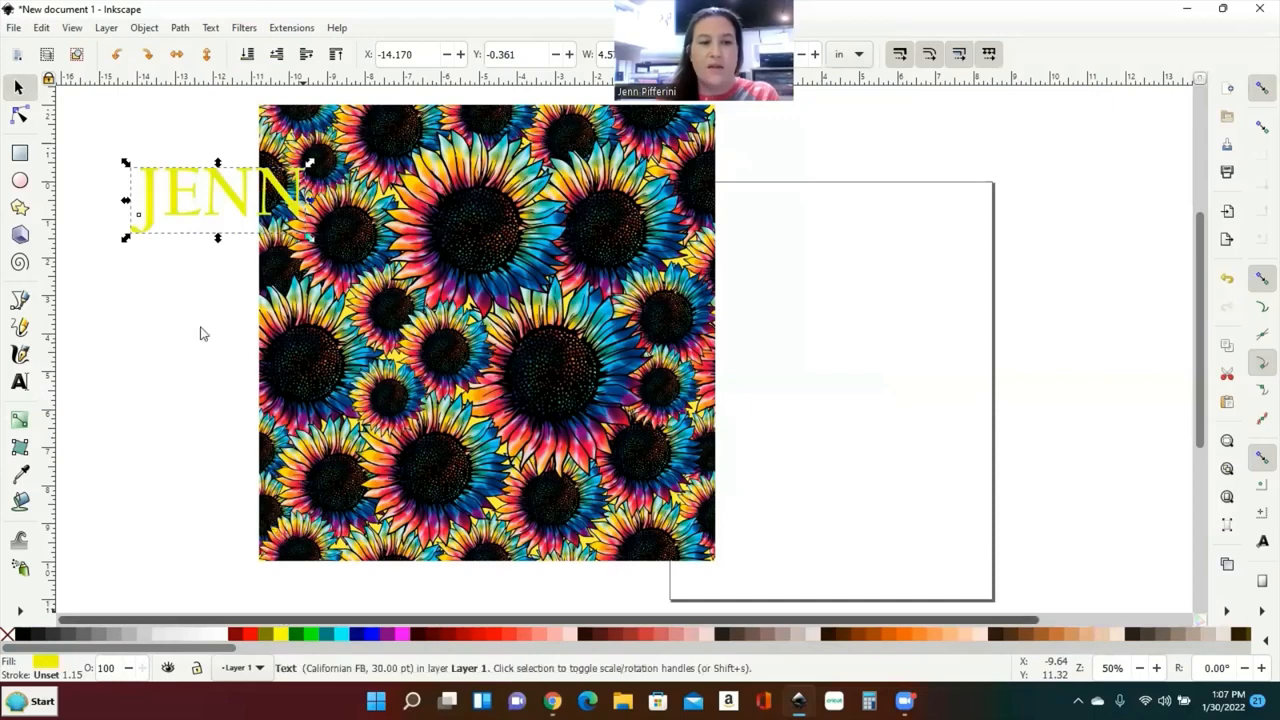
drag(183, 205, 440, 498)
Step: Rotate the yellow JENN text 90° so it runs vertically
click(118, 56)
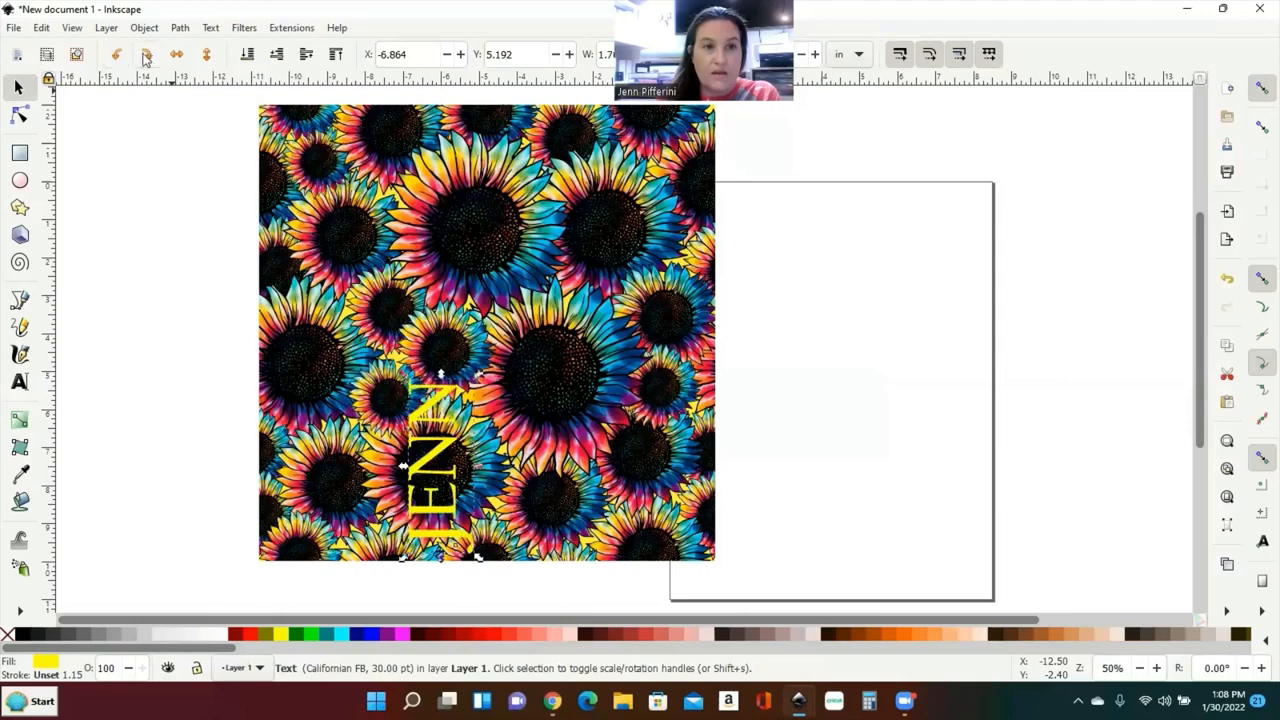
click(146, 56)
click(118, 56)
click(146, 56)
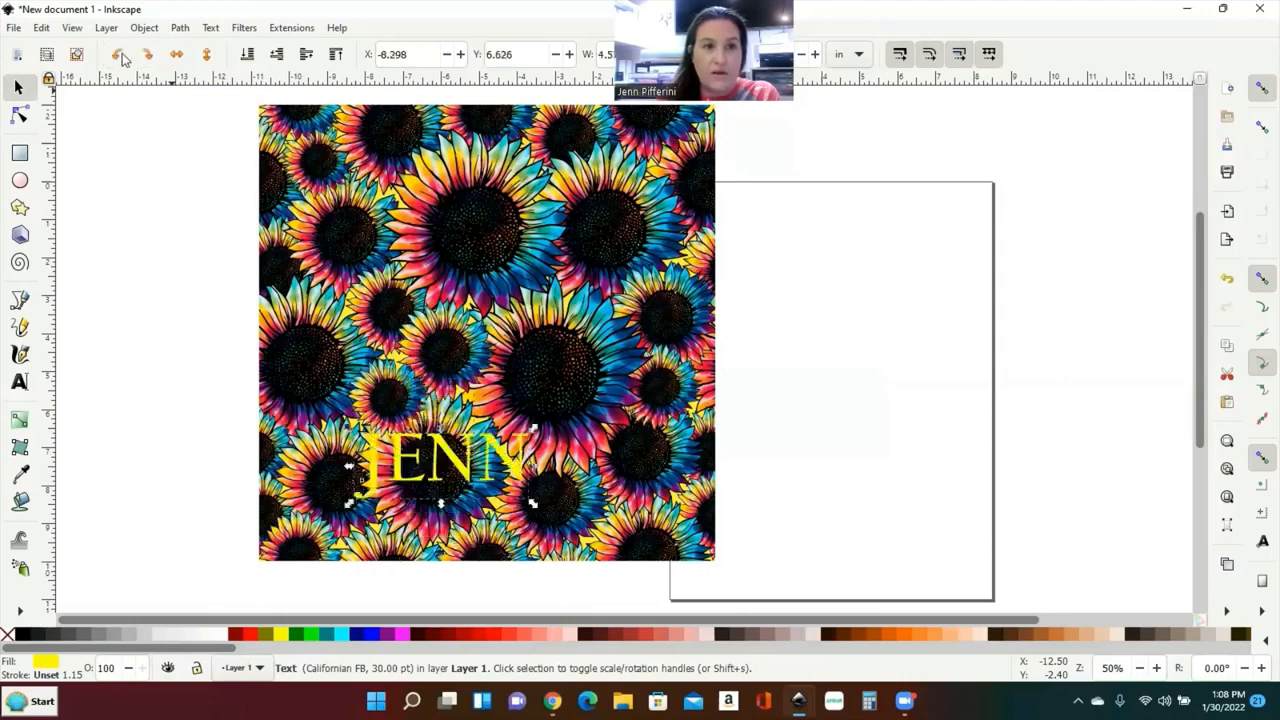
click(118, 56)
click(441, 444)
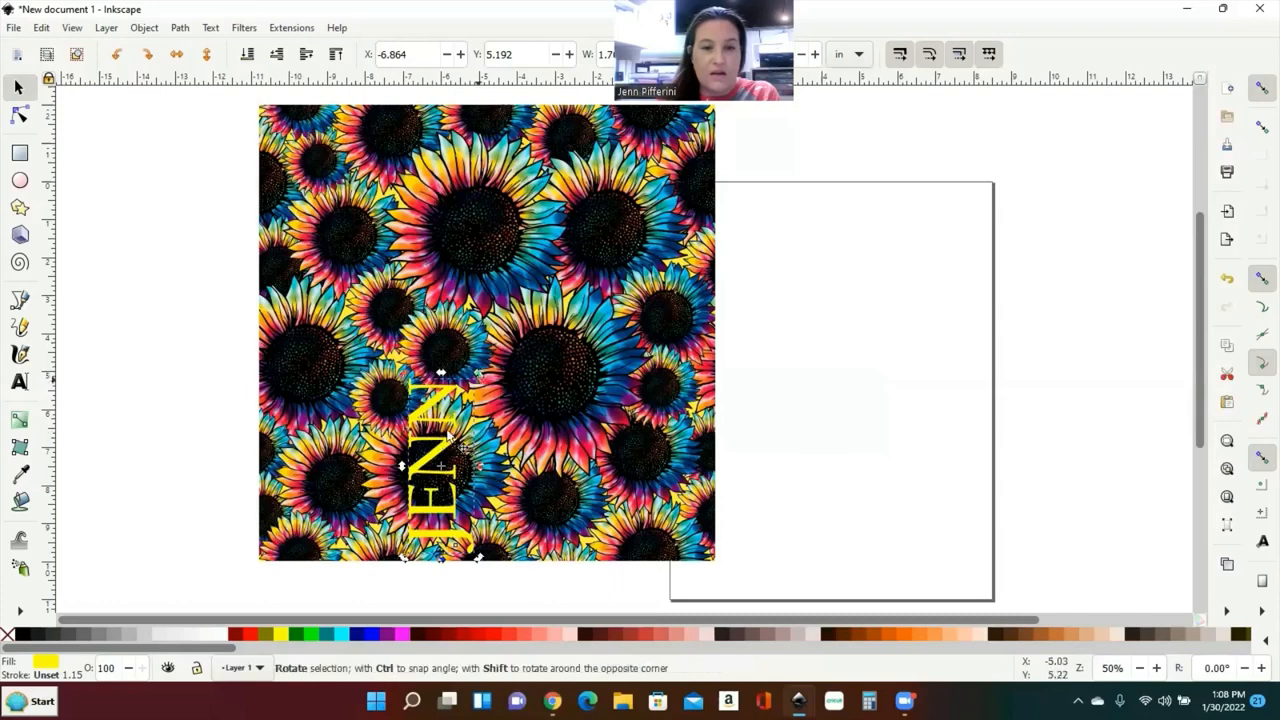
drag(445, 412, 178, 296)
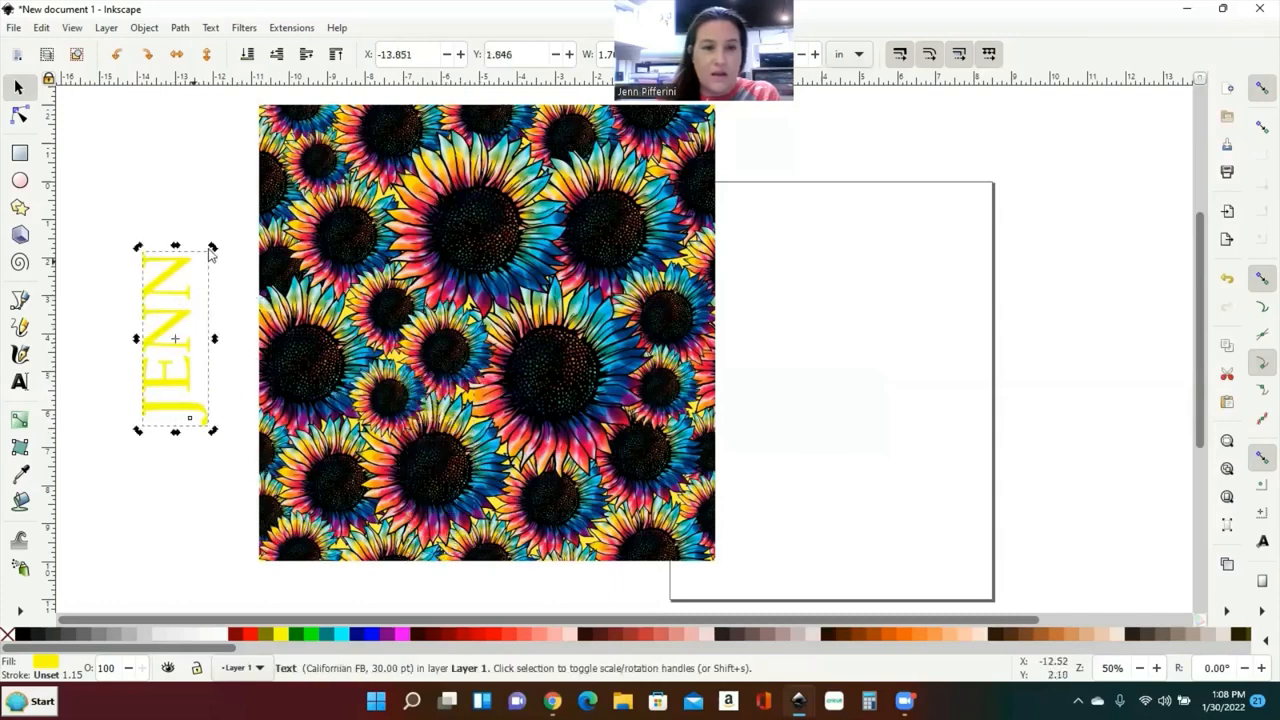
Step: Enlarge the vertical JENN text and set it along the sunflower image's left edge
drag(213, 246, 346, 285)
click(175, 287)
click(1226, 281)
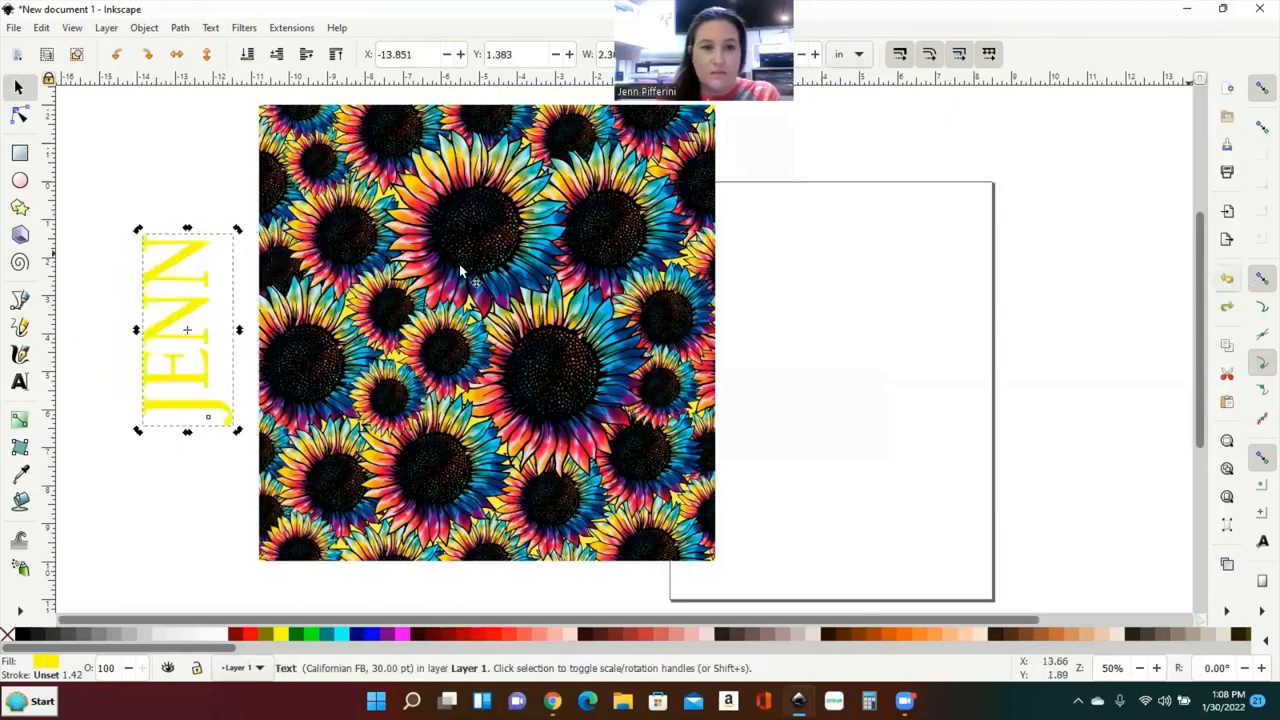
drag(190, 320, 342, 317)
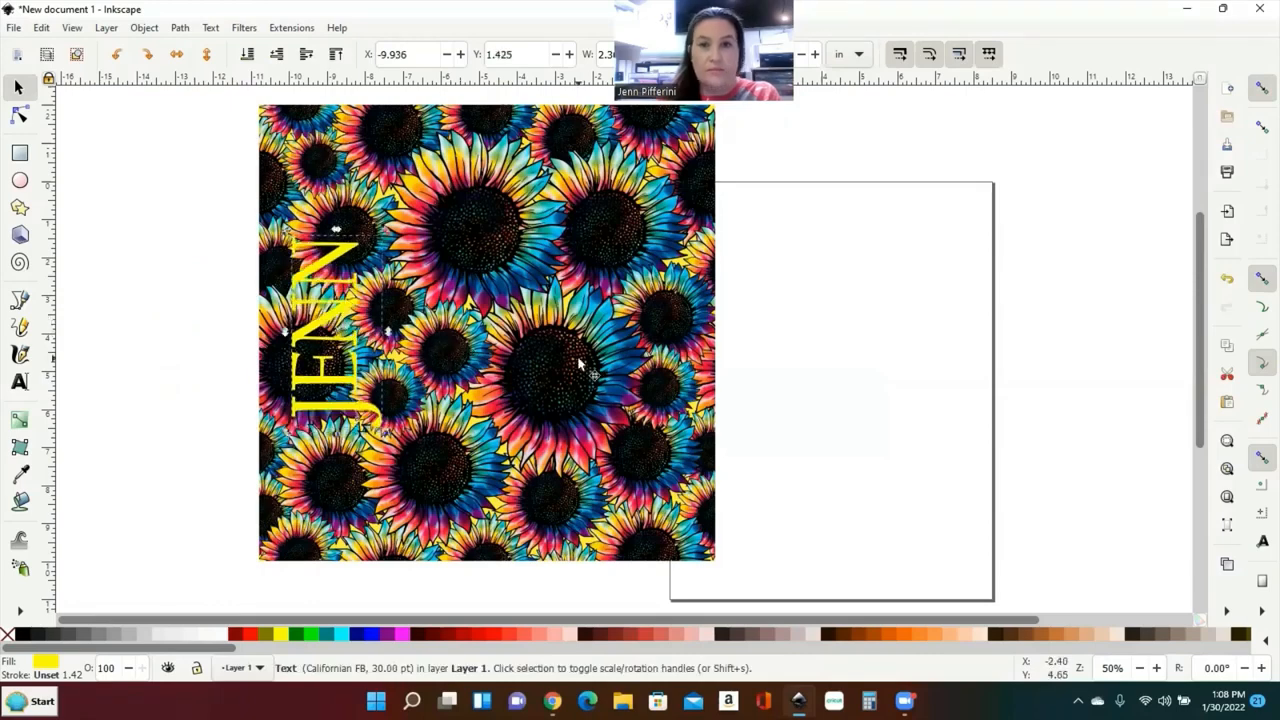
click(675, 340)
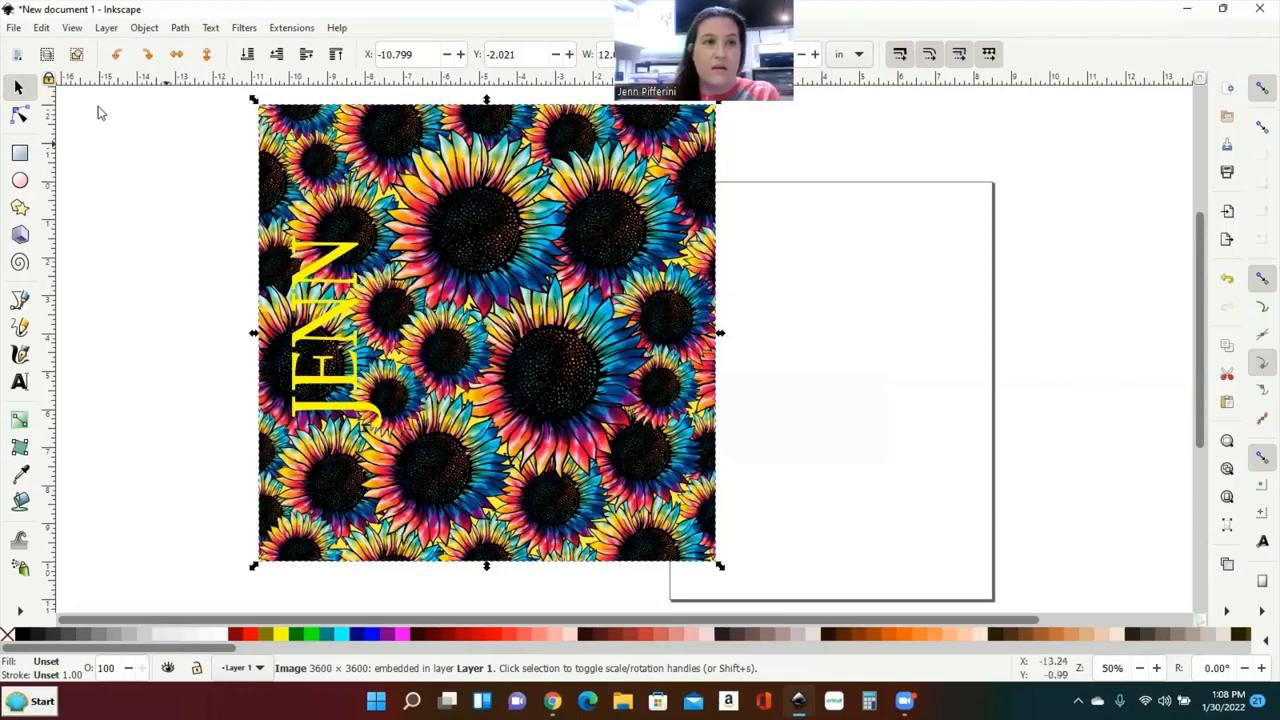
Step: Put the sunflower image in its own group and adjust it slightly inside the group
click(142, 29)
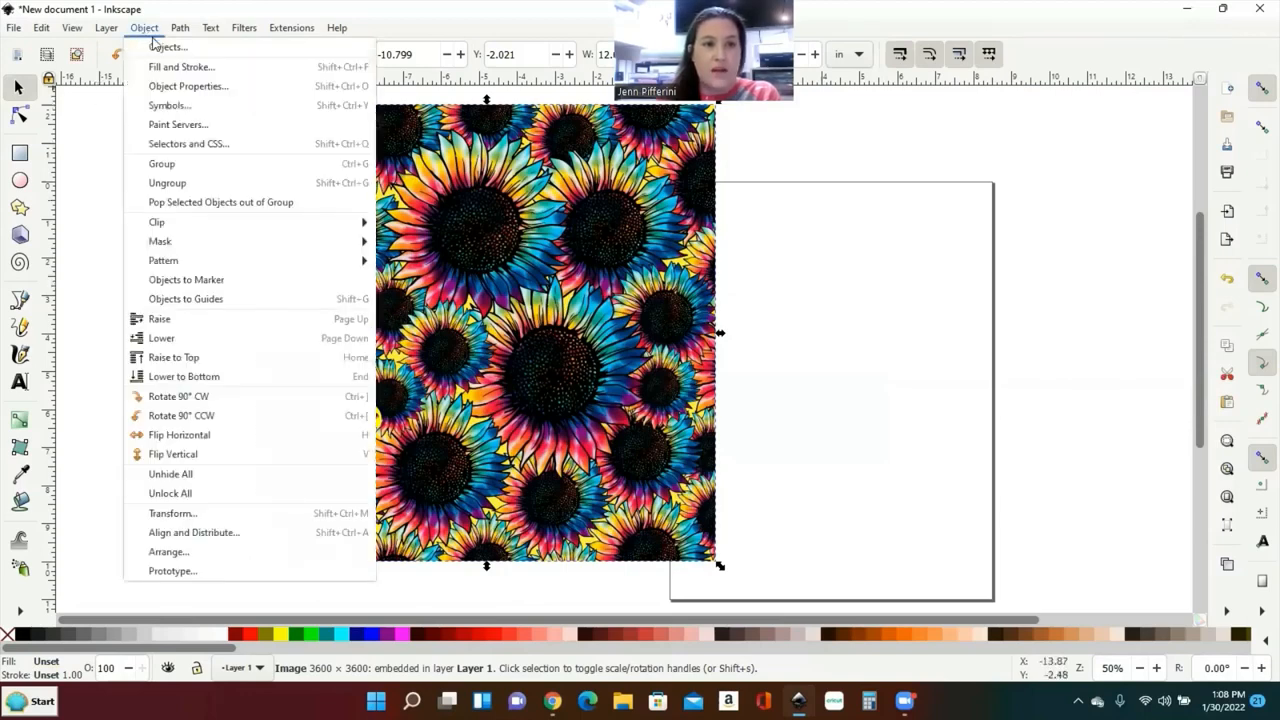
click(177, 173)
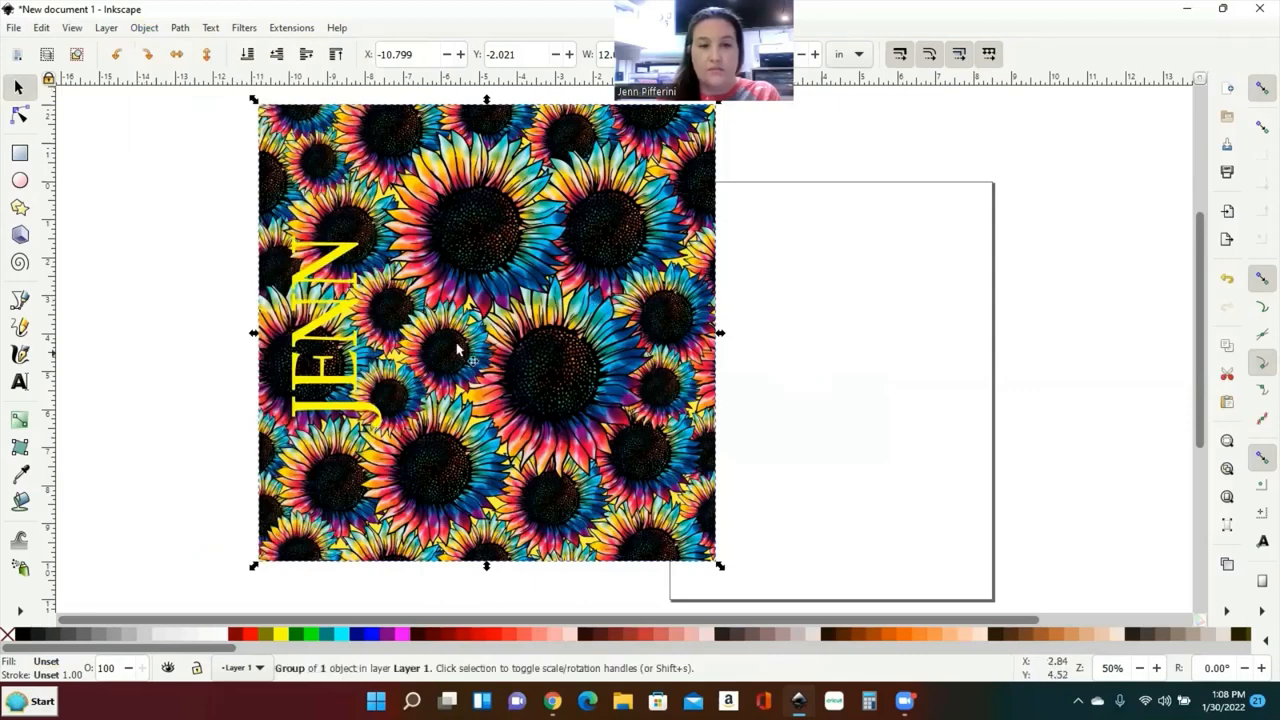
double_click(615, 360)
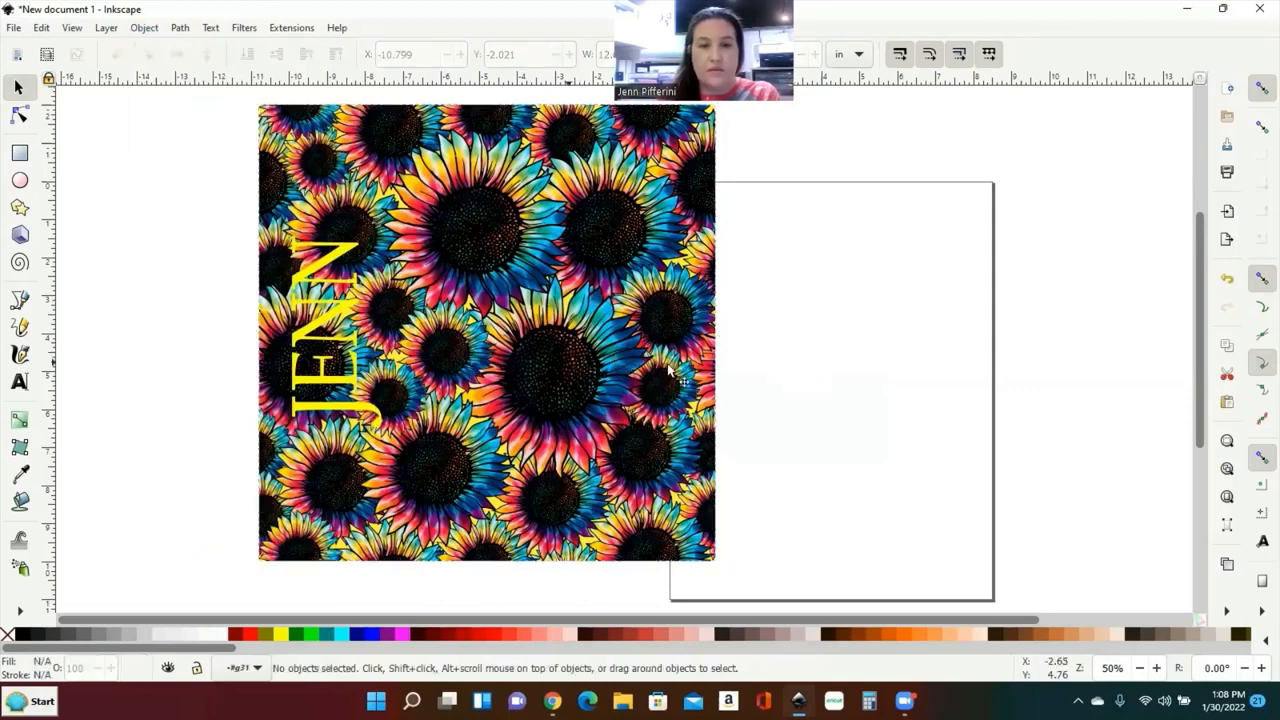
mouse_move(670, 370)
mouse_down()
mouse_move(551, 371)
mouse_move(677, 372)
mouse_move(616, 350)
mouse_move(660, 357)
mouse_up()
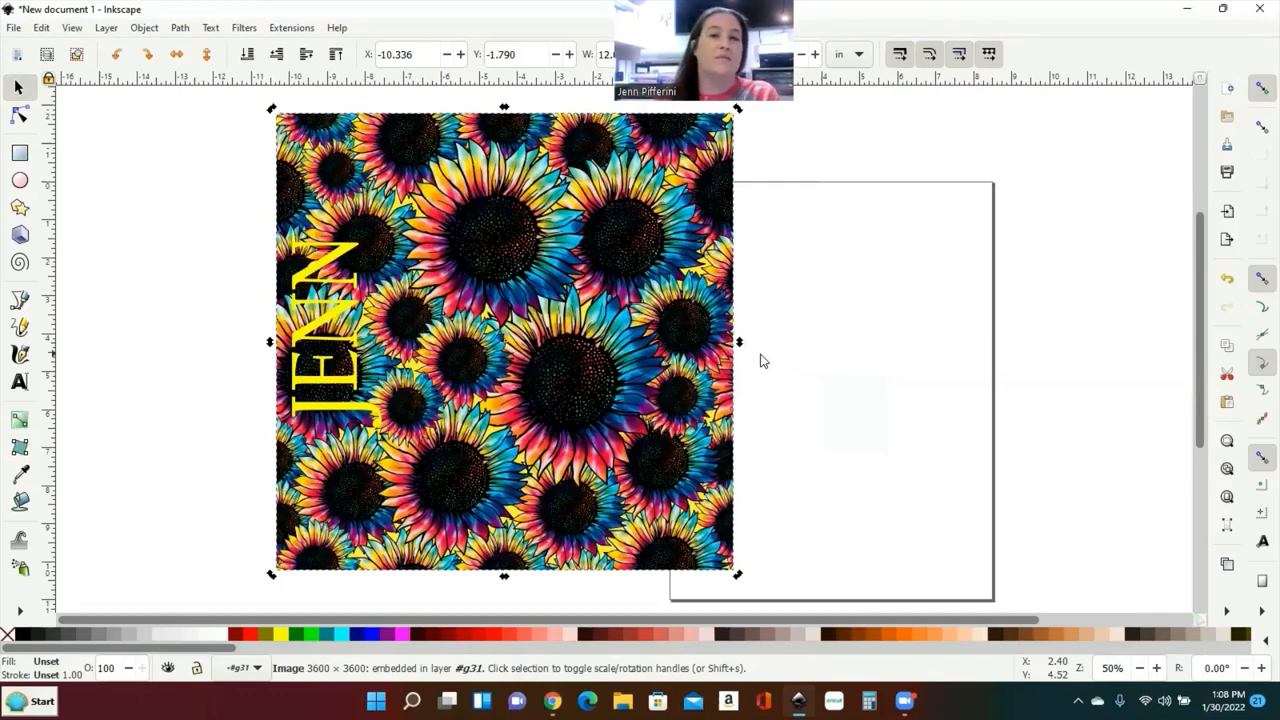
click(760, 360)
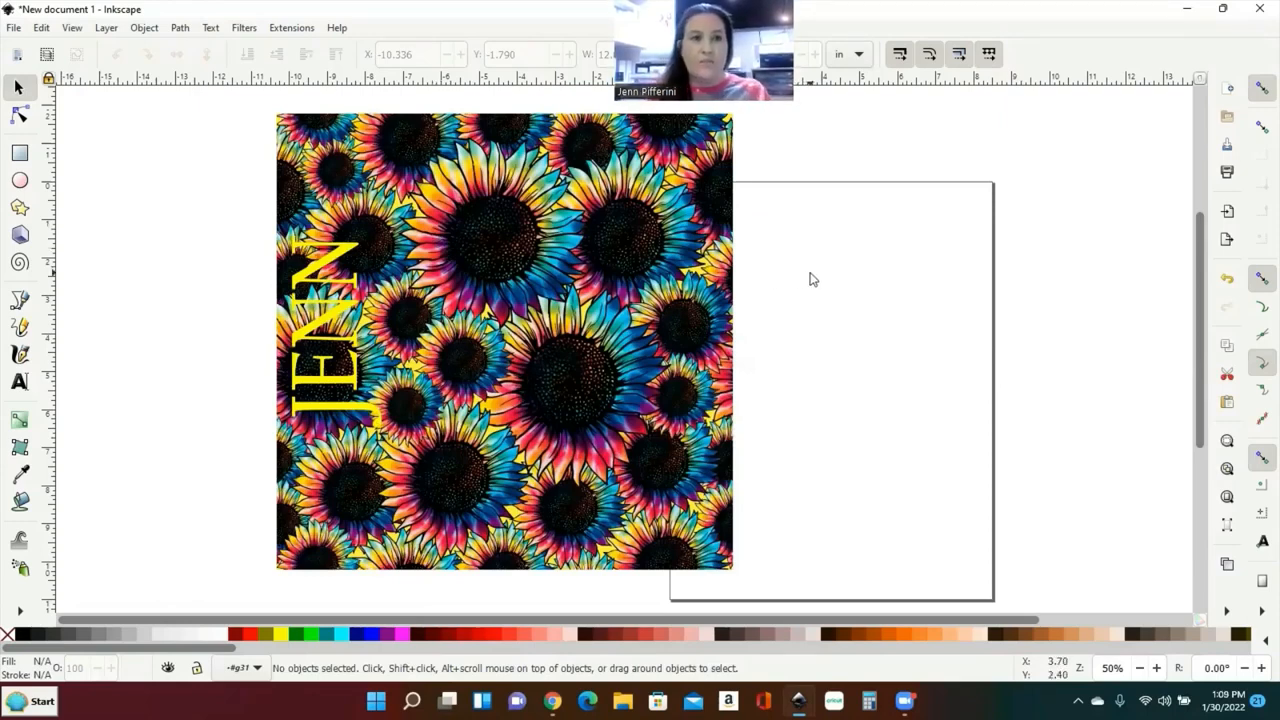
click(41, 28)
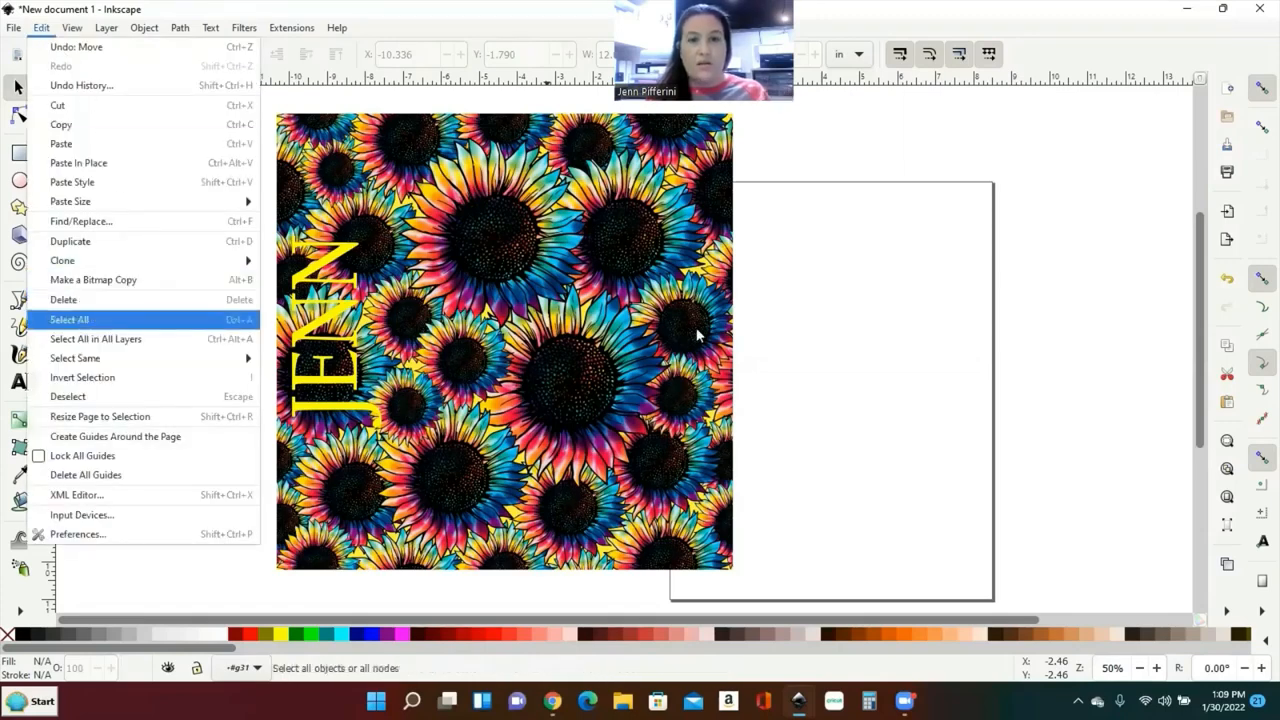
Step: Group the sunflower image with the vertical JENN text and shift the group slightly lower
click(914, 320)
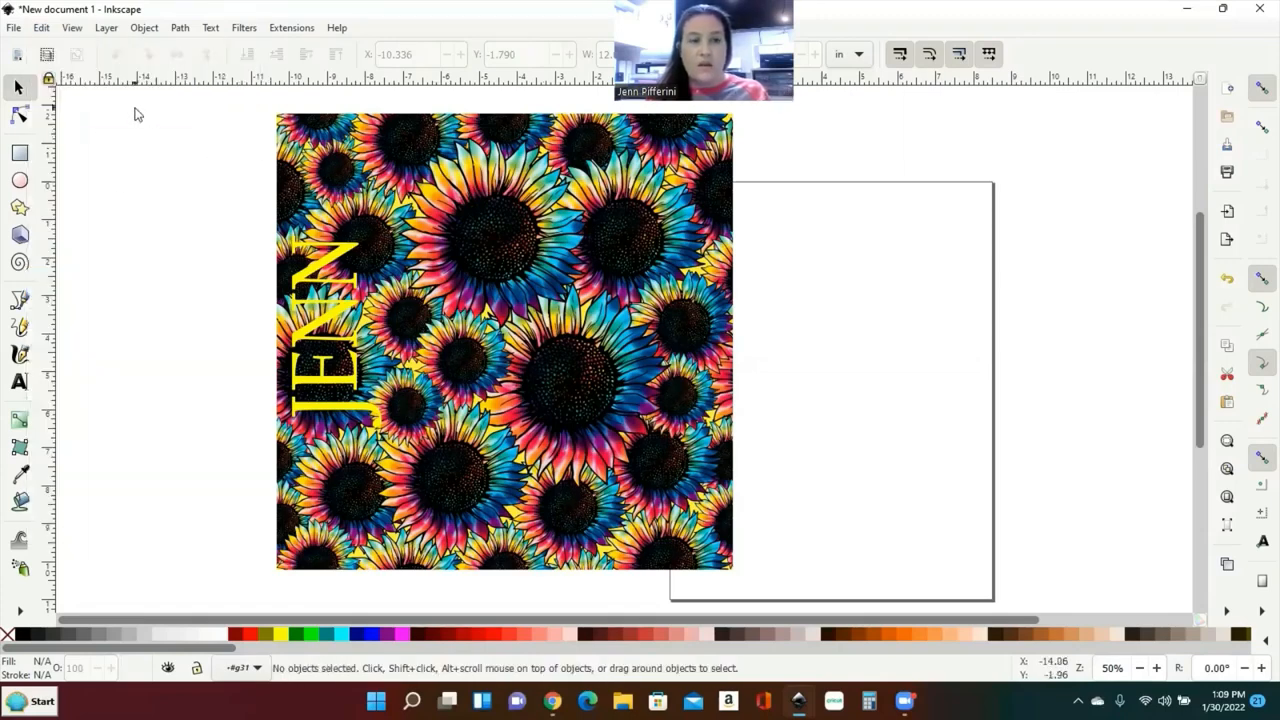
drag(140, 125, 1004, 471)
scroll(983, 443, up, 2)
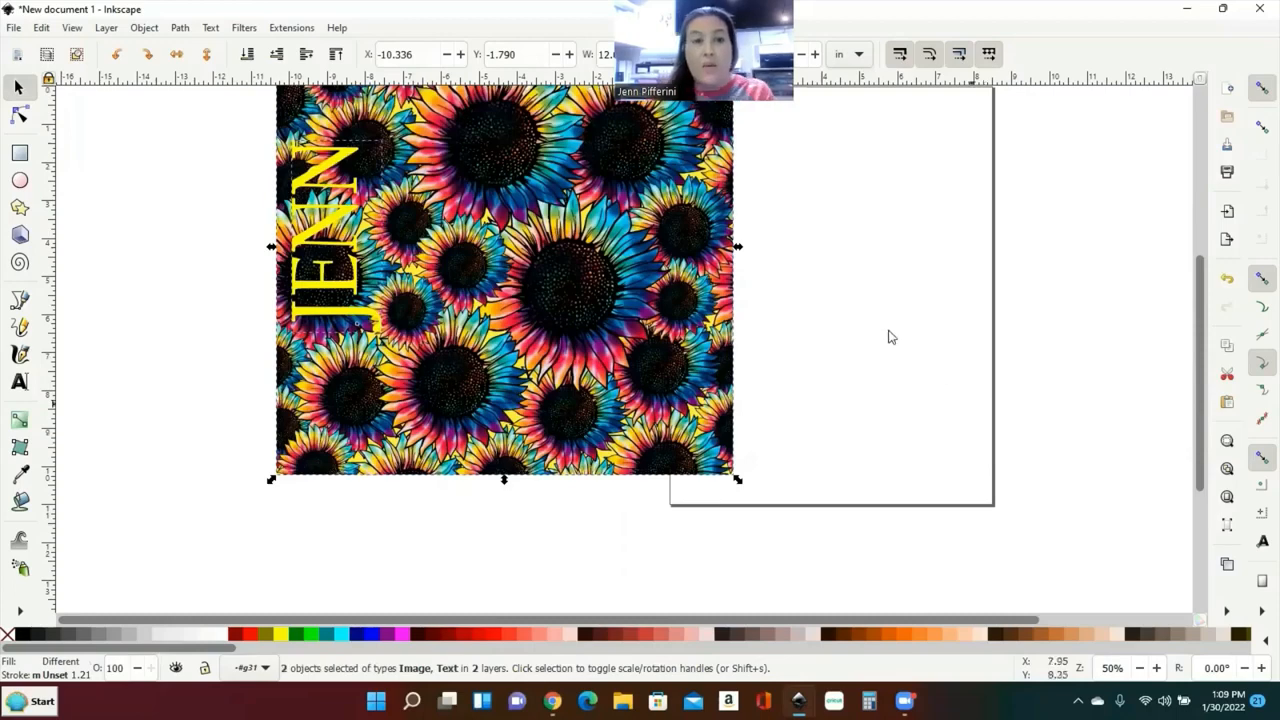
scroll(889, 337, up, 2)
click(143, 28)
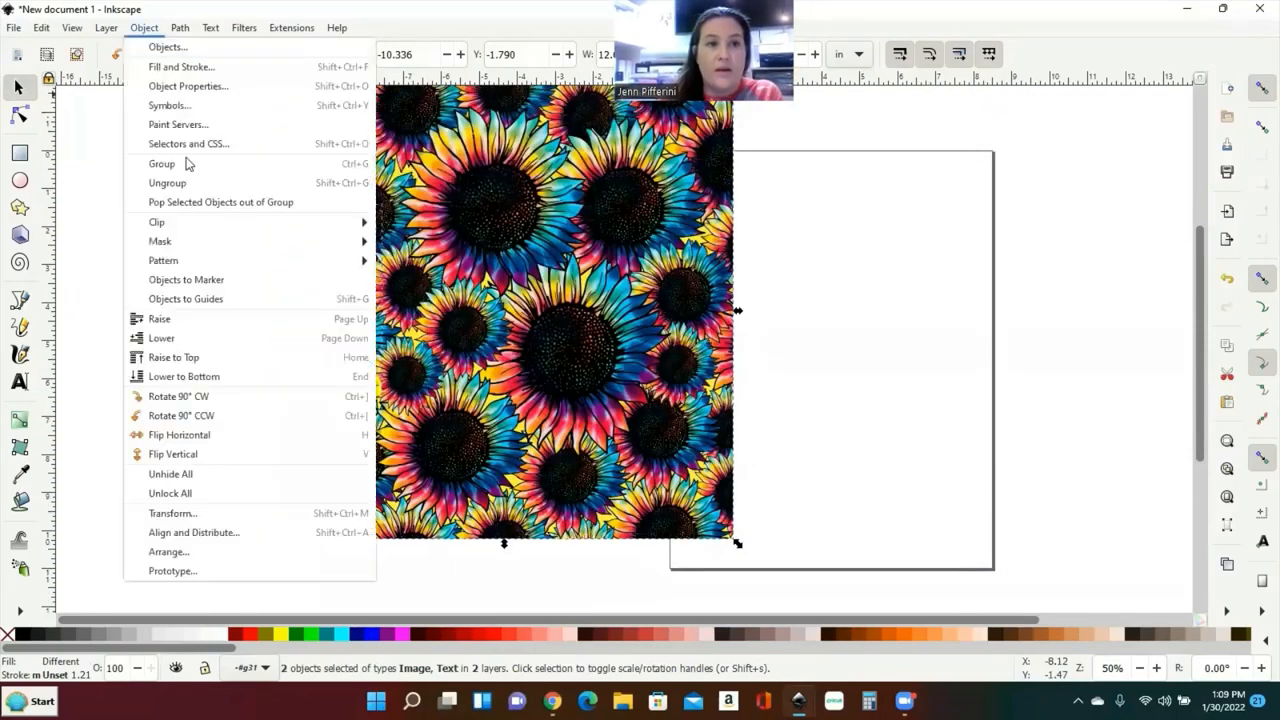
click(166, 163)
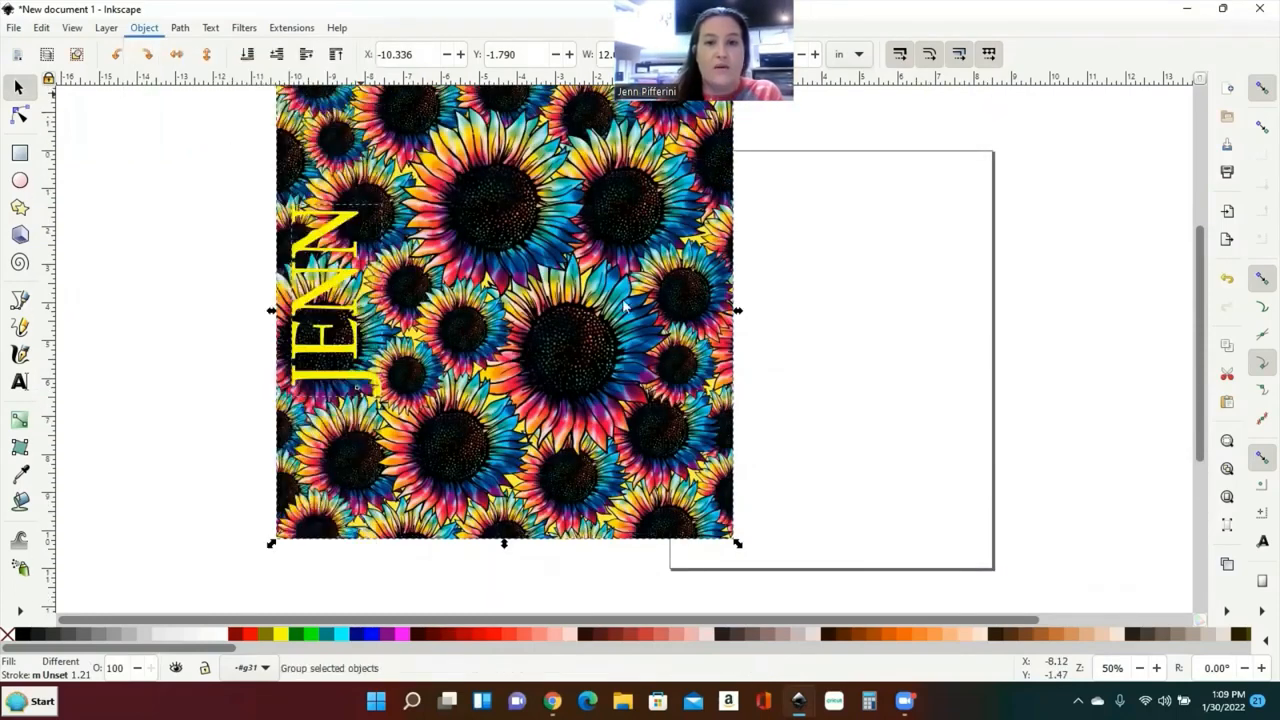
drag(624, 305, 650, 360)
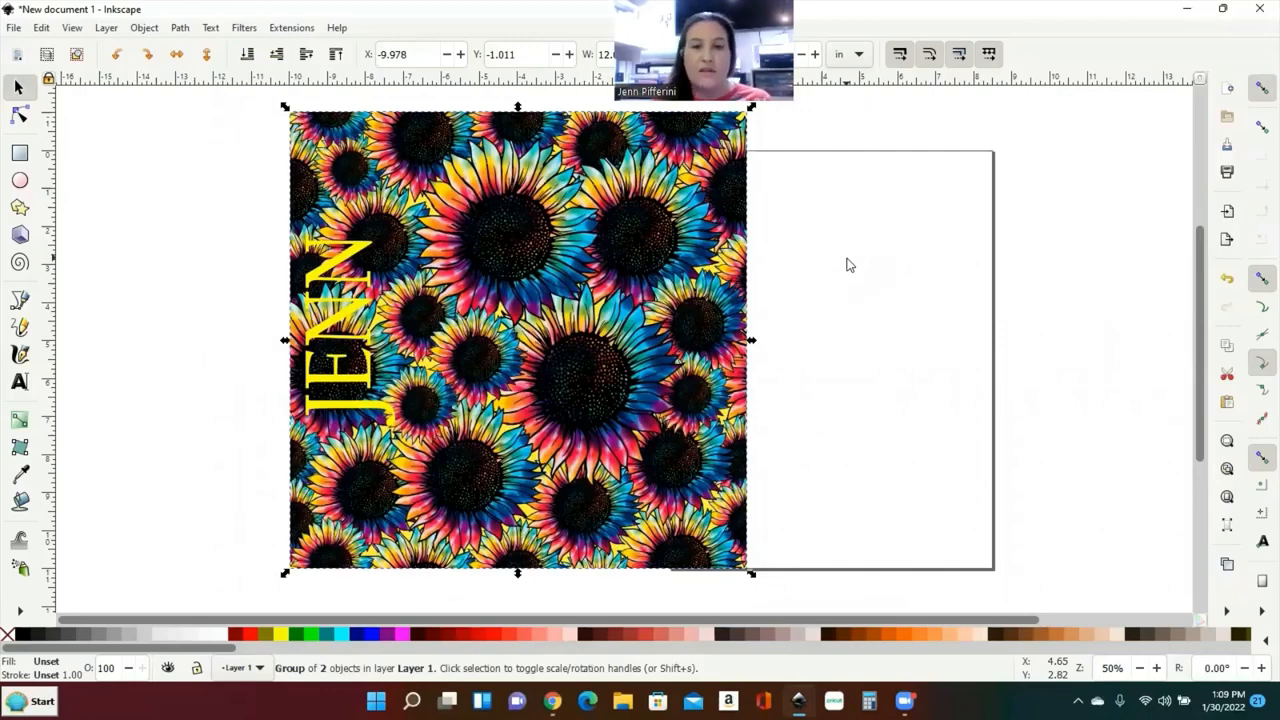
Step: Try repositioning the sunflower/JENN group, undoing each move back to the original position
drag(552, 285, 536, 325)
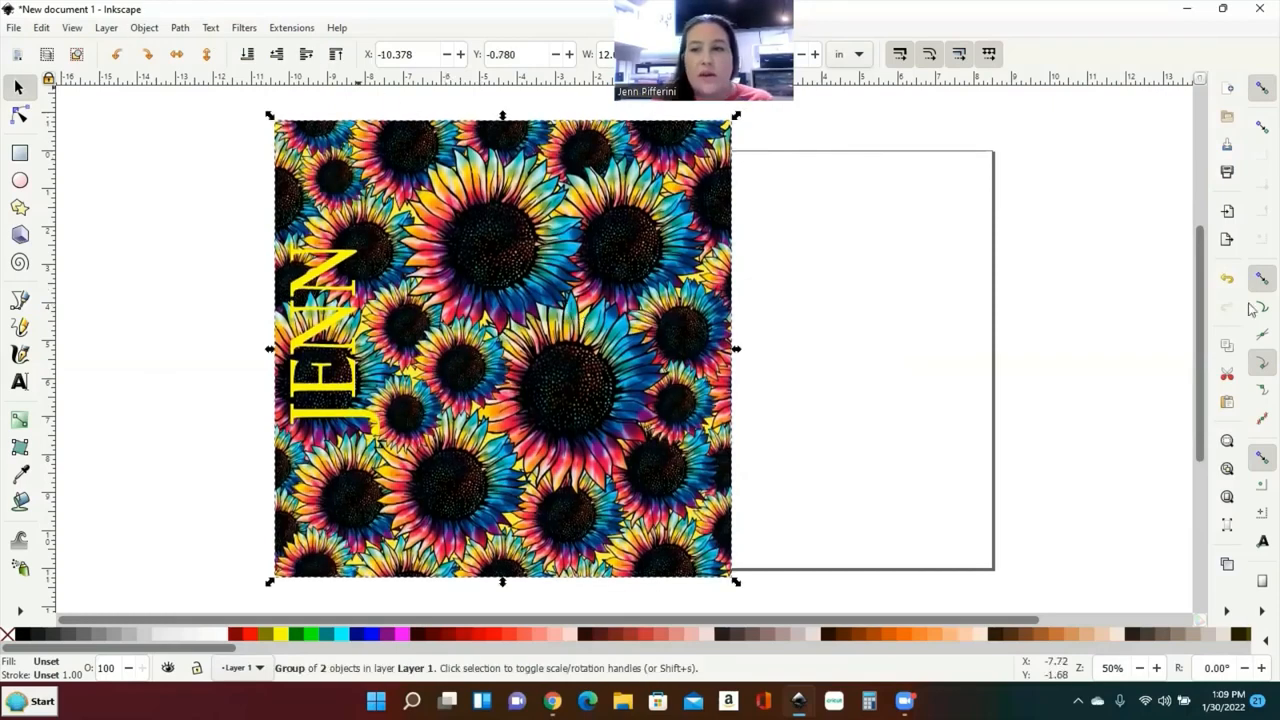
click(1228, 281)
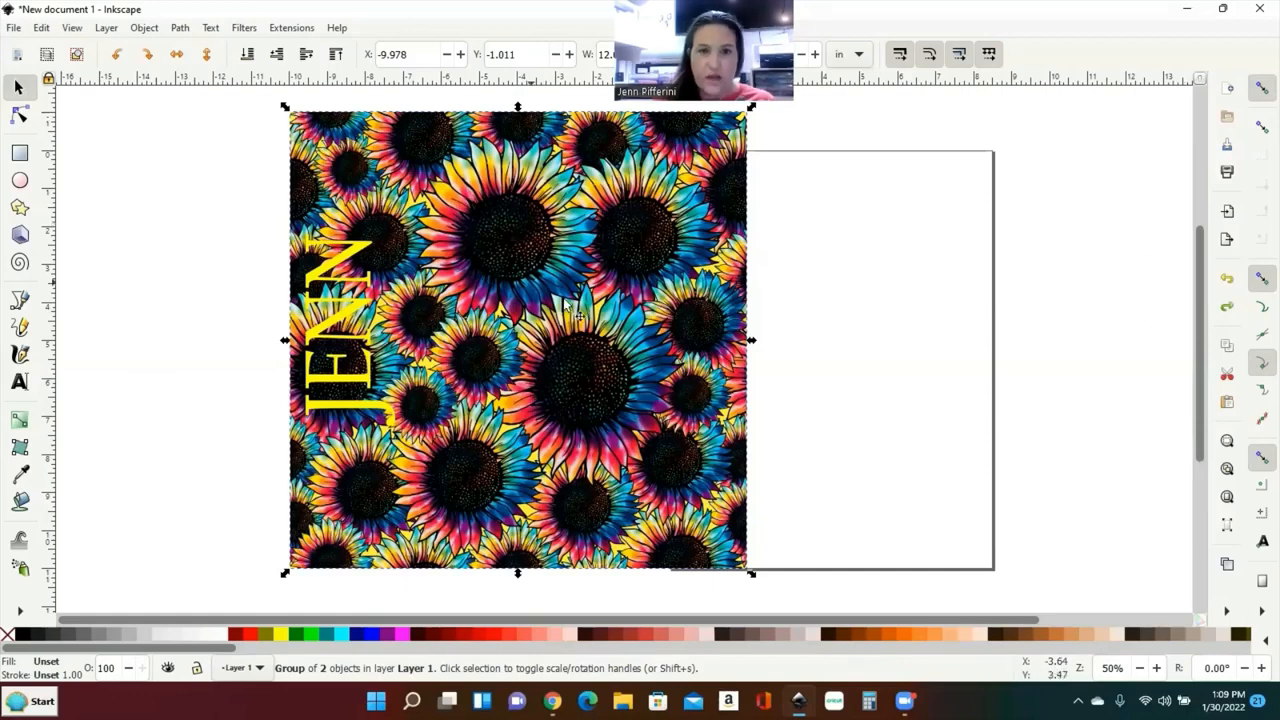
mouse_move(566, 302)
mouse_down()
mouse_move(750, 318)
mouse_move(548, 312)
mouse_up()
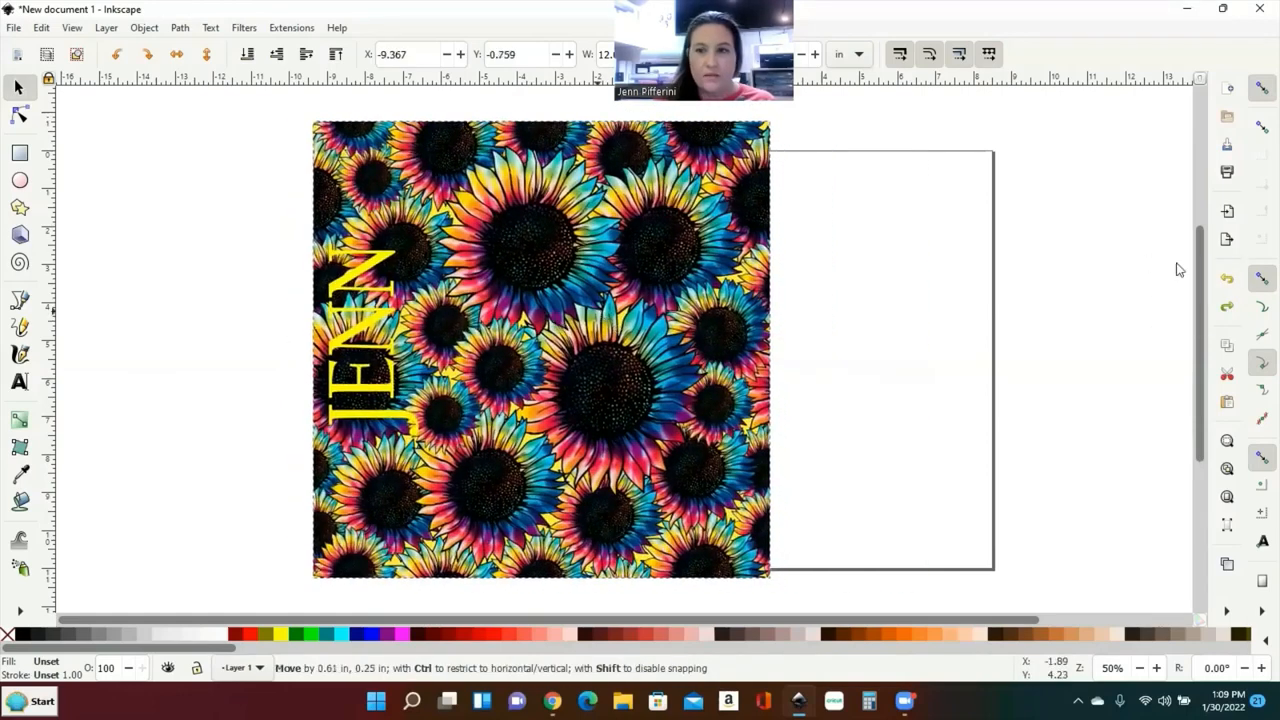
click(897, 317)
click(1228, 281)
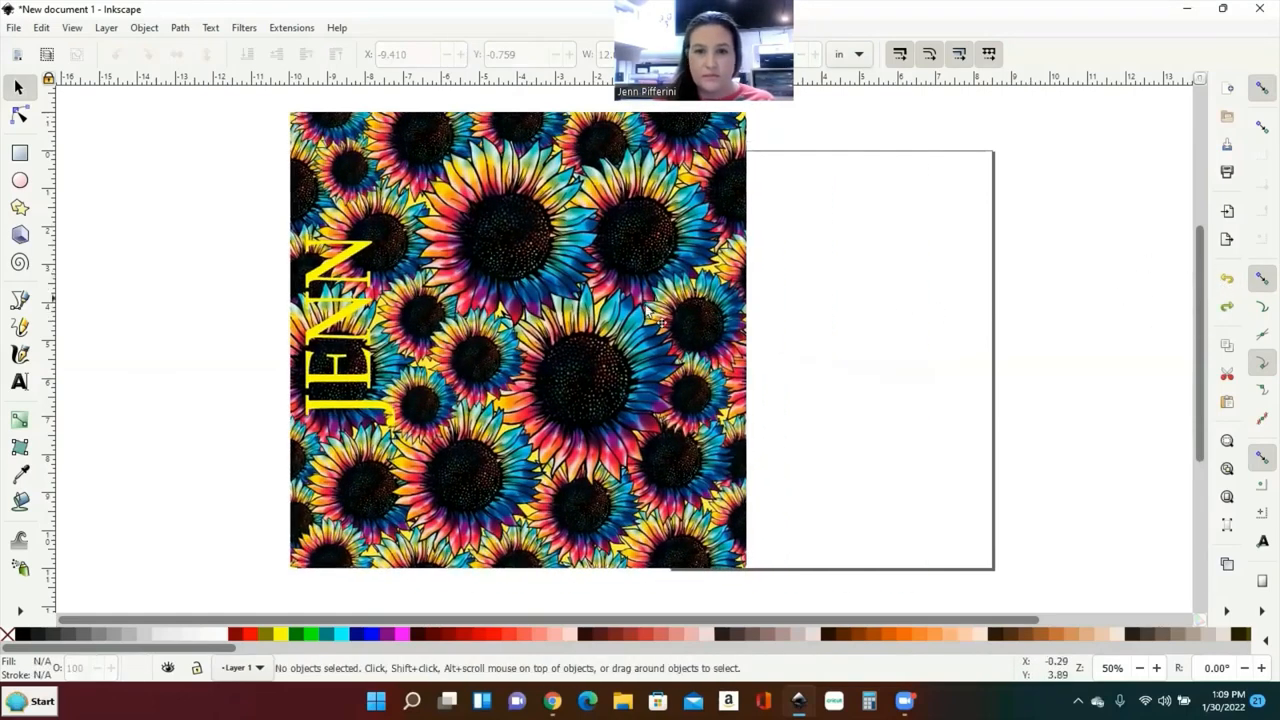
mouse_move(645, 305)
mouse_down()
mouse_move(808, 322)
mouse_move(626, 300)
mouse_up()
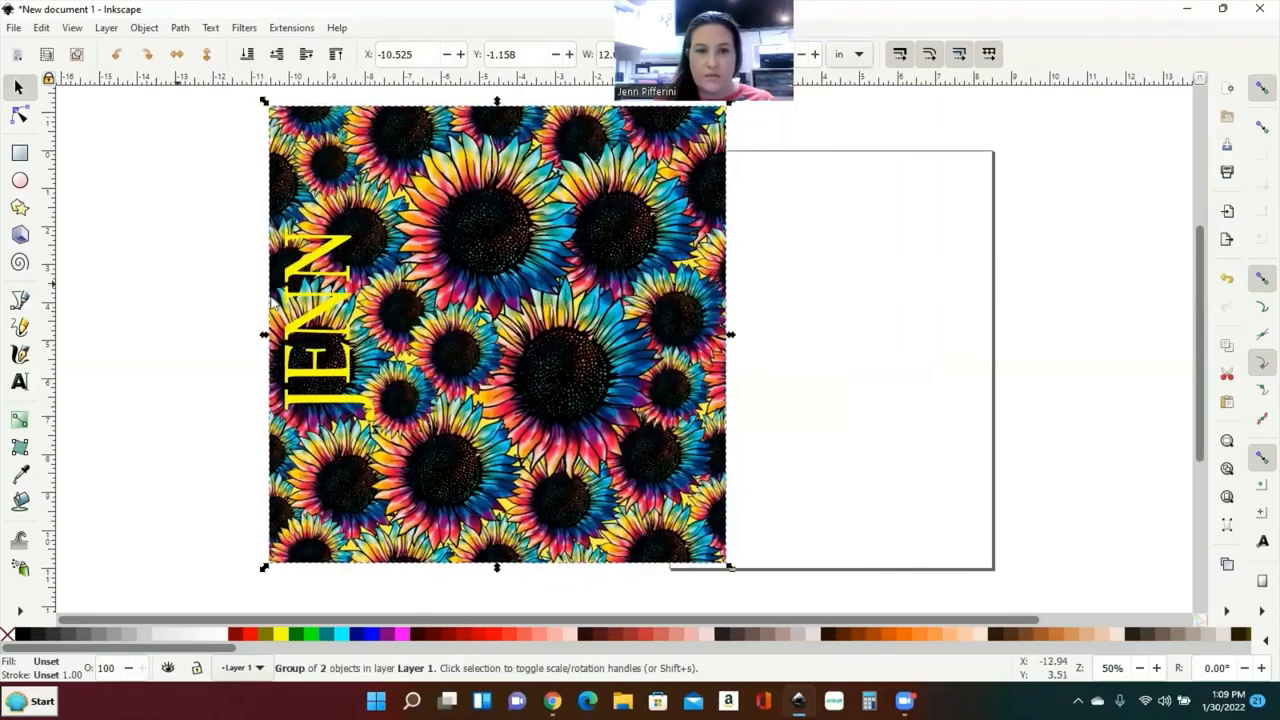
click(178, 284)
drag(486, 321, 583, 334)
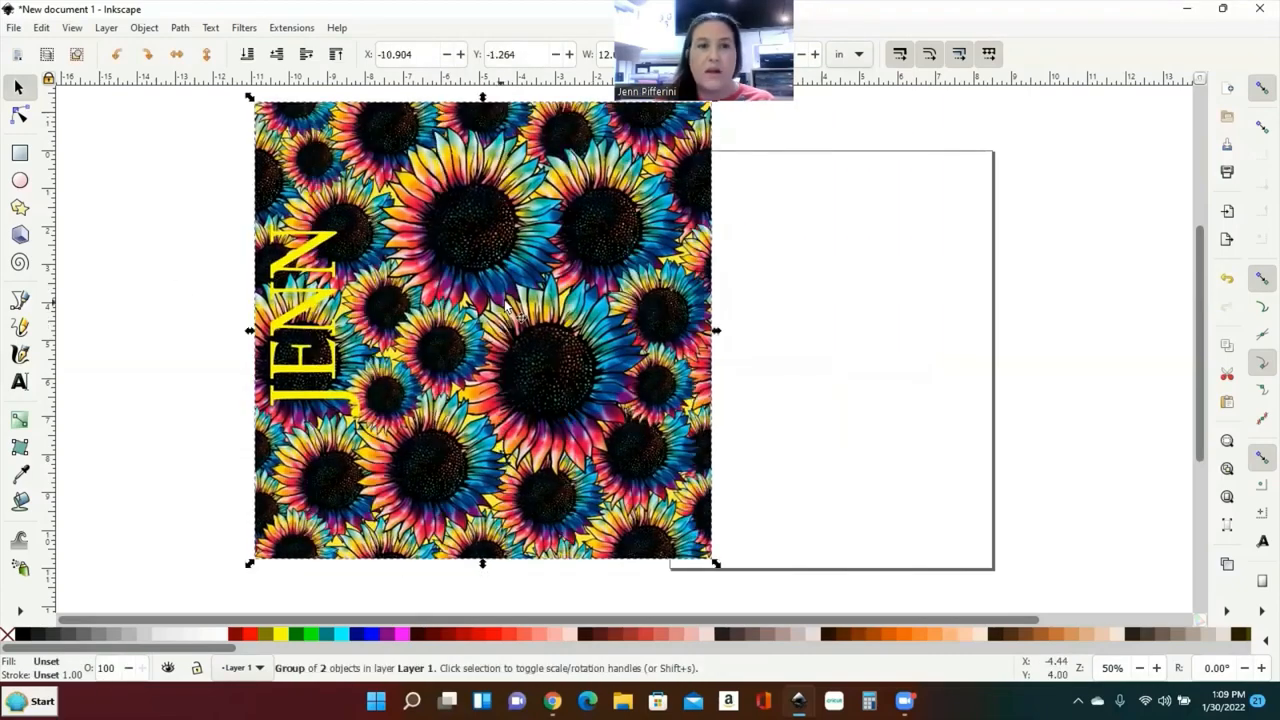
click(1228, 281)
click(1229, 282)
click(1229, 282)
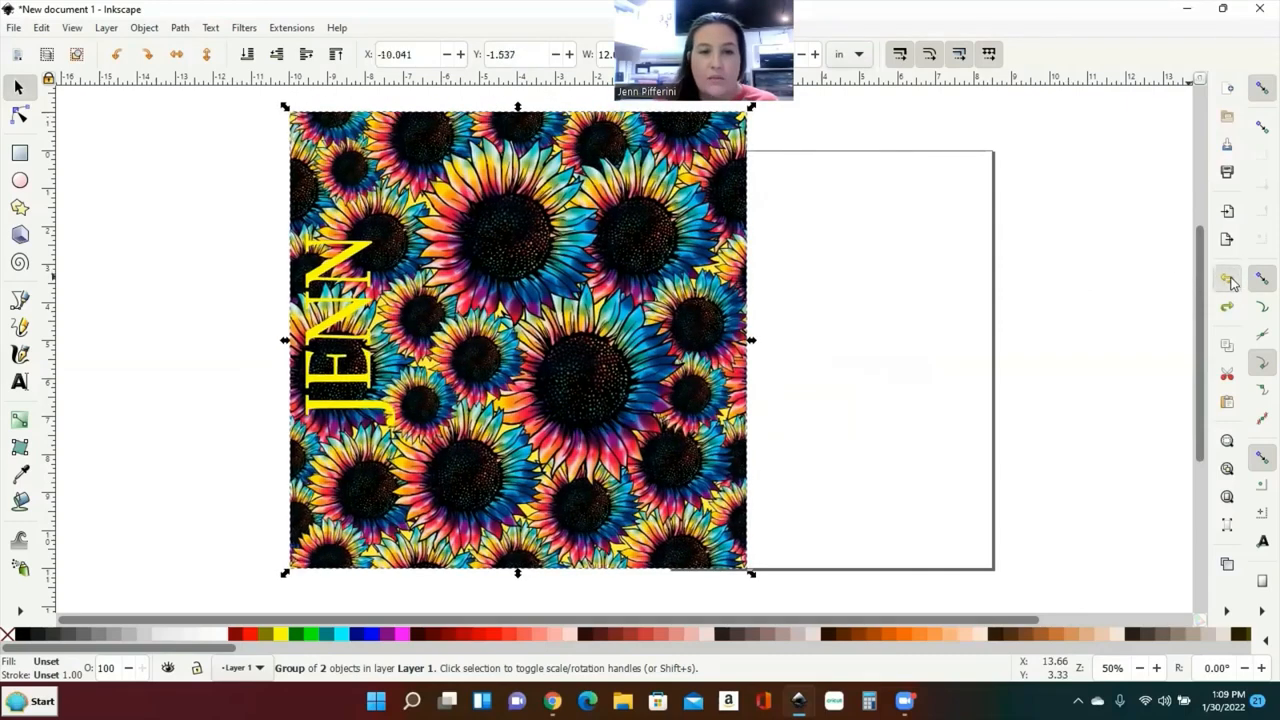
click(1229, 282)
Step: Settle the sunflower group slightly lower and drag the JENN text left off the image
click(937, 307)
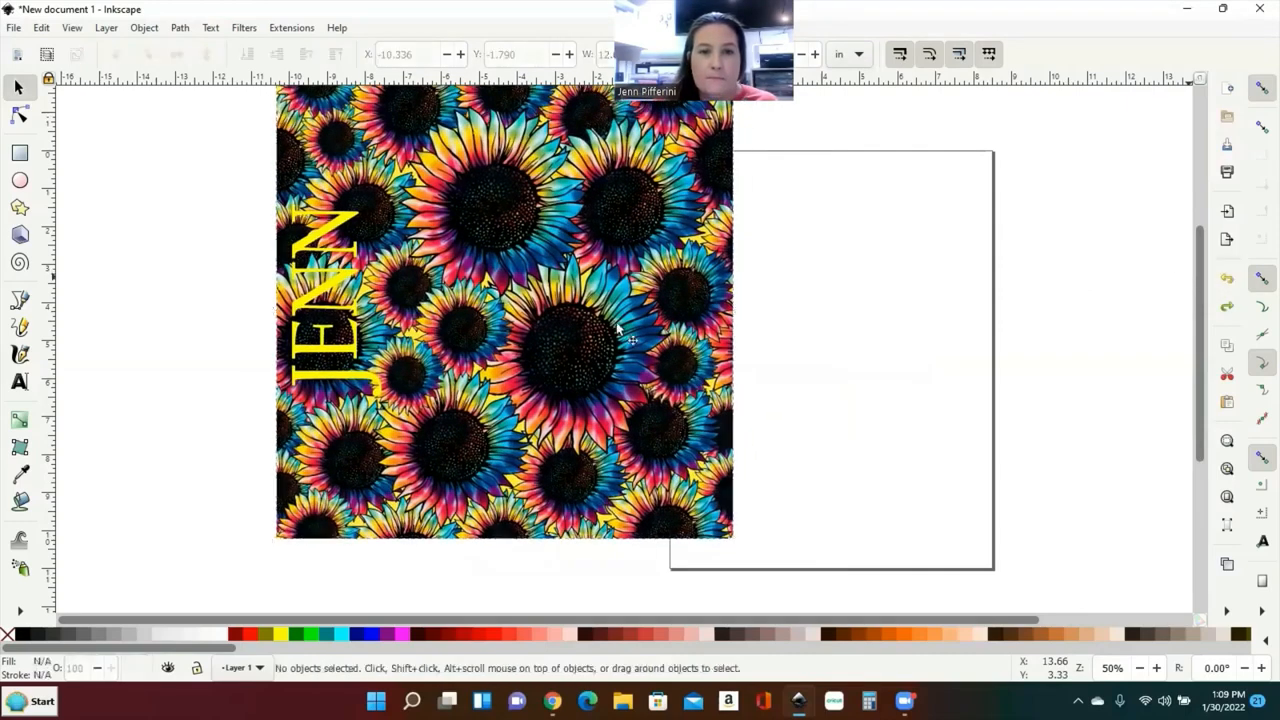
drag(653, 336, 630, 358)
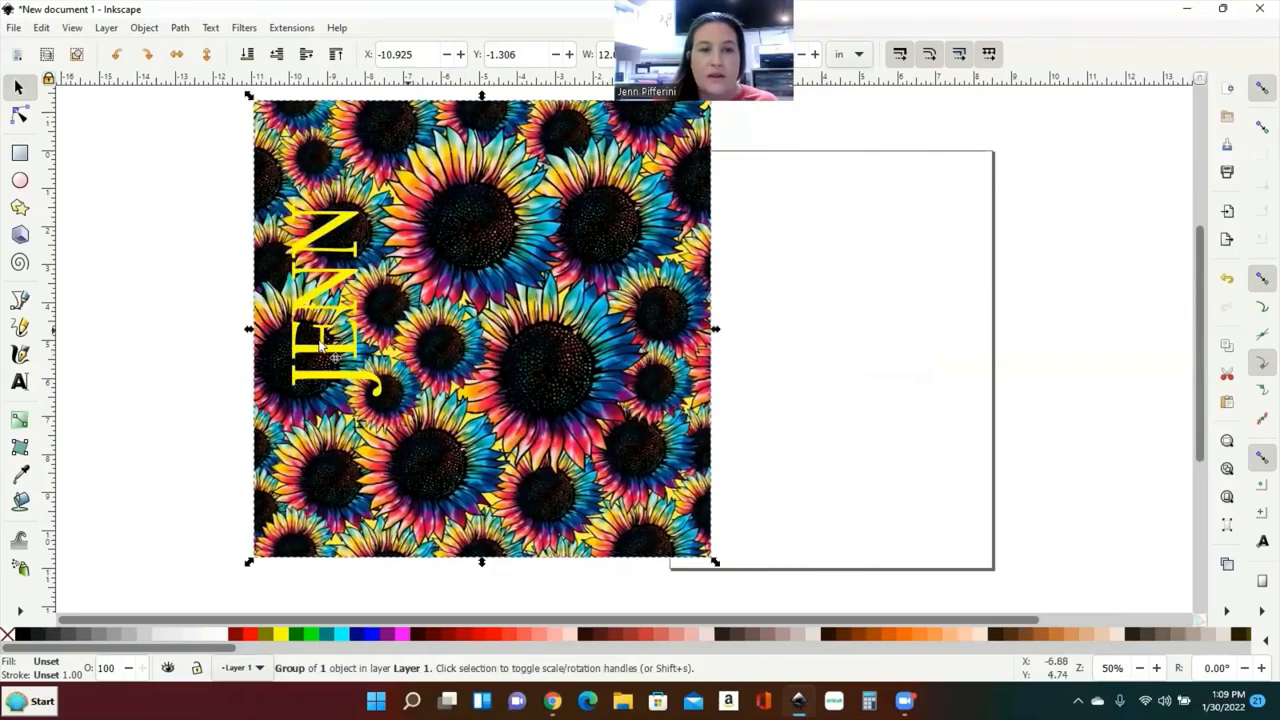
click(1227, 284)
click(1227, 284)
click(1227, 284)
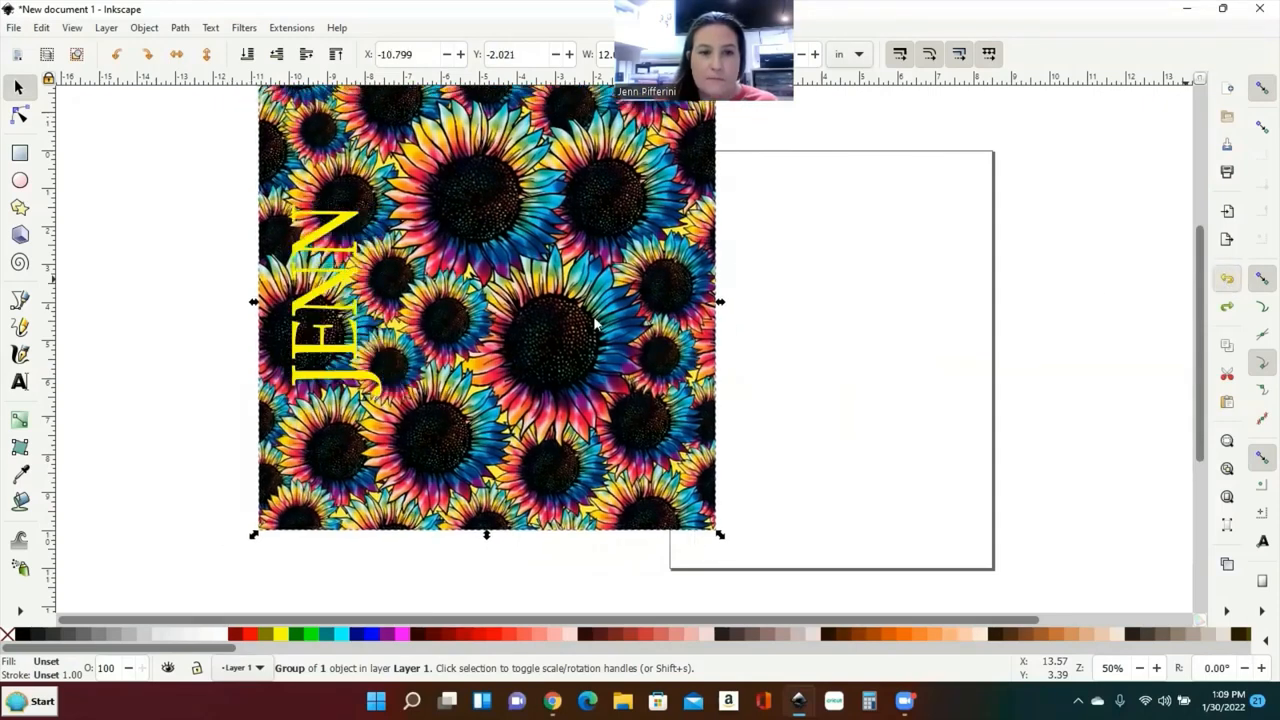
drag(587, 308, 594, 359)
click(296, 319)
drag(315, 322, 127, 293)
Step: Delete JENN, move the sunflower image up-left, and import 49ers (1) from Downloads
key(Delete)
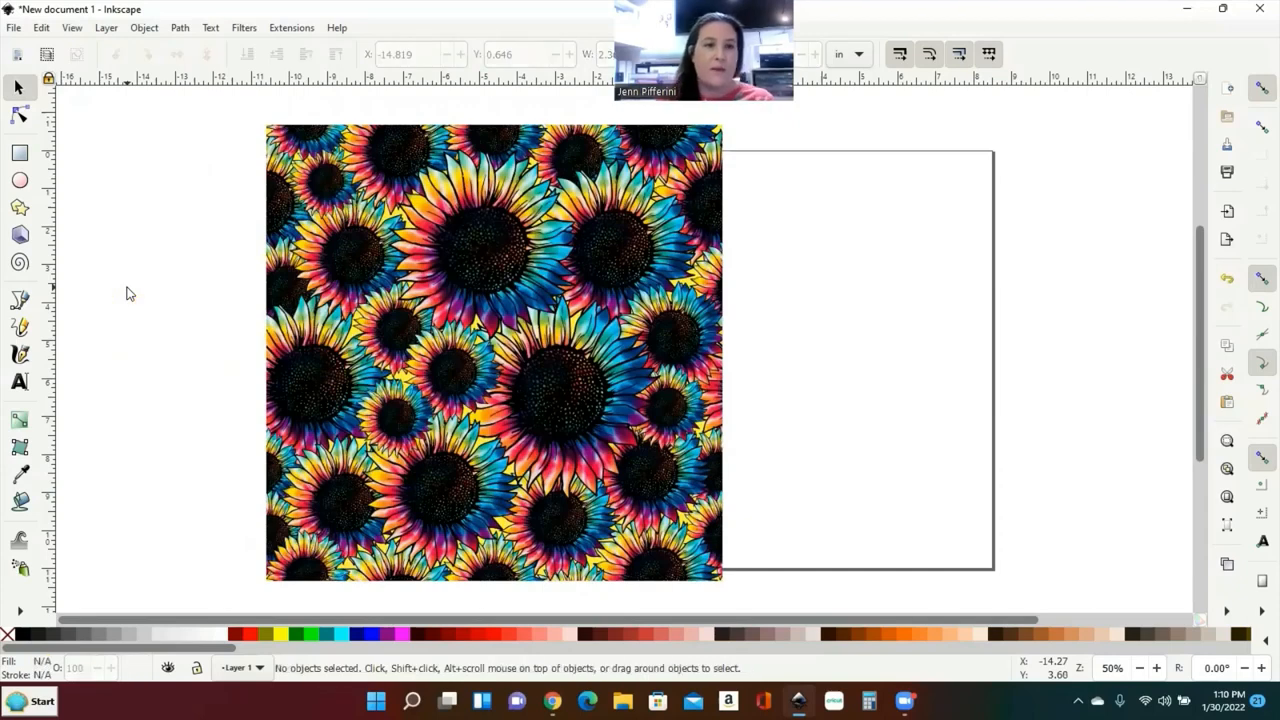
drag(350, 240, 331, 188)
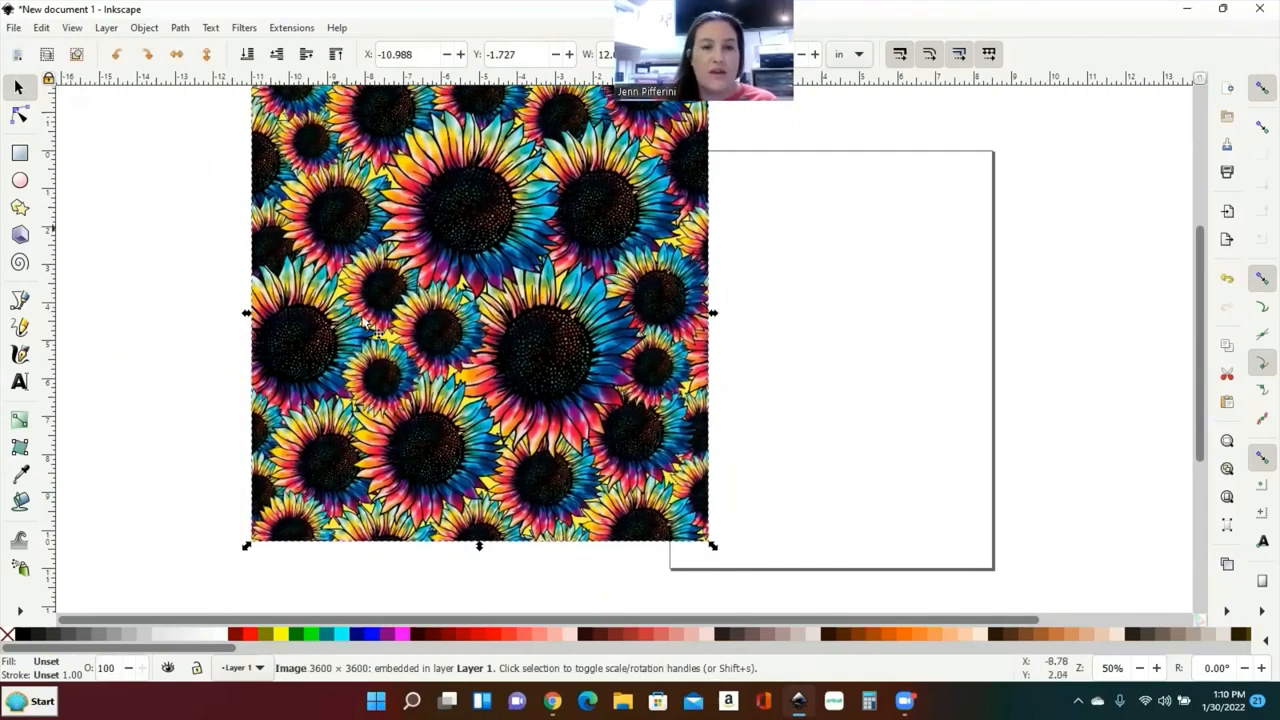
click(12, 28)
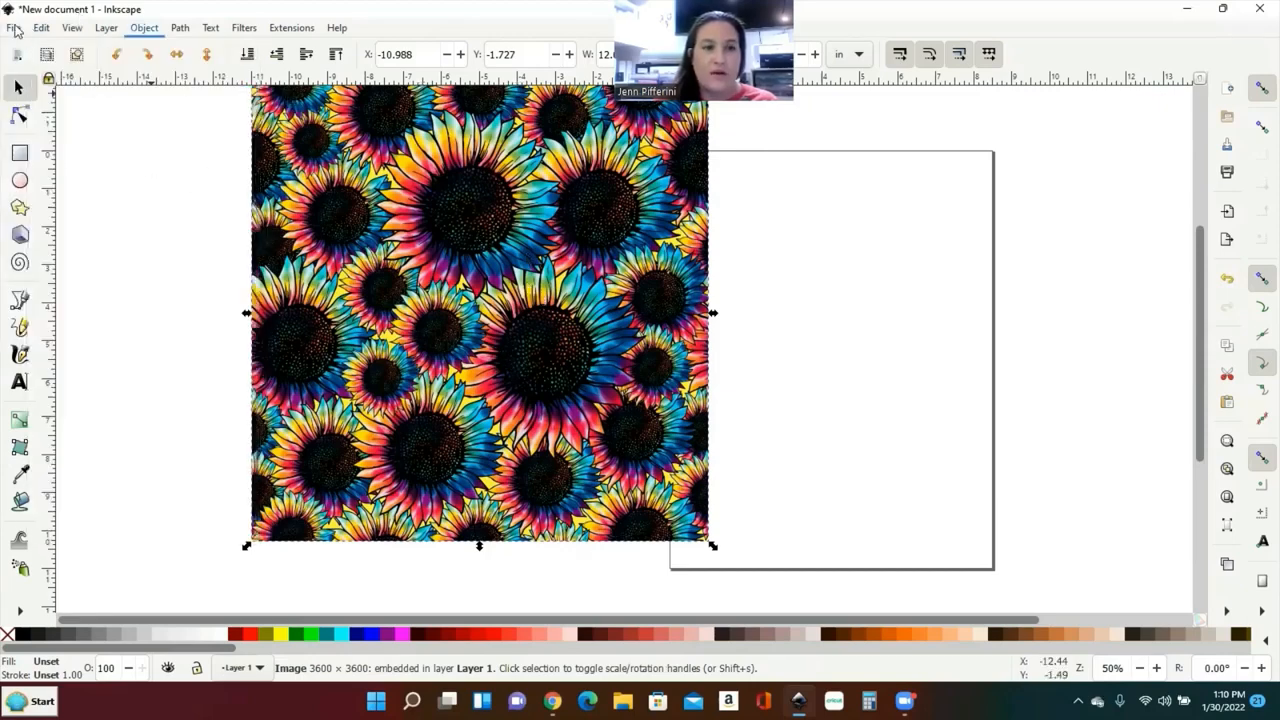
click(14, 30)
click(52, 220)
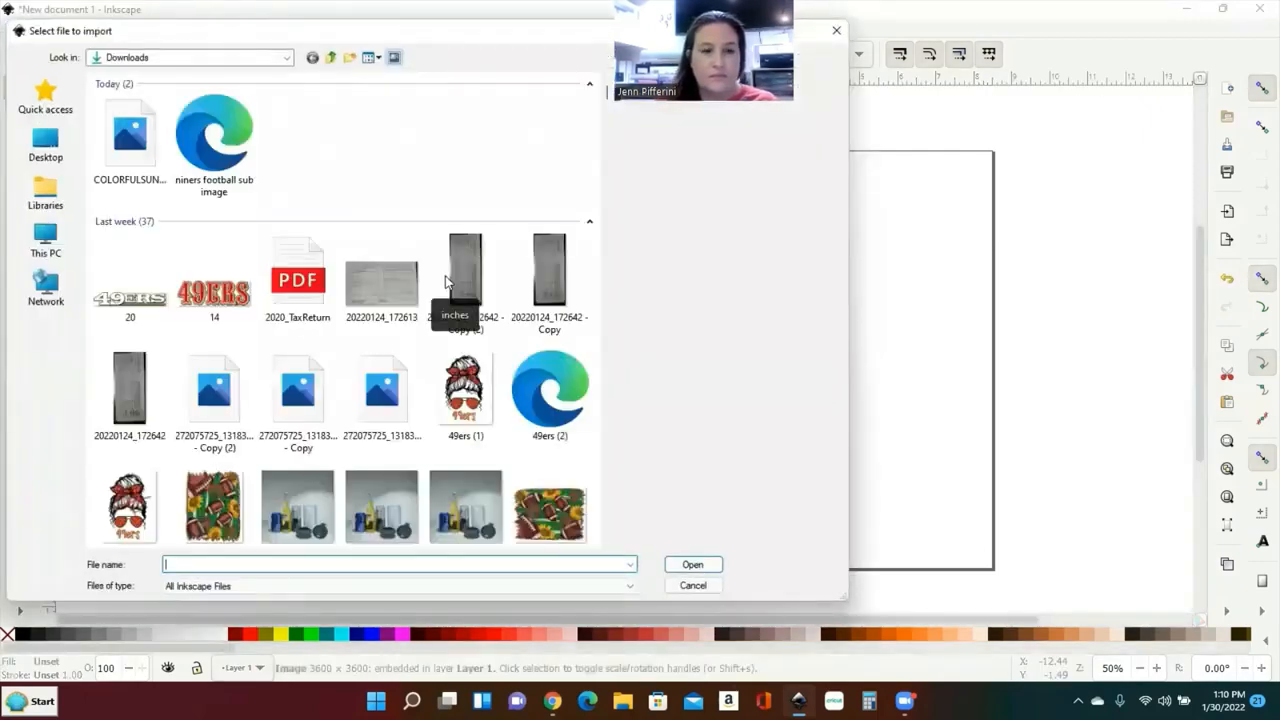
scroll(470, 195, down, 5)
scroll(472, 195, down, 2)
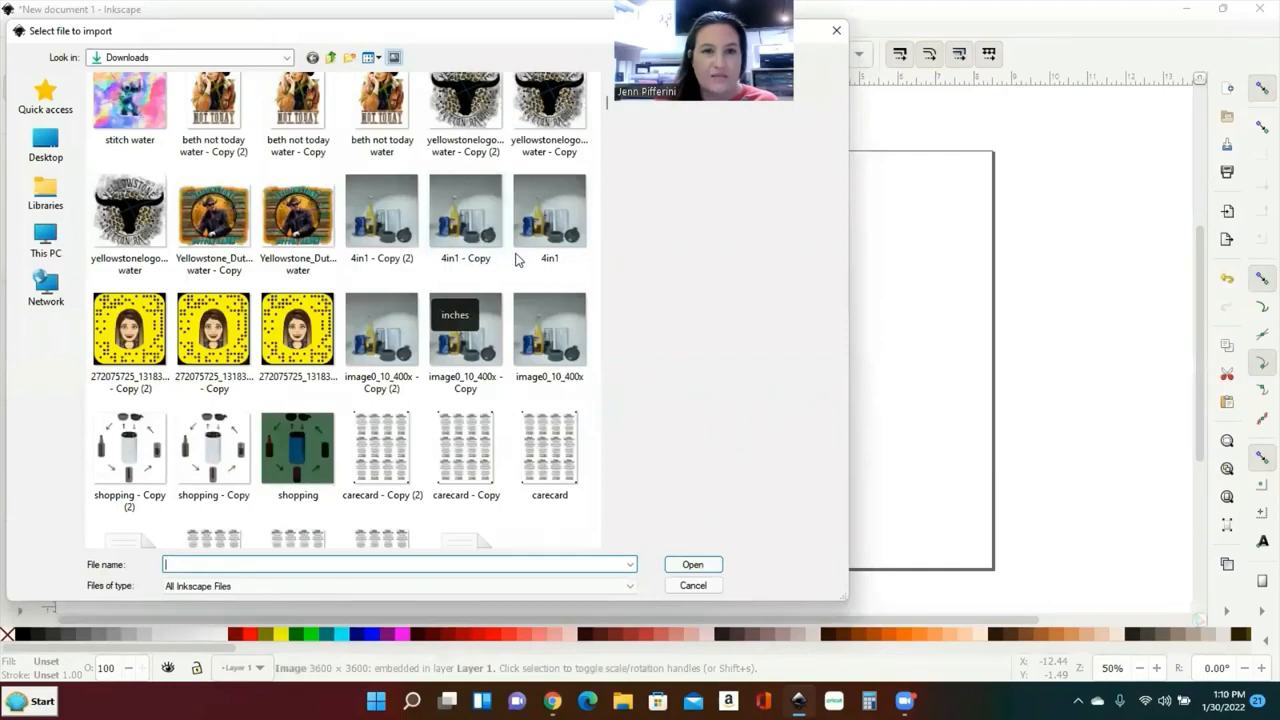
scroll(515, 255, down, 1)
scroll(515, 255, down, 5)
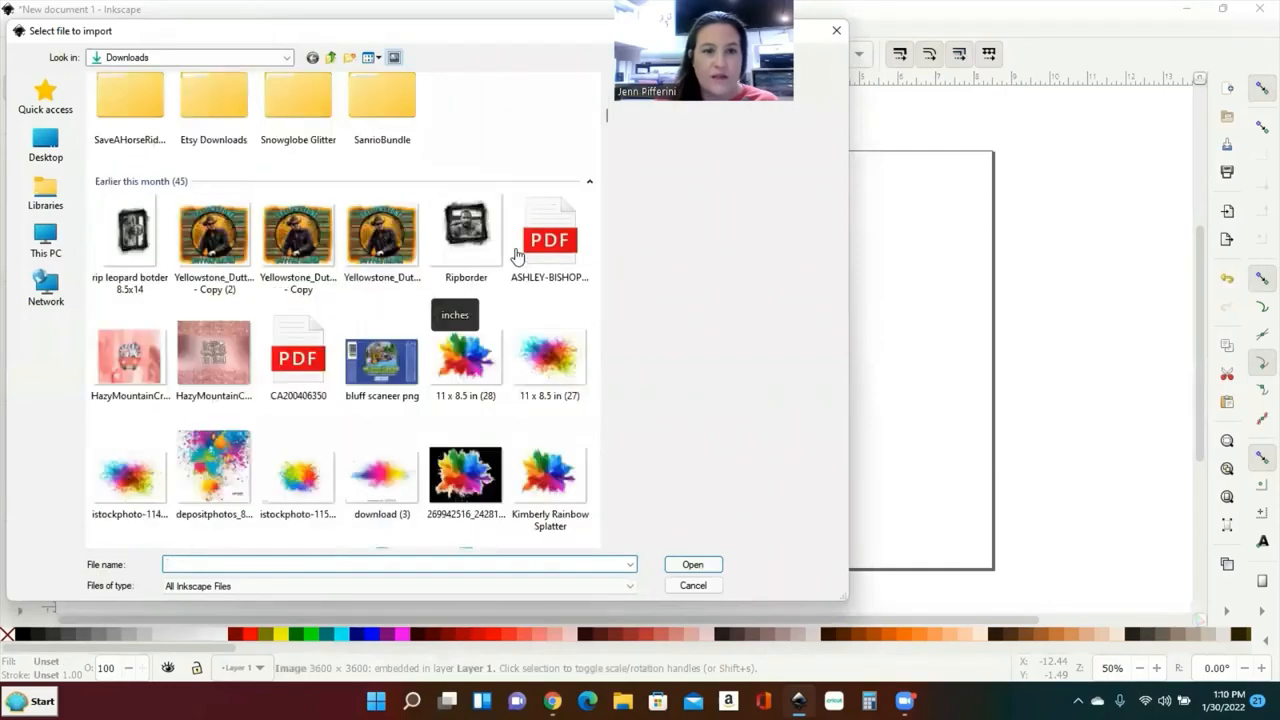
scroll(517, 256, down, 3)
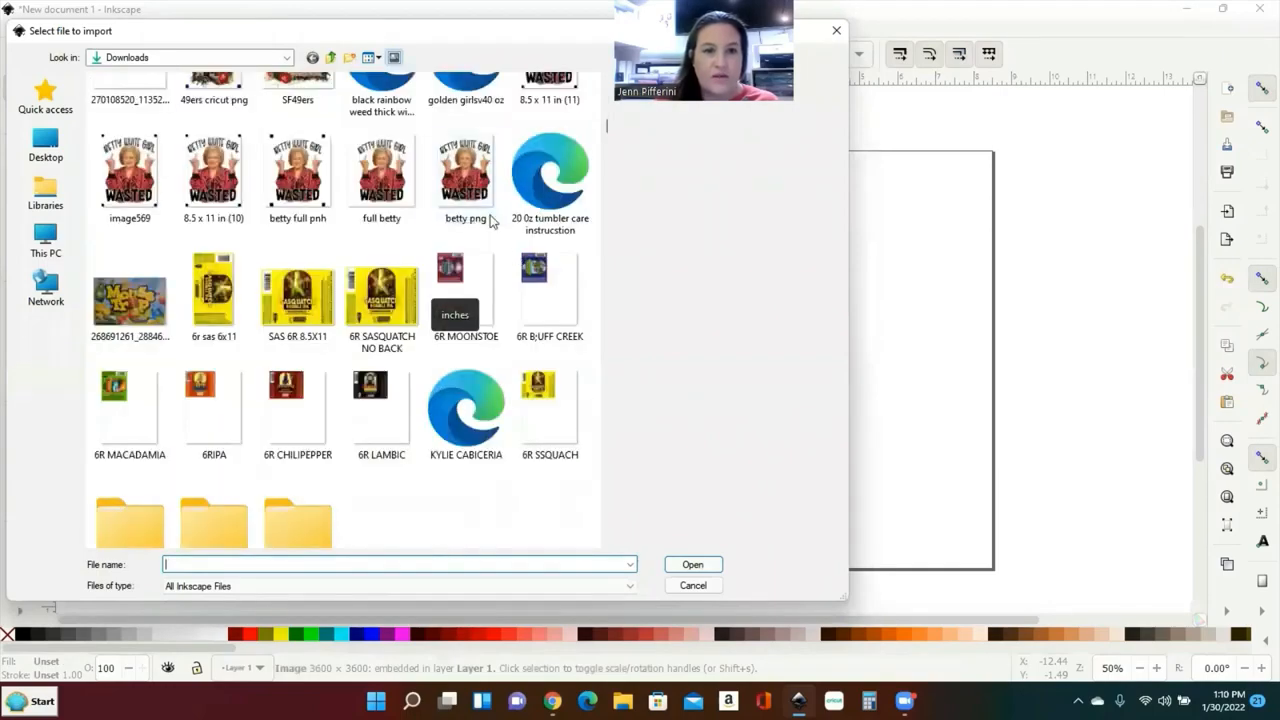
scroll(490, 222, down, 1)
scroll(490, 222, down, 3)
scroll(490, 222, up, 20)
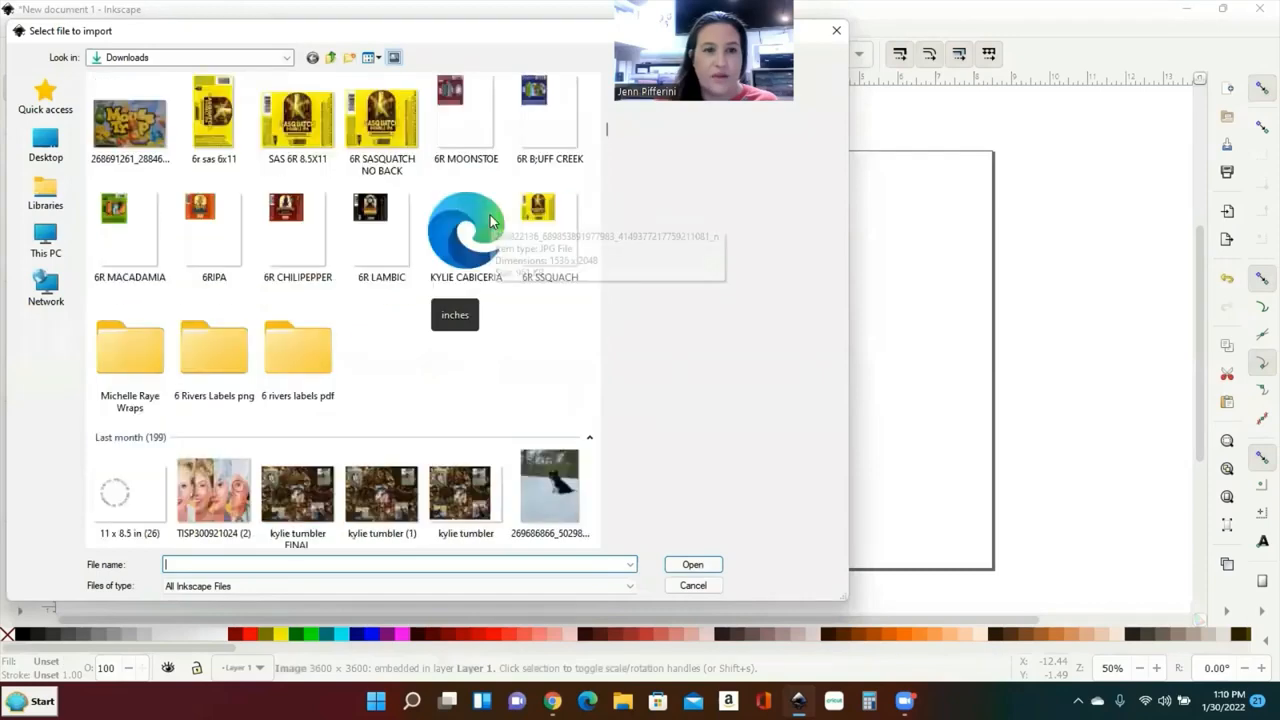
scroll(490, 222, up, 2)
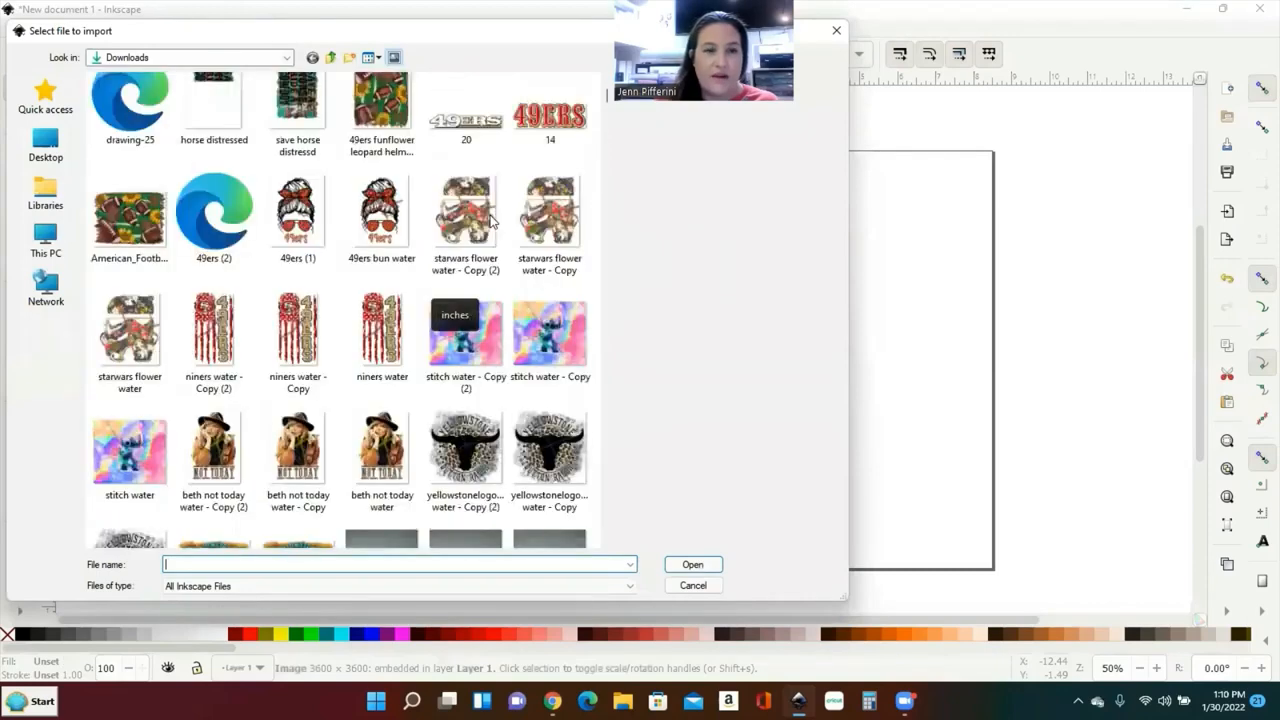
double_click(278, 228)
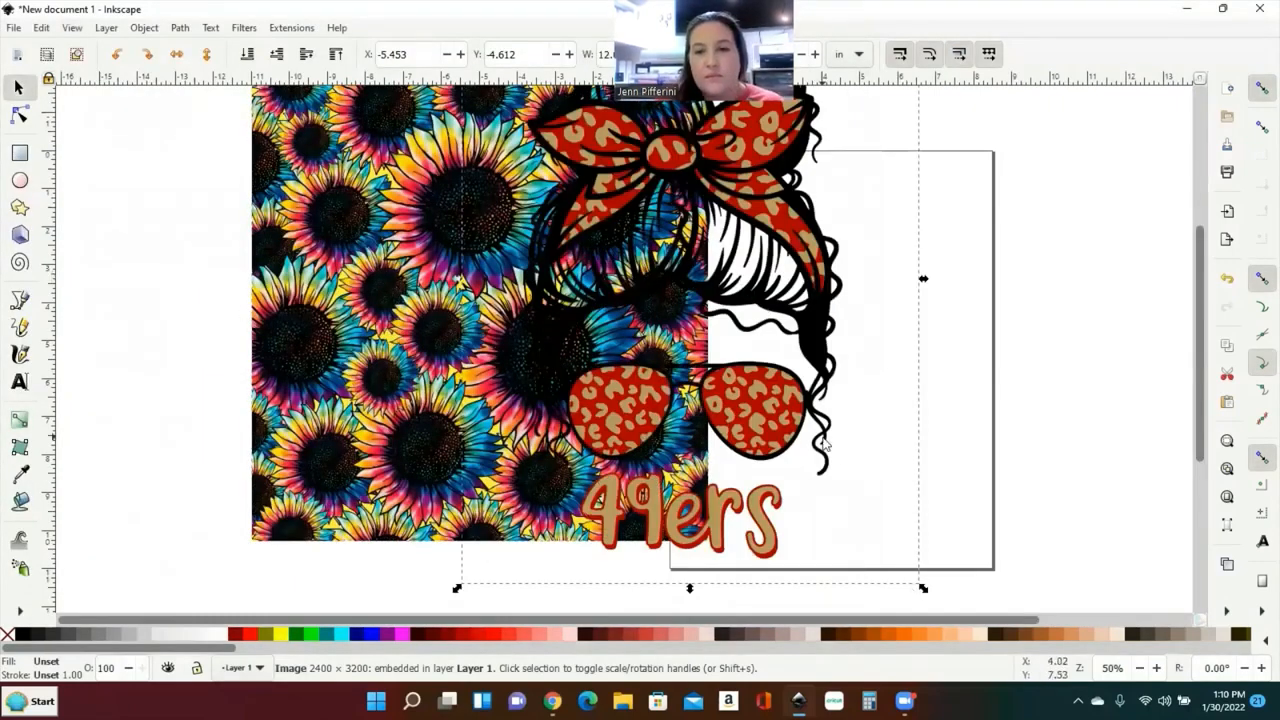
Step: Delete the 49ers image from the canvas
drag(774, 399, 907, 417)
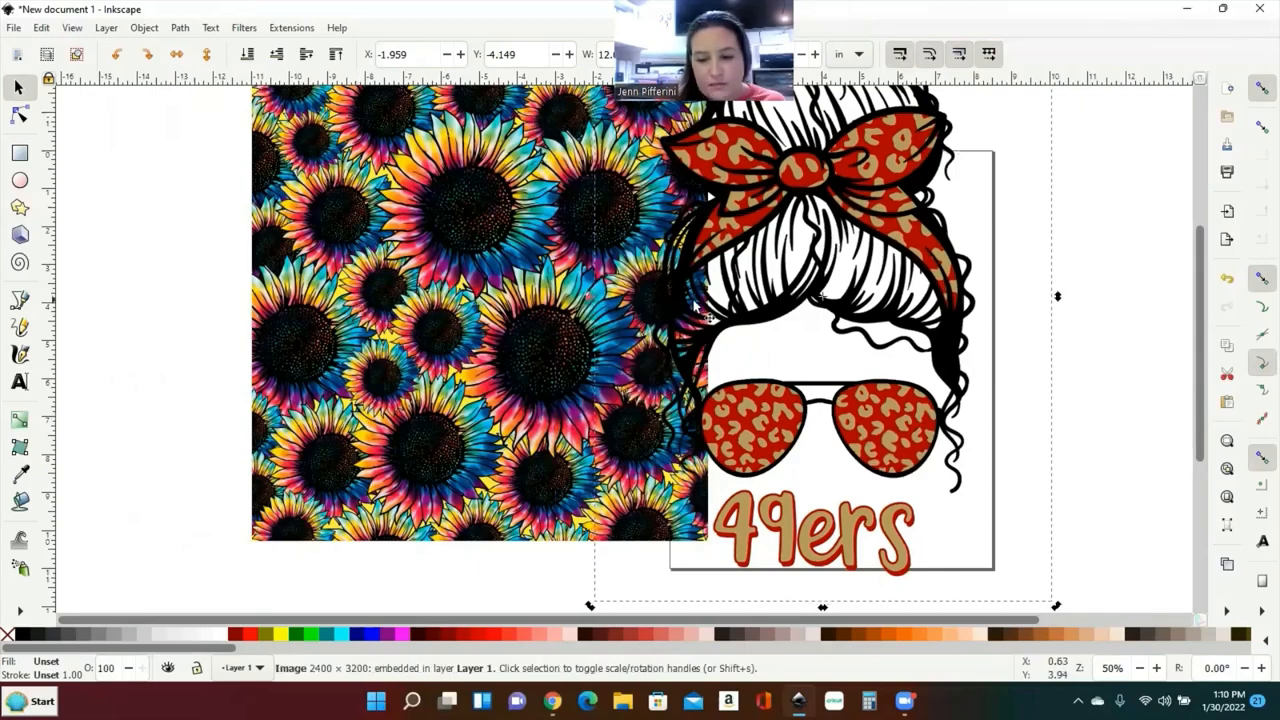
key(Delete)
click(13, 27)
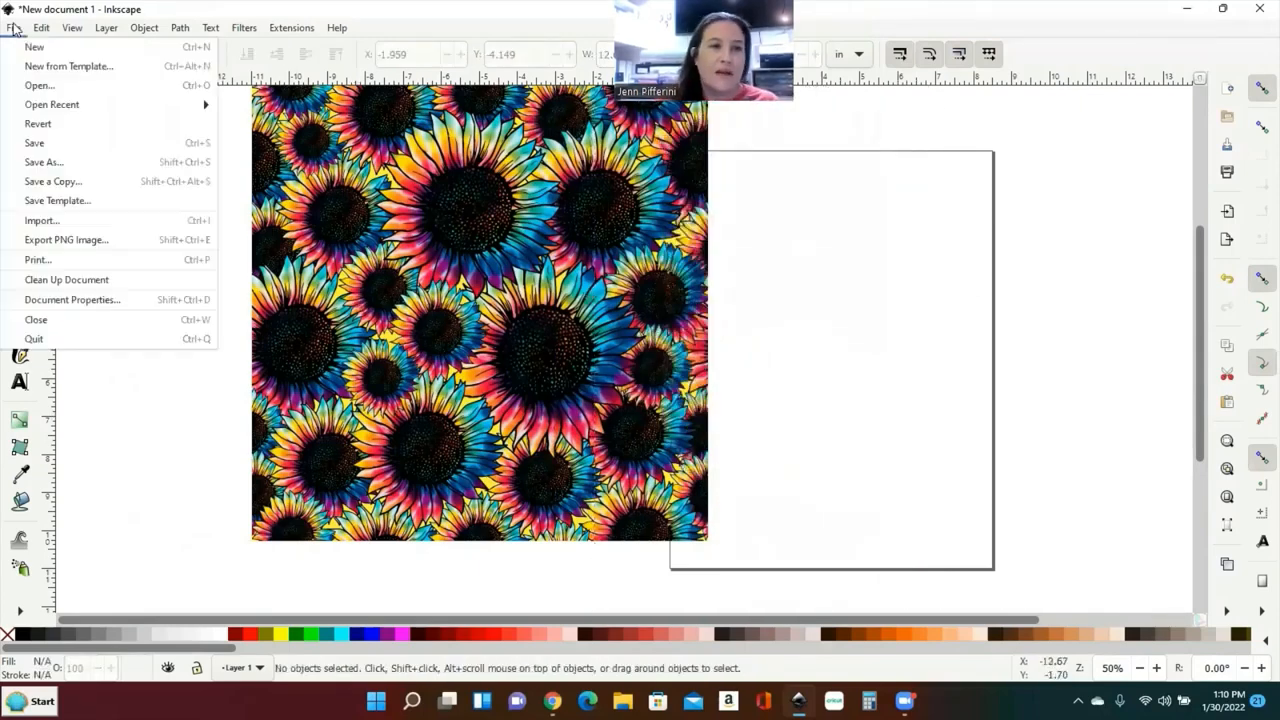
click(41, 27)
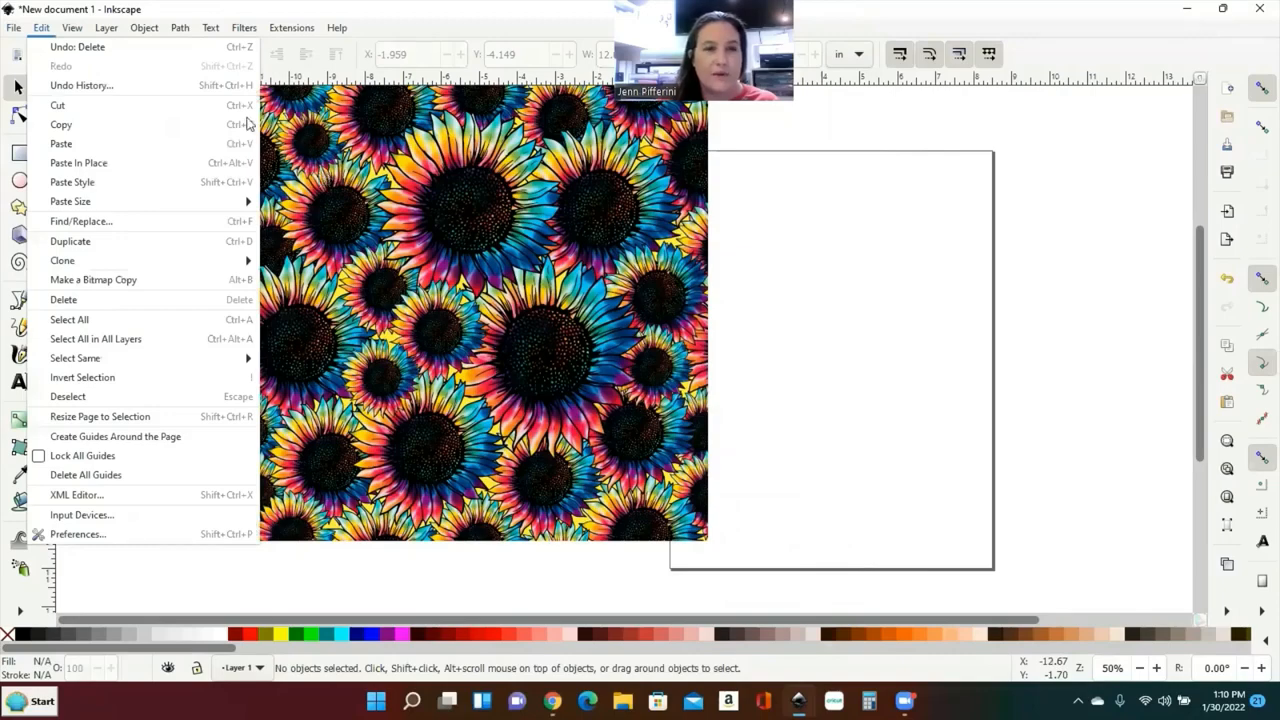
Step: Import the 11 x 8.5 in (28) rainbow splash image and drag it left over the sunflowers
mouse_move(13, 28)
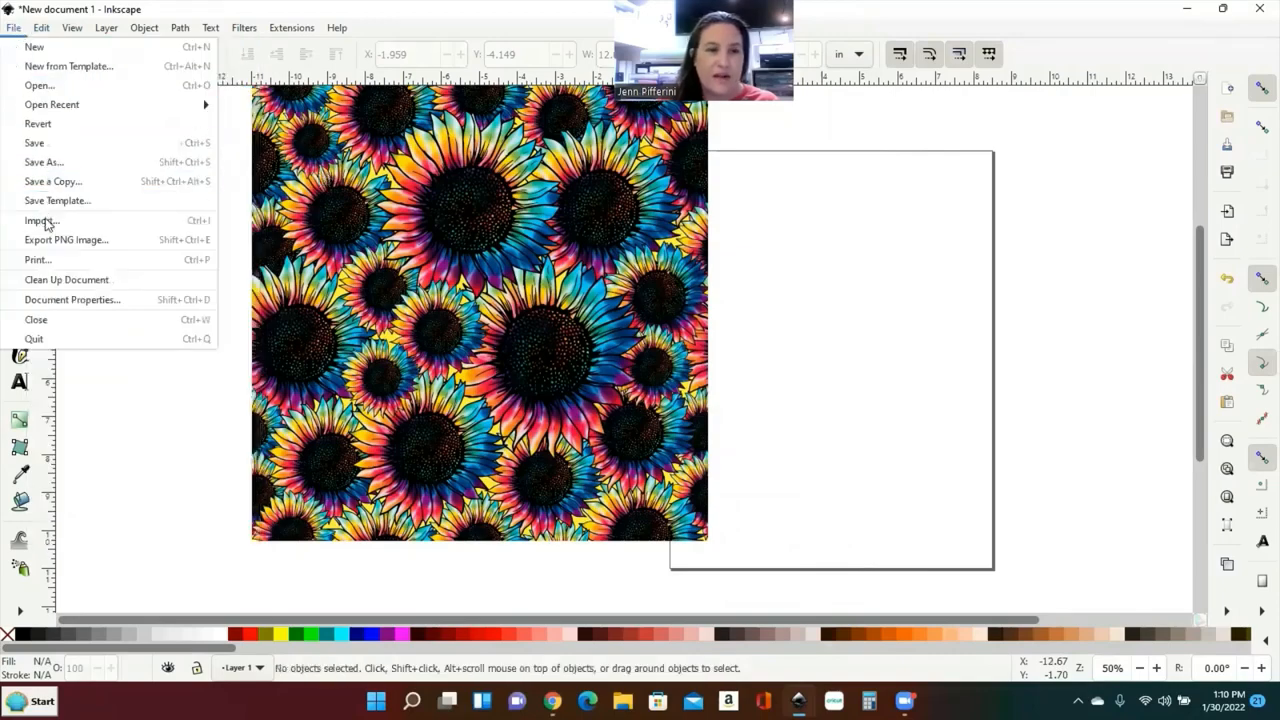
click(12, 220)
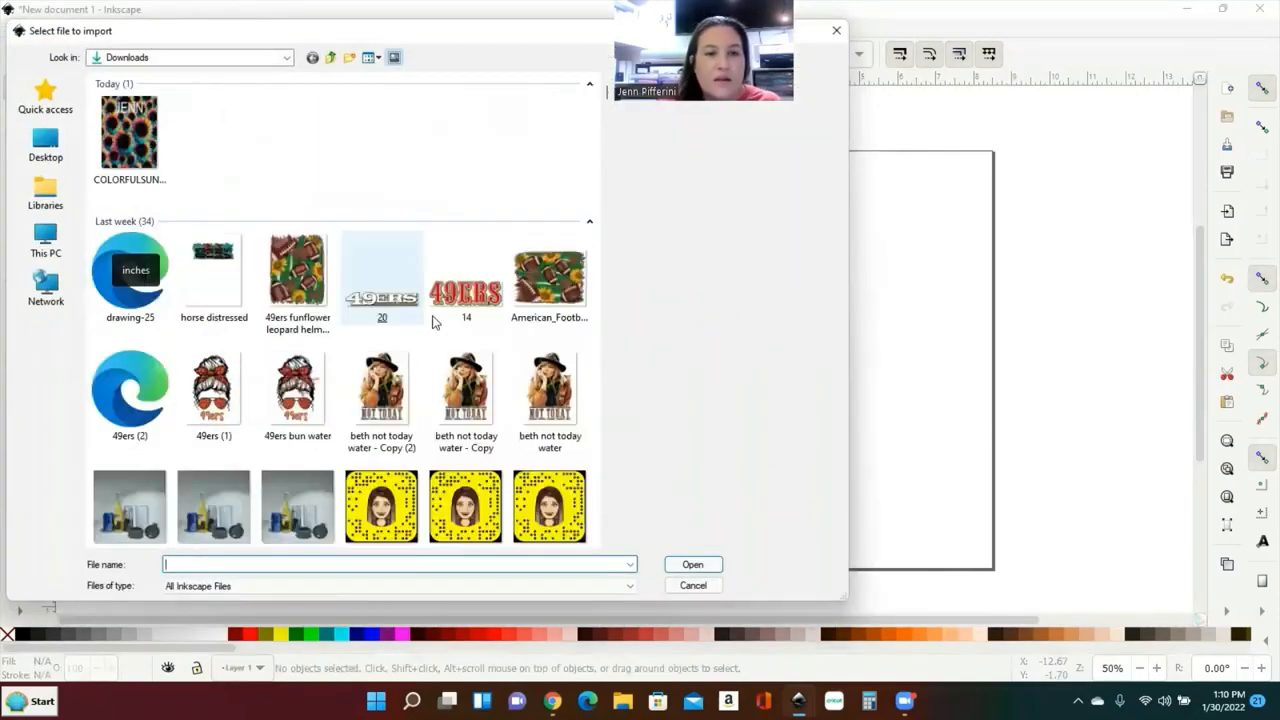
scroll(547, 270, down, 15)
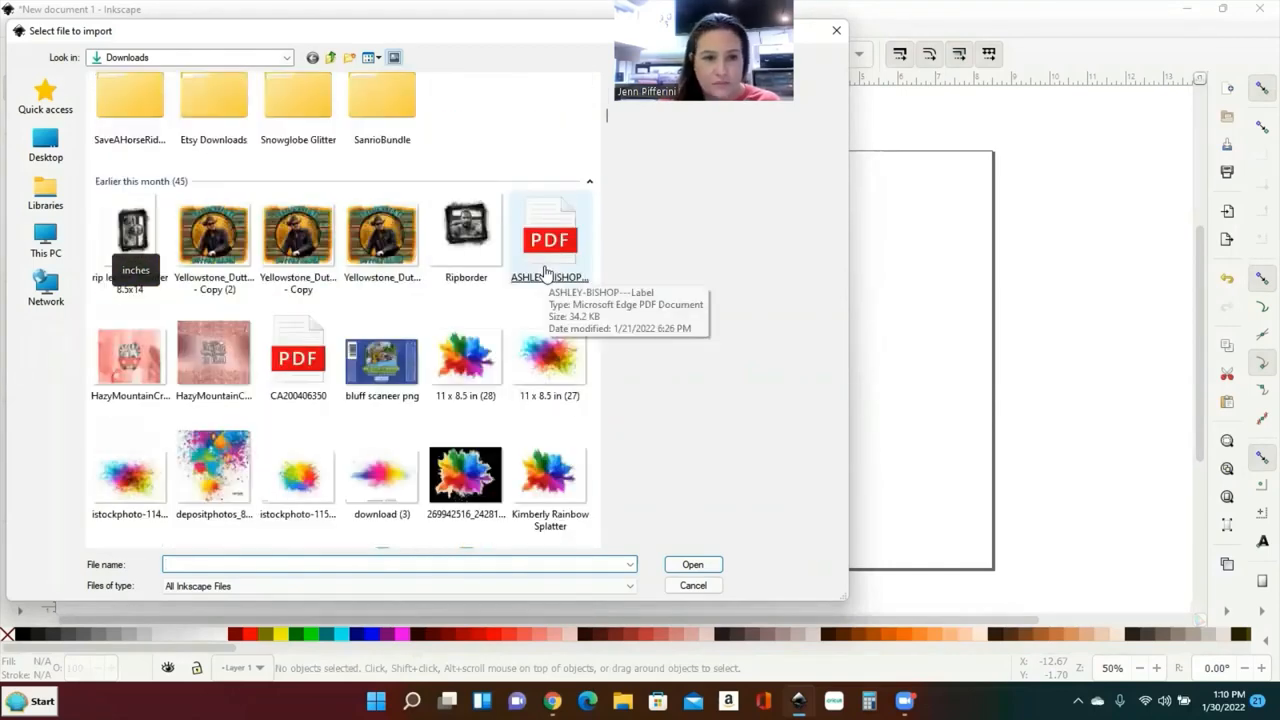
scroll(547, 270, down, 3)
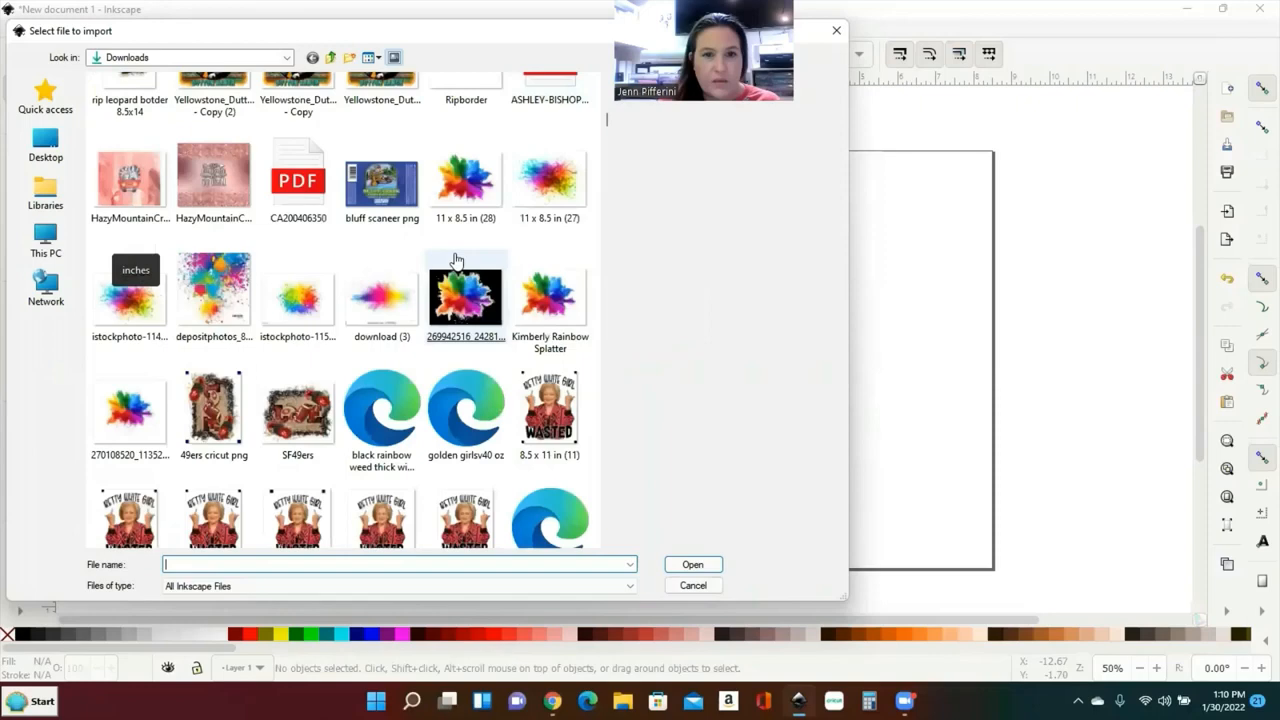
click(465, 190)
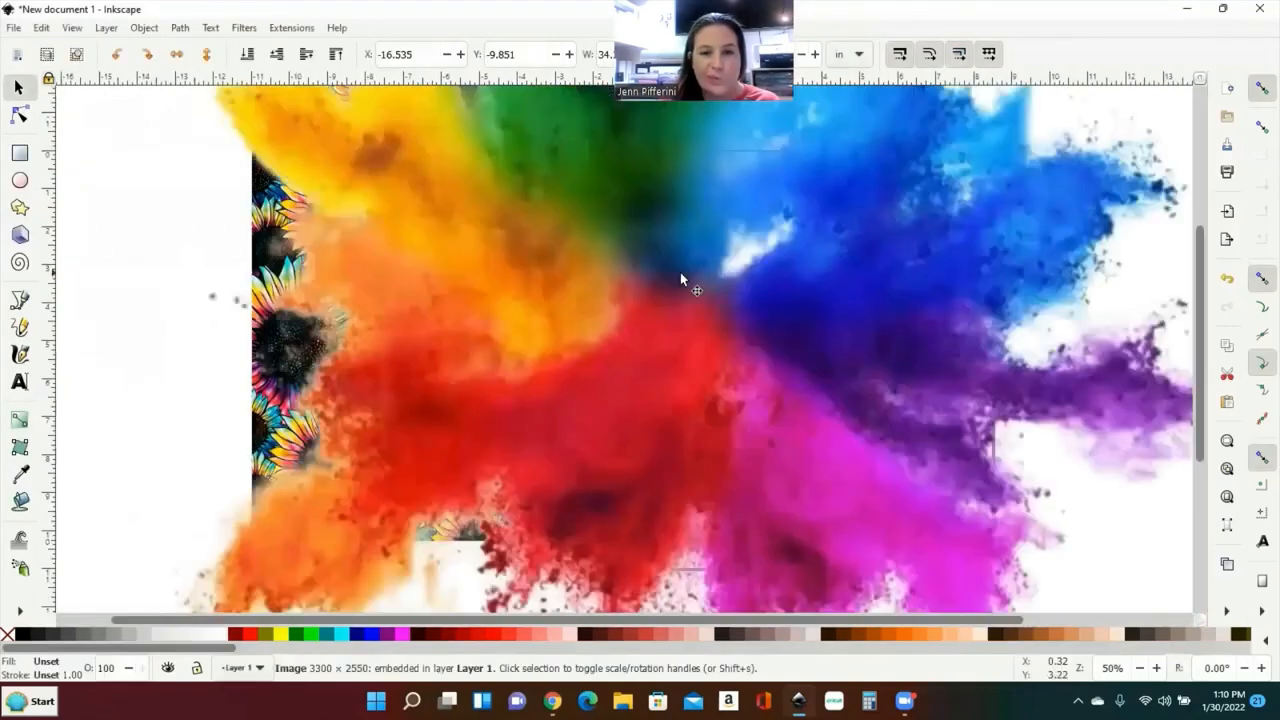
drag(827, 366, 611, 448)
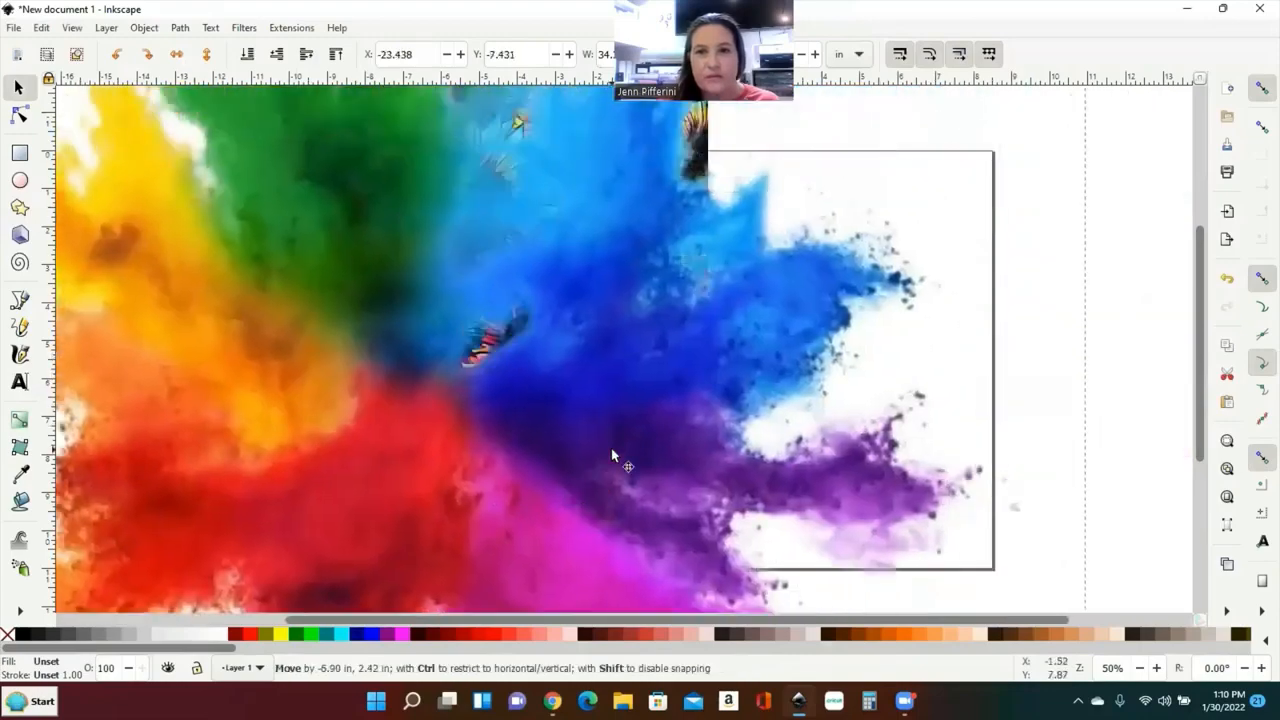
drag(691, 277, 636, 450)
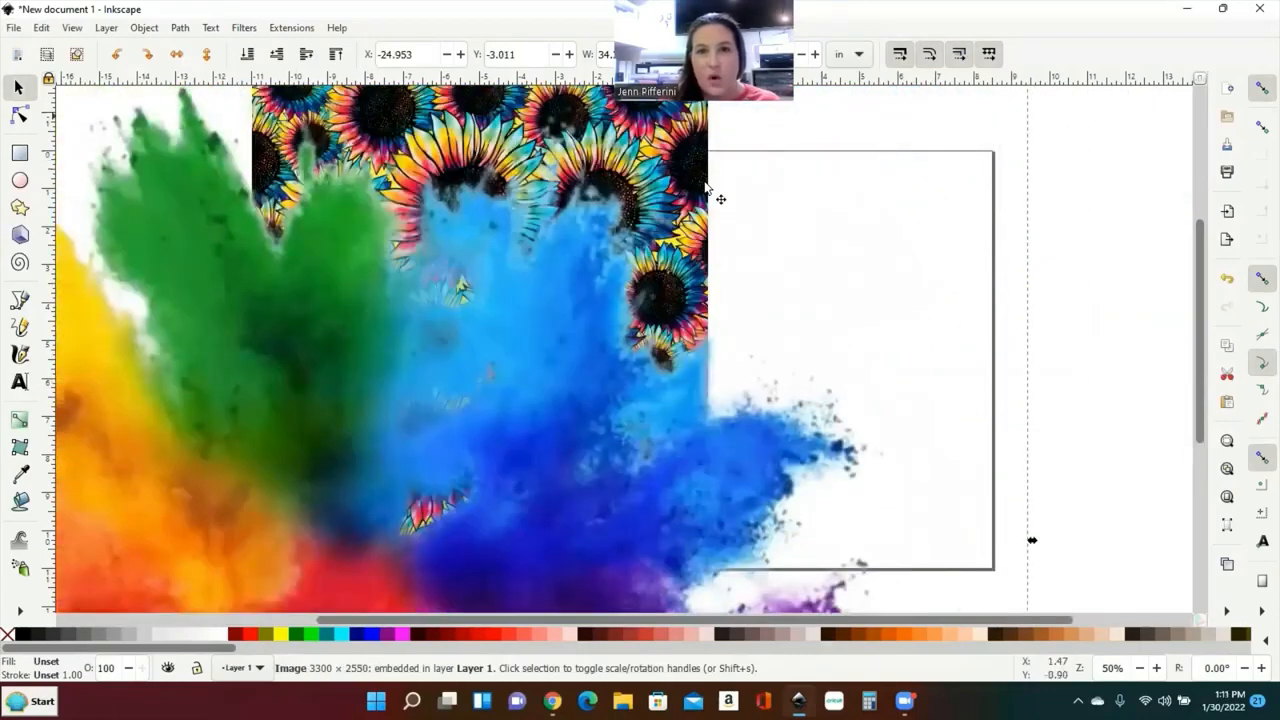
Step: Set the rainbow splash's width and height to 6 in each
triple_click(615, 54)
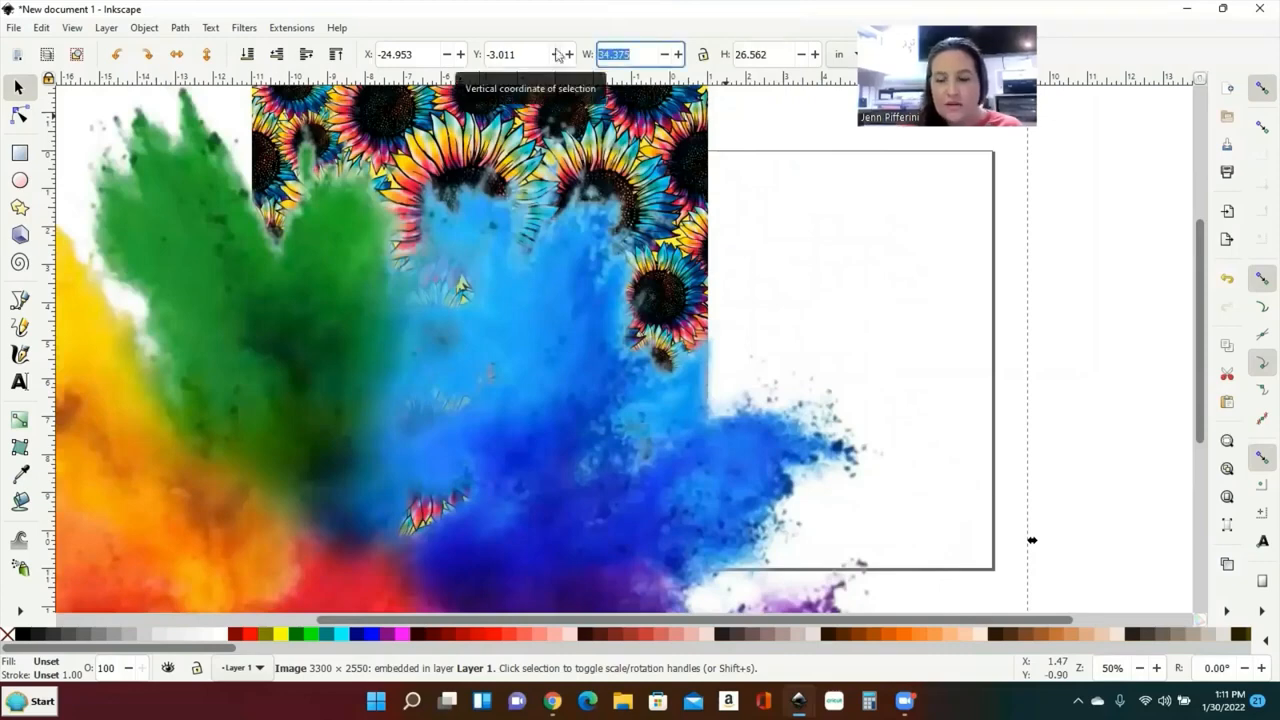
text(6)
key(Return)
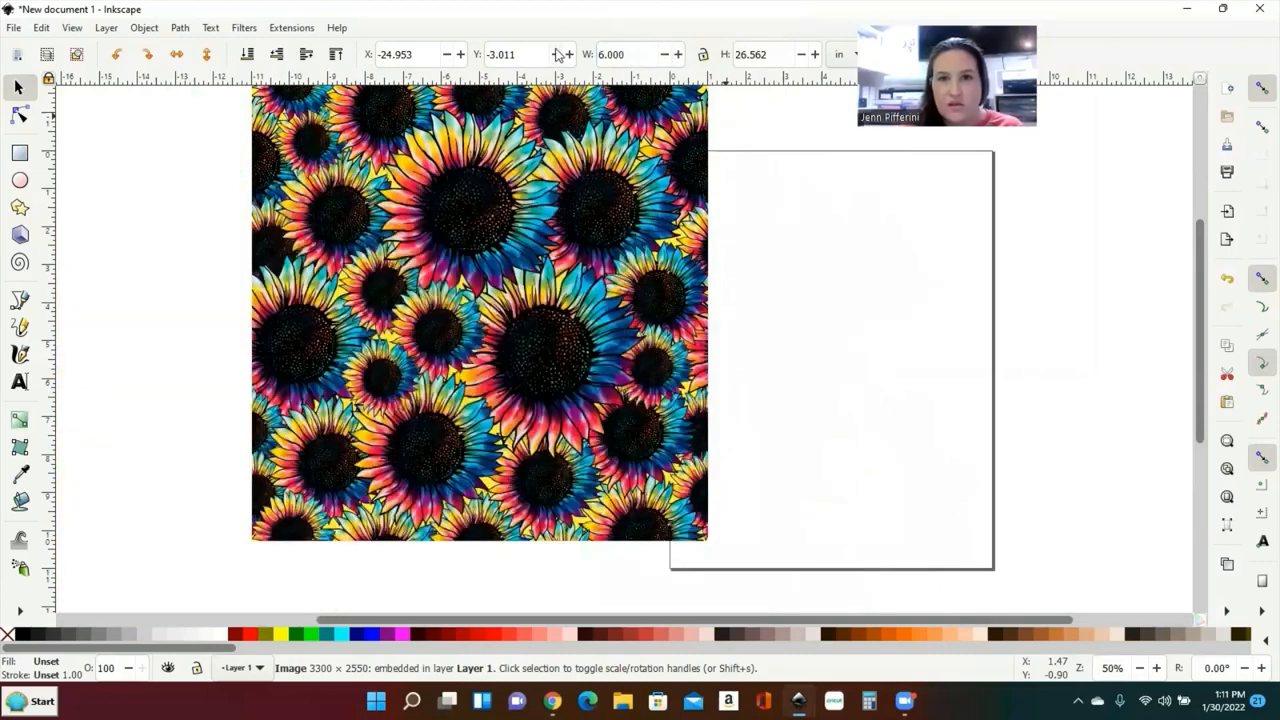
click(771, 54)
key(ctrl+a)
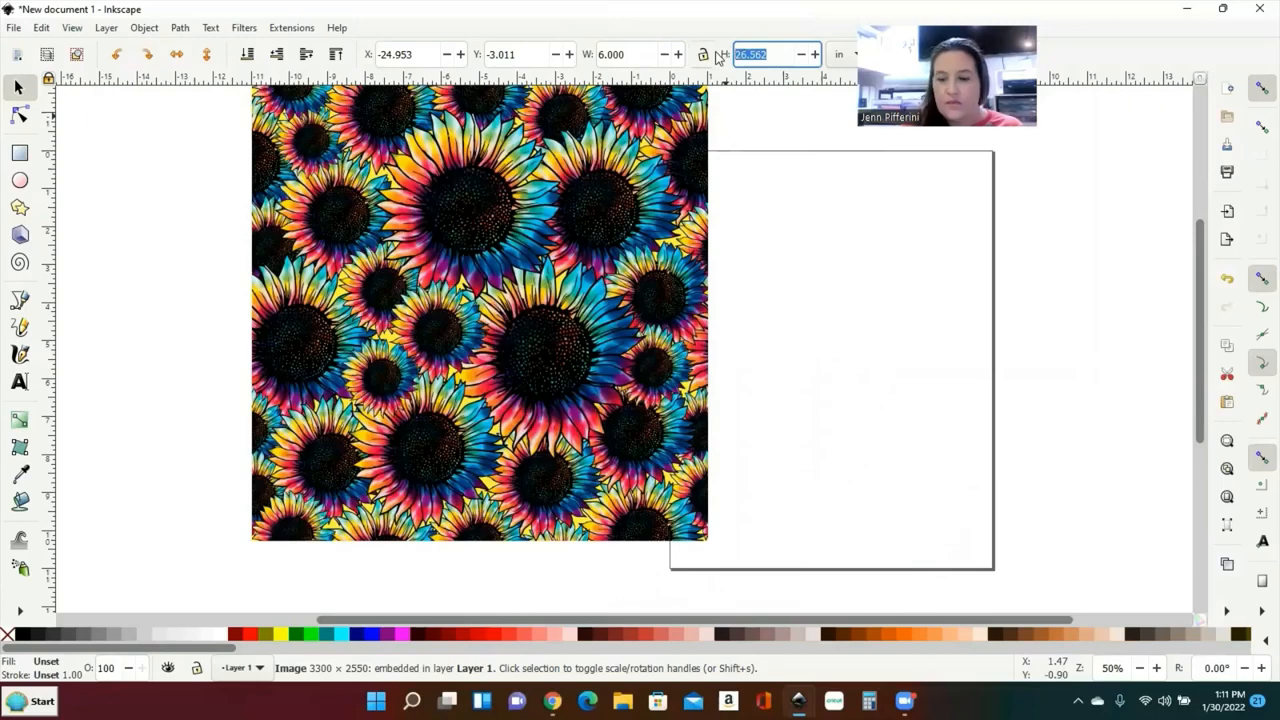
text(6)
key(Return)
Step: Move the splash onto the sunflowers and enlarge it to about 10.5 x 8.7 in, centered
scroll(565, 145, left, 3)
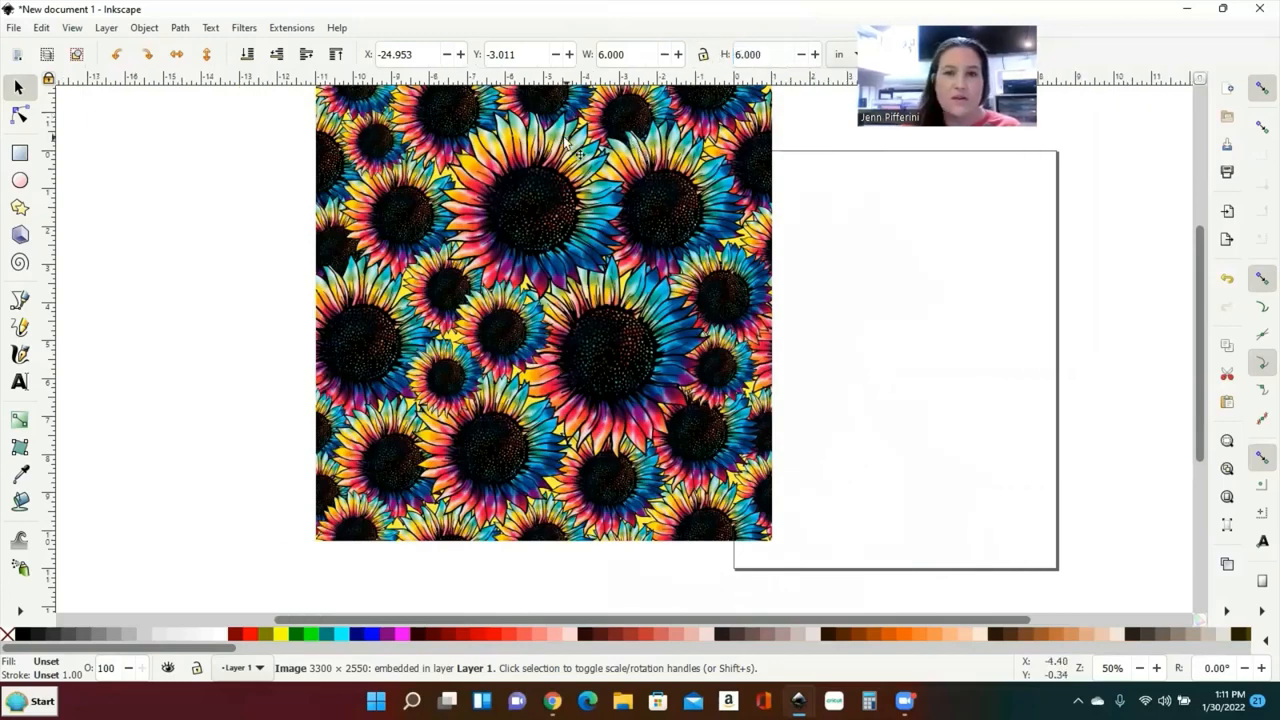
scroll(565, 145, left, 3)
drag(400, 220, 958, 432)
scroll(410, 253, down, 1)
scroll(522, 318, right, 6)
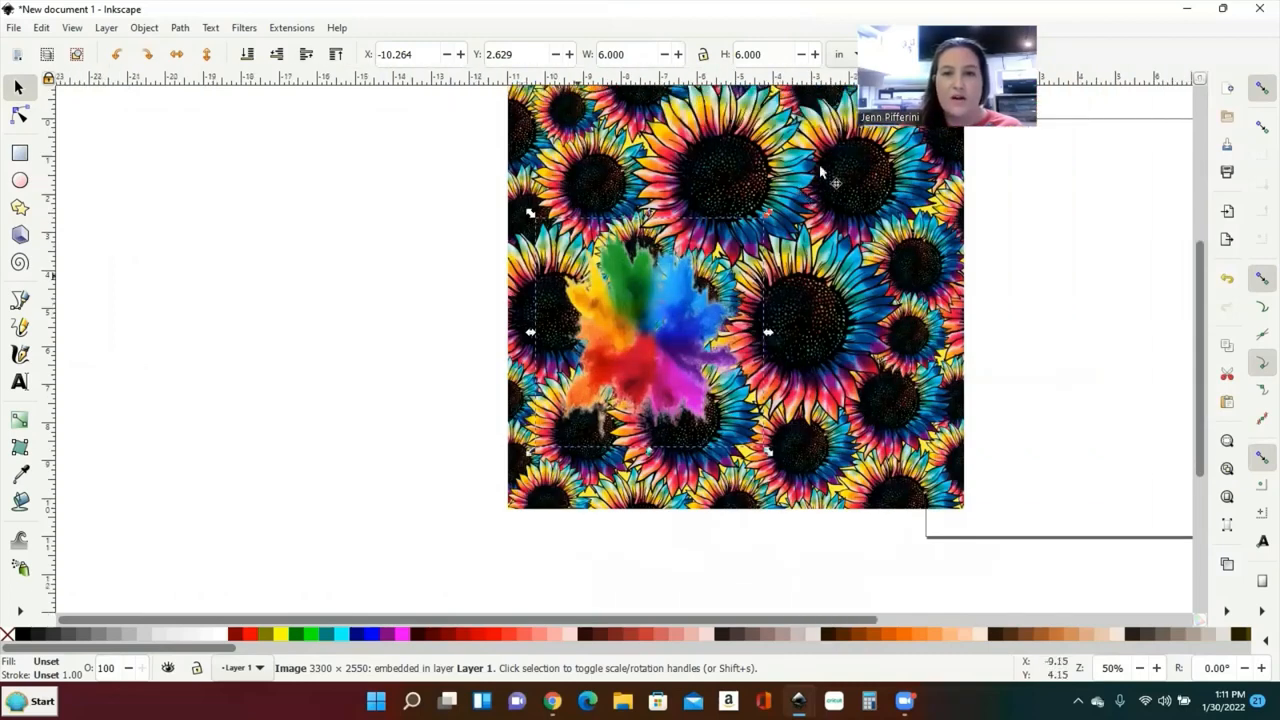
click(815, 180)
click(632, 289)
drag(620, 256, 624, 228)
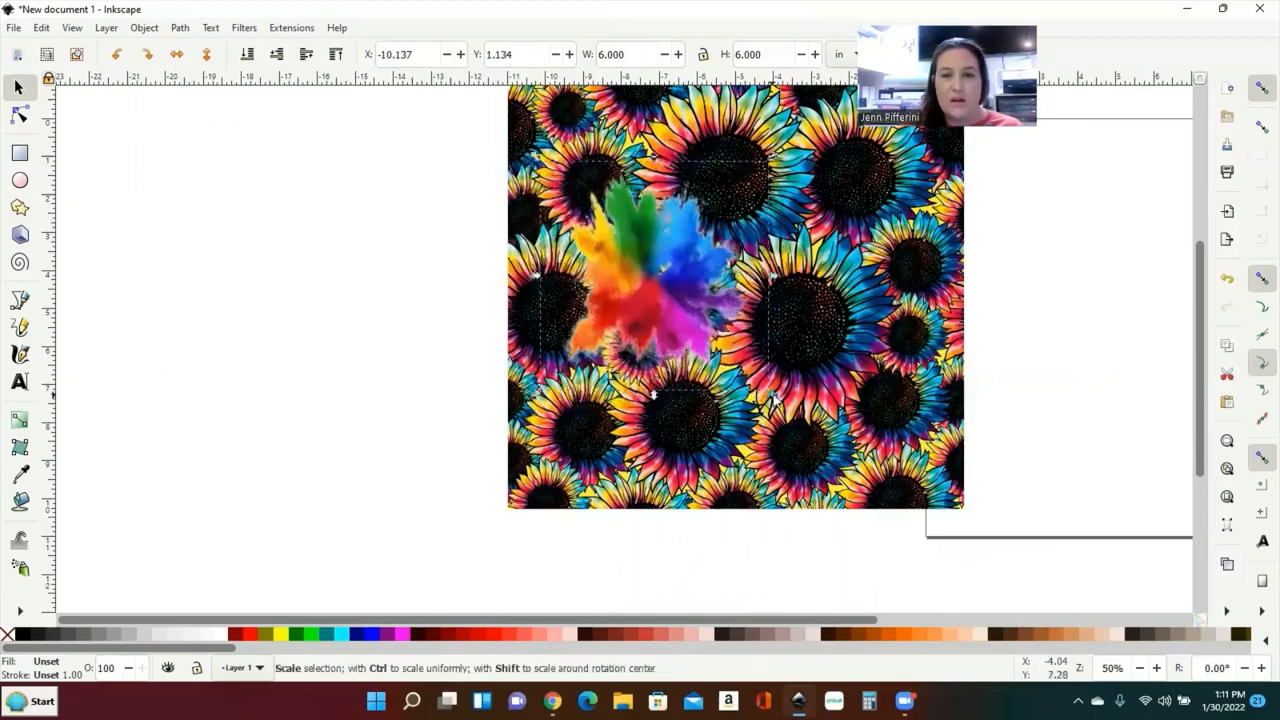
drag(750, 383, 905, 479)
drag(774, 358, 742, 336)
Step: Add the text JENN in Arial on the empty canvas beside the design
scroll(738, 335, up, 2)
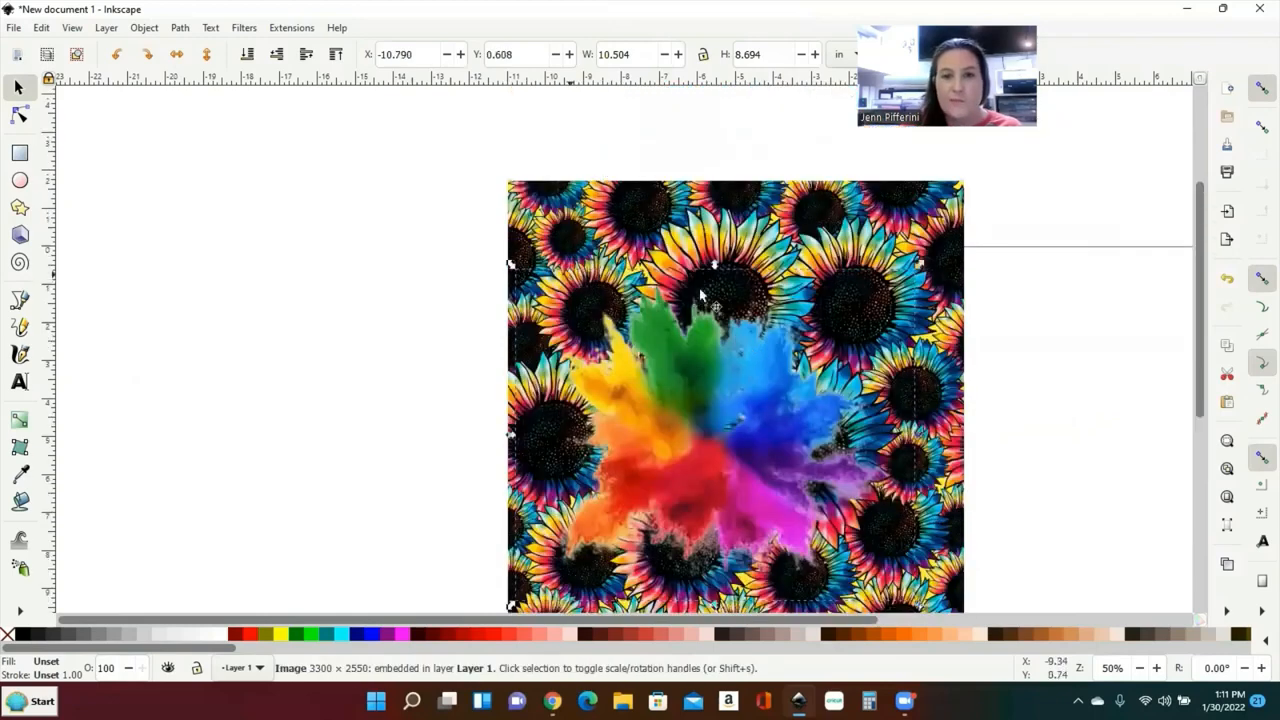
click(20, 382)
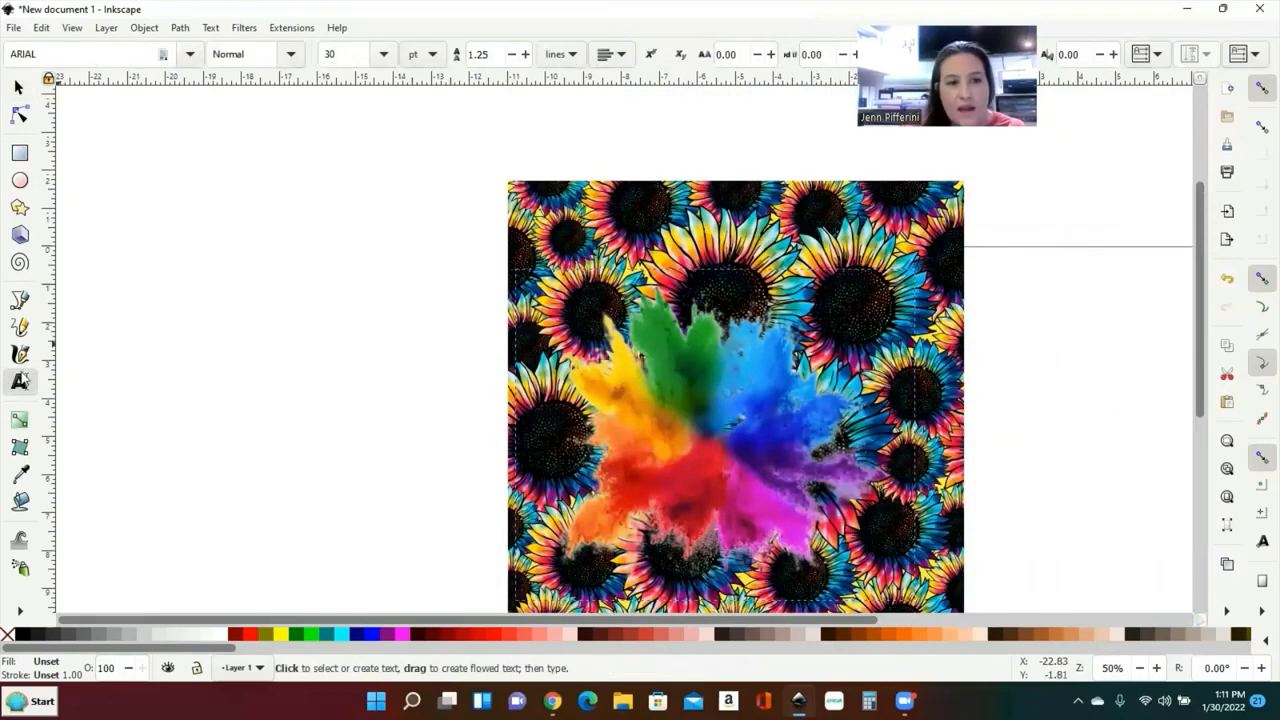
click(130, 270)
click(133, 268)
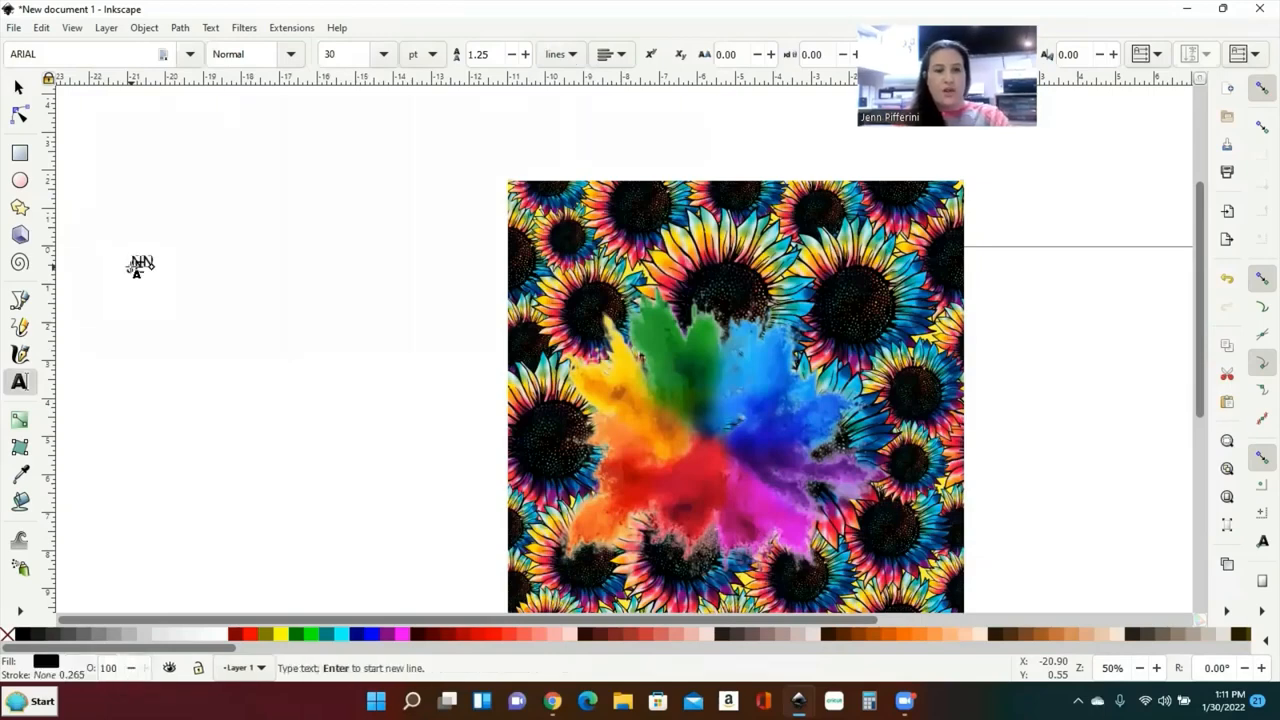
key(BackSpace)
key(BackSpace)
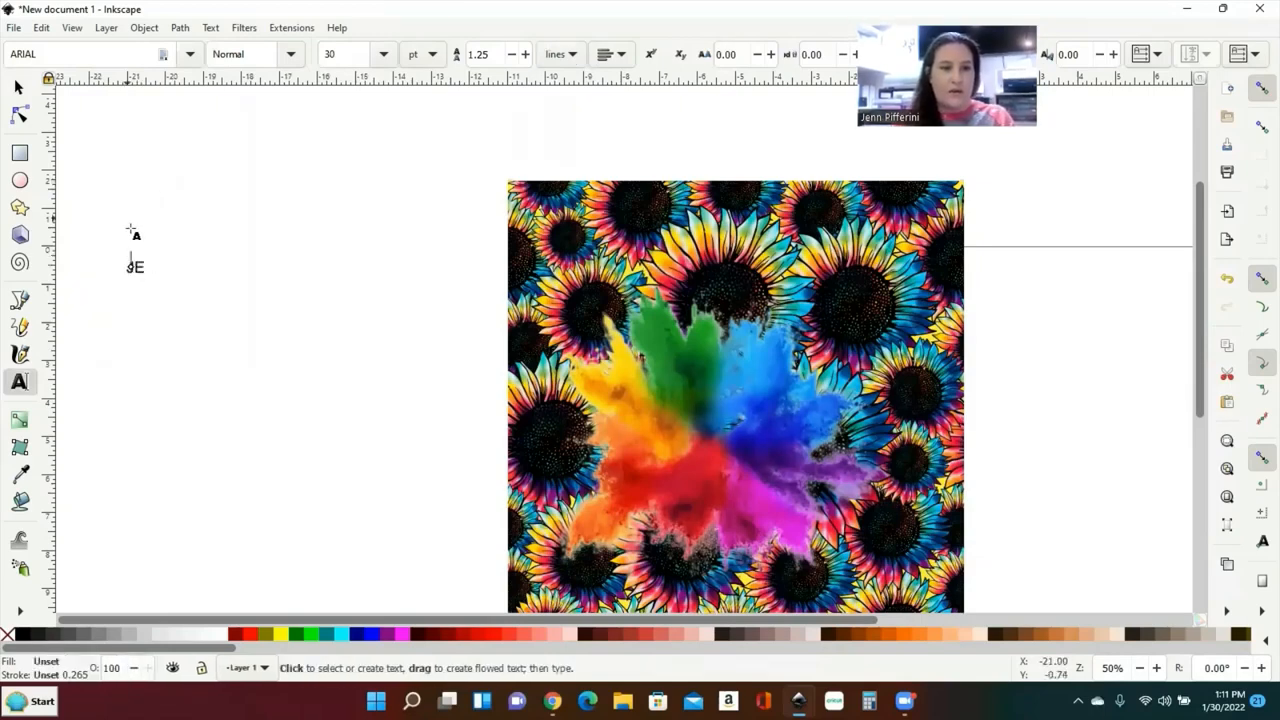
click(141, 268)
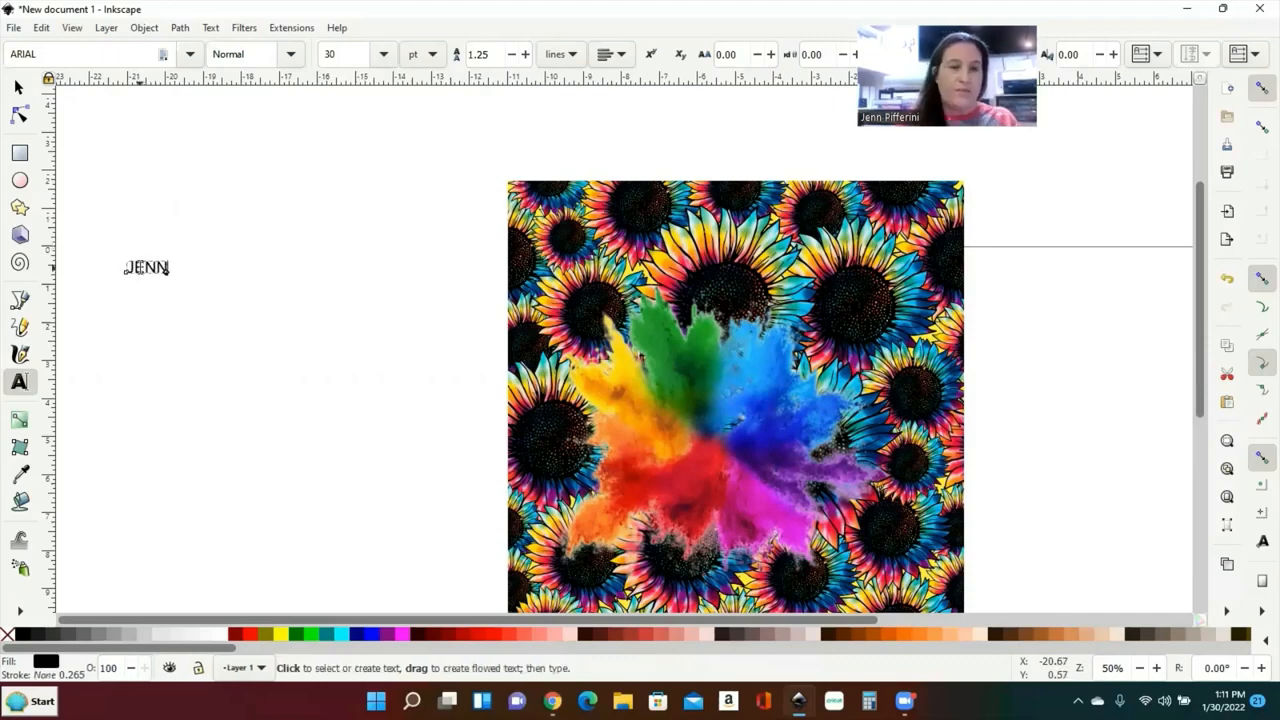
click(251, 274)
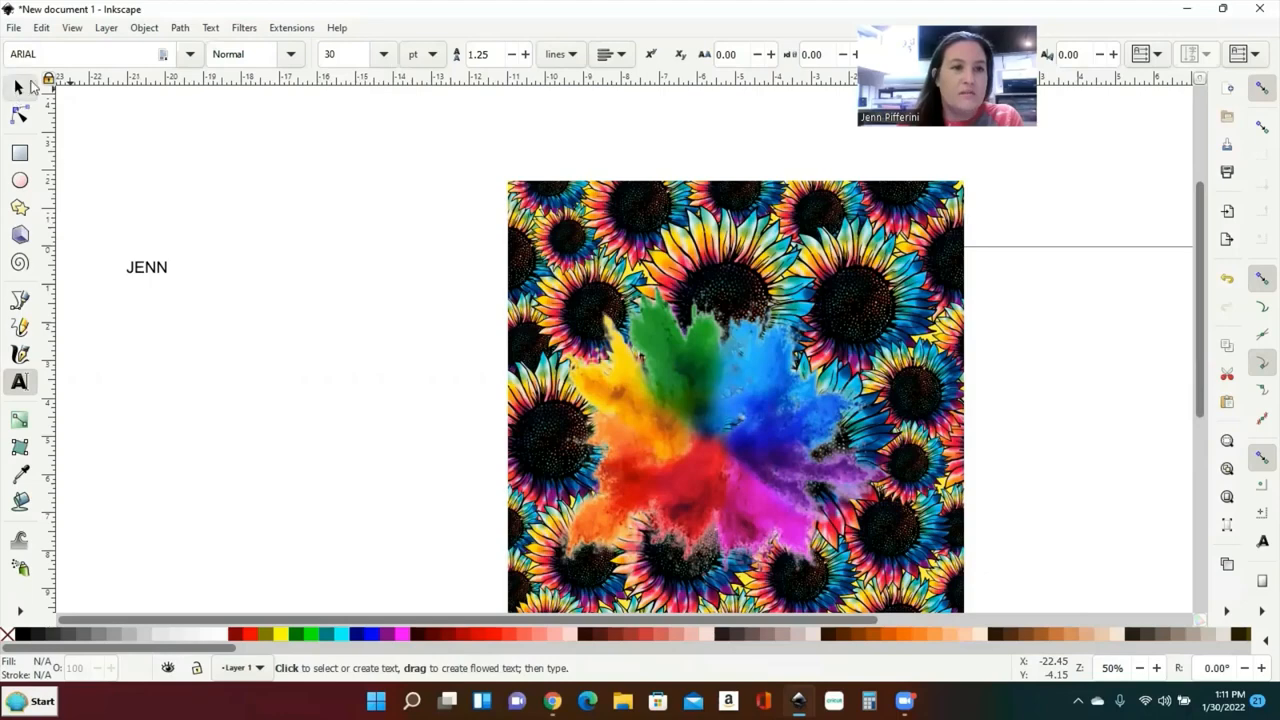
Step: Stretch the JENN text into large, tall lettering, about 5.8 x 3.0 in
click(28, 87)
click(147, 272)
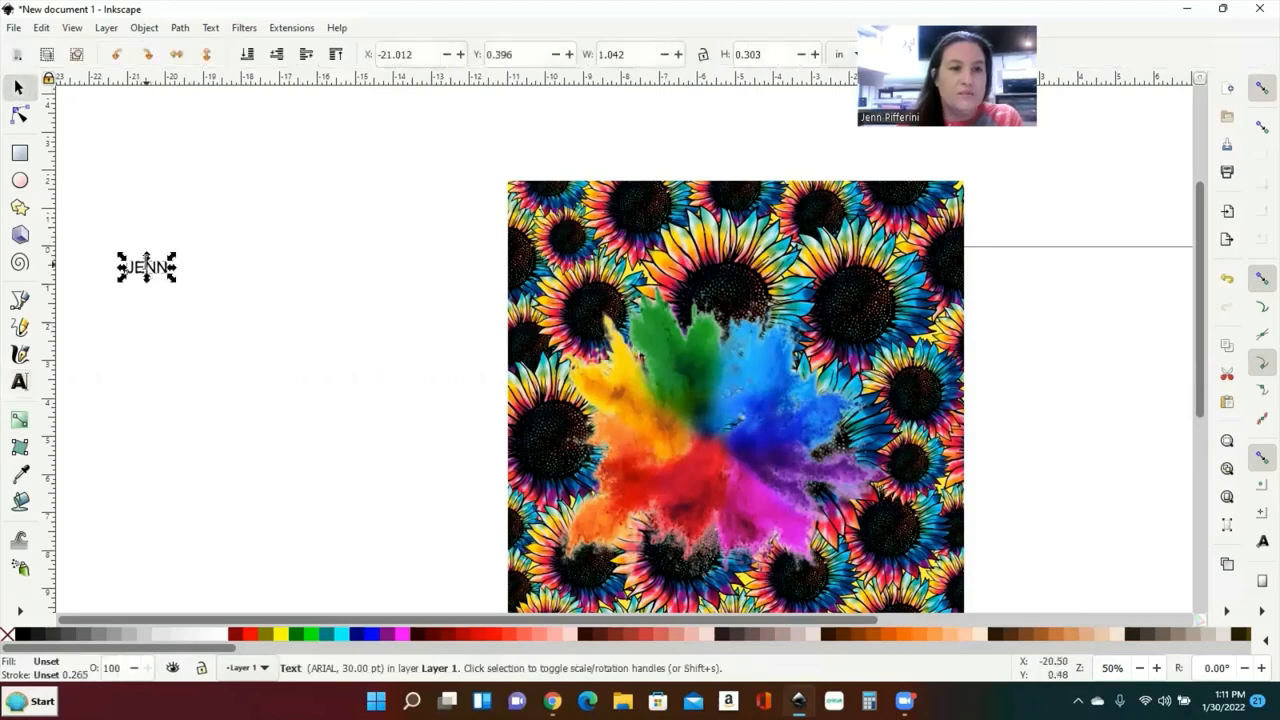
key(t)
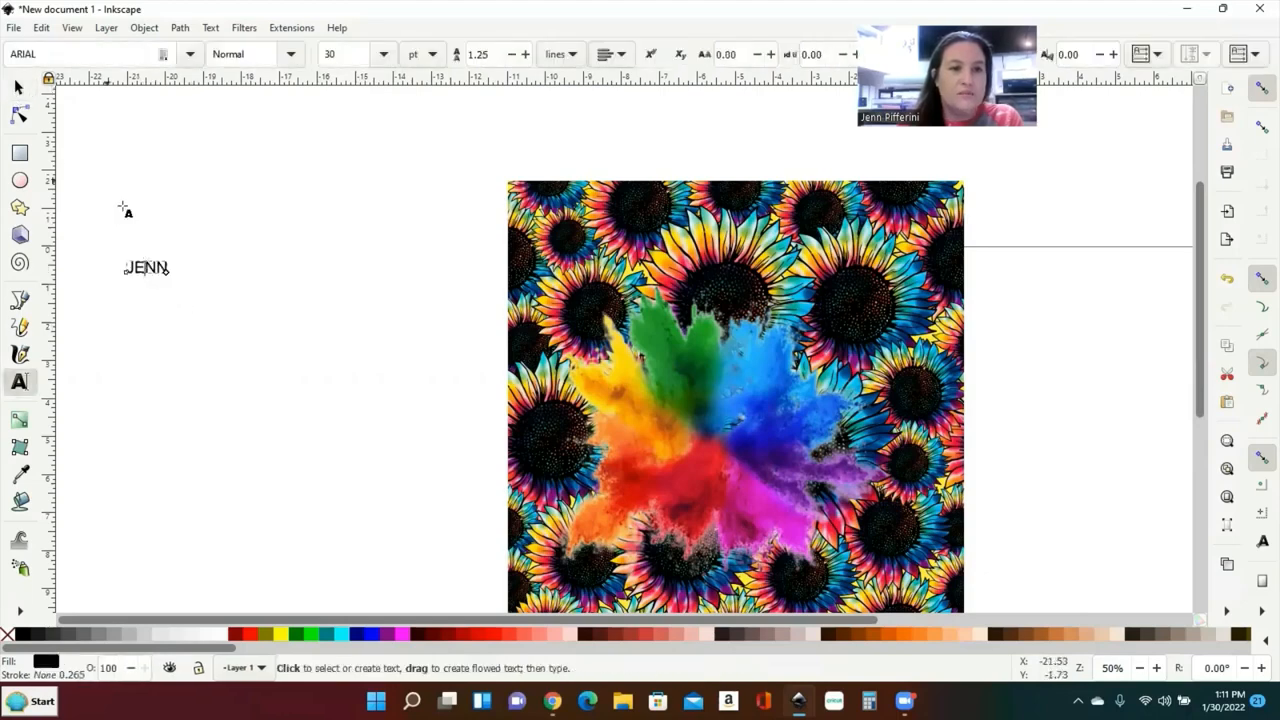
click(18, 87)
drag(172, 283, 354, 380)
Step: Color JENN yellow and place it horizontally across the top of the sunflower square
click(290, 637)
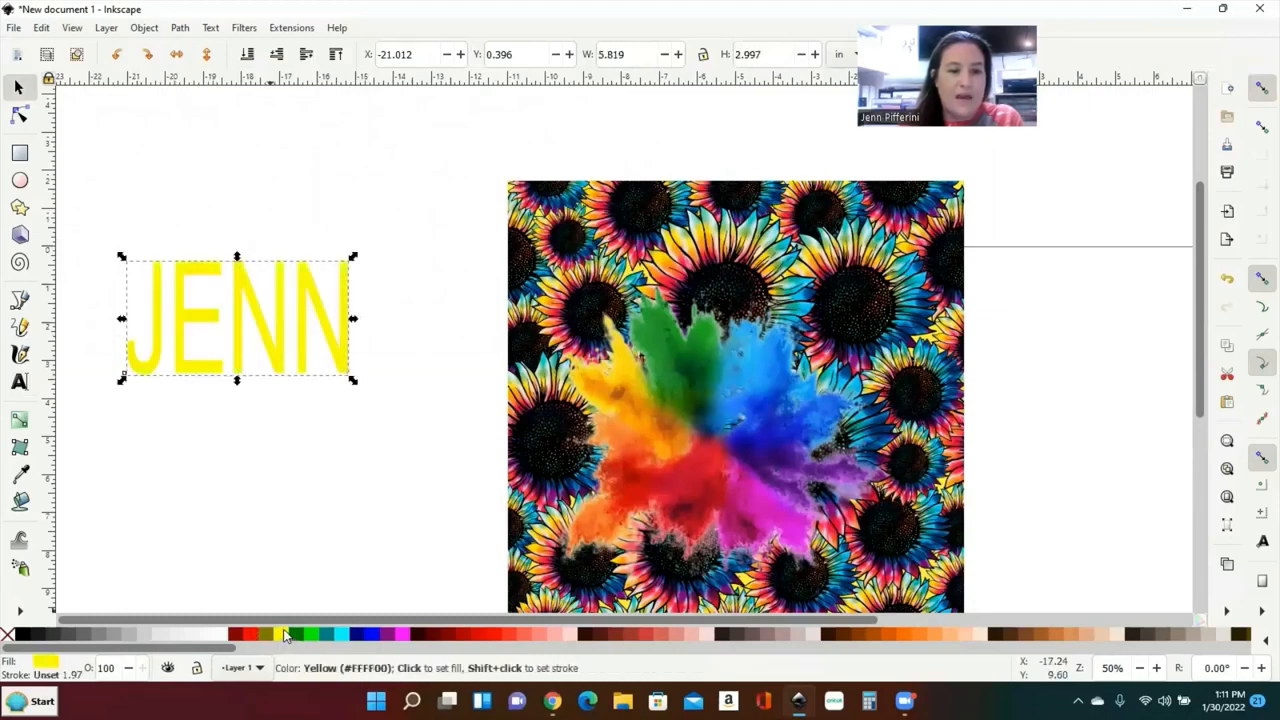
click(116, 56)
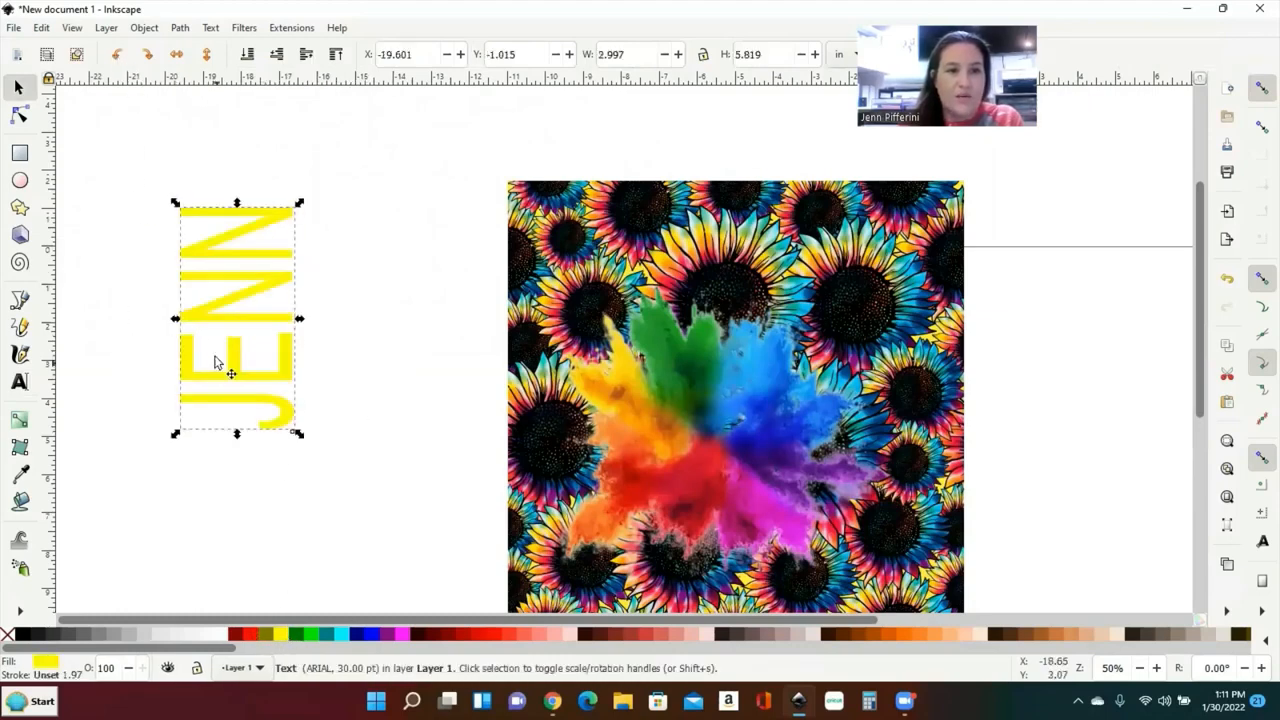
drag(203, 335, 551, 507)
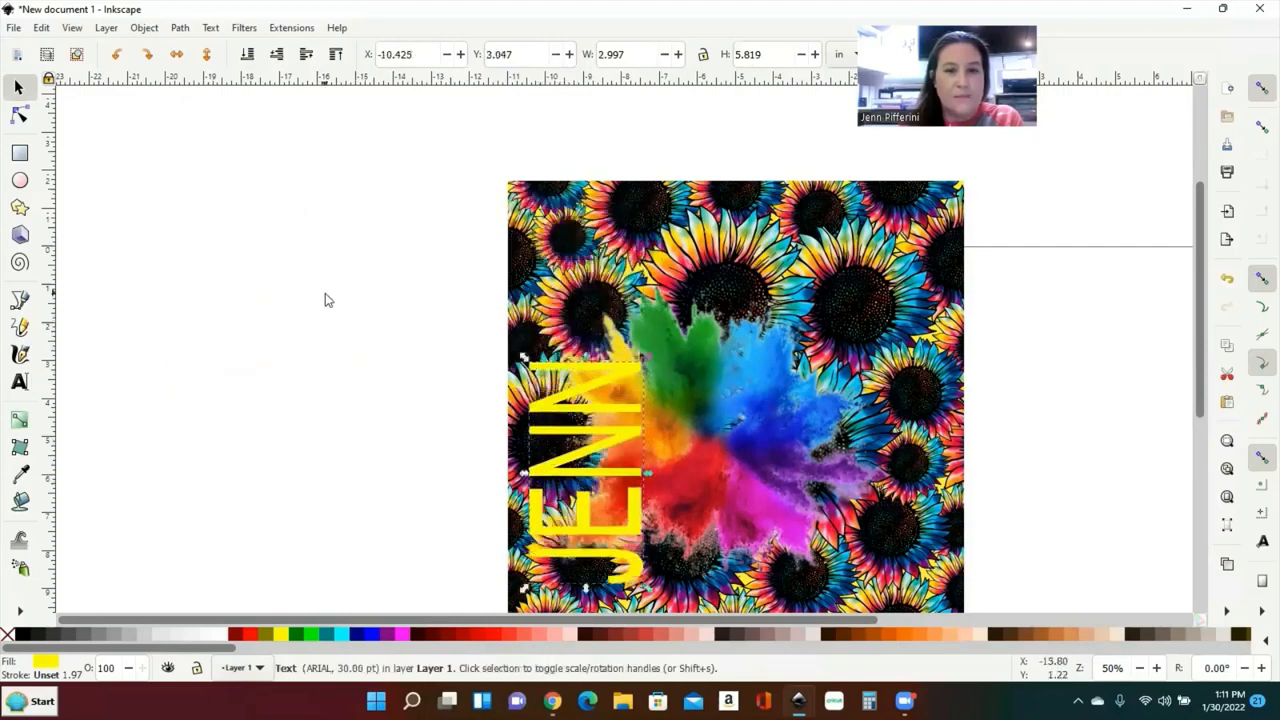
scroll(330, 300, down, 1)
click(152, 56)
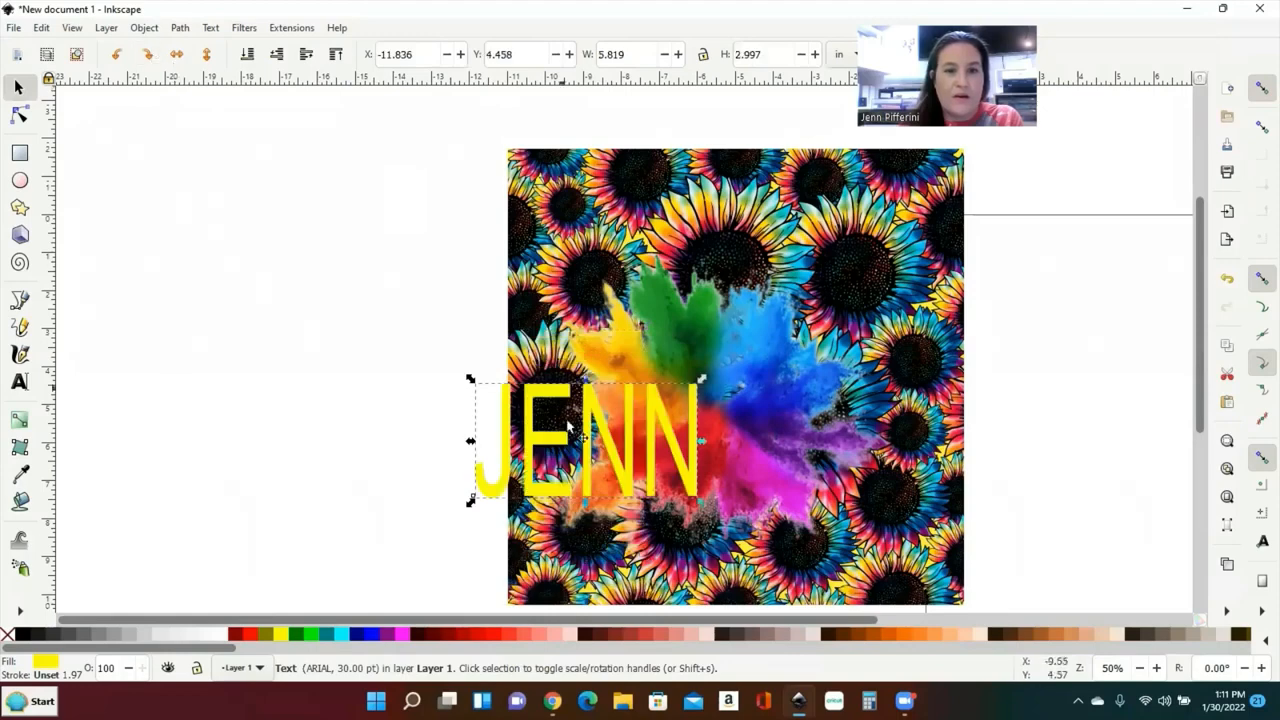
drag(578, 395, 714, 187)
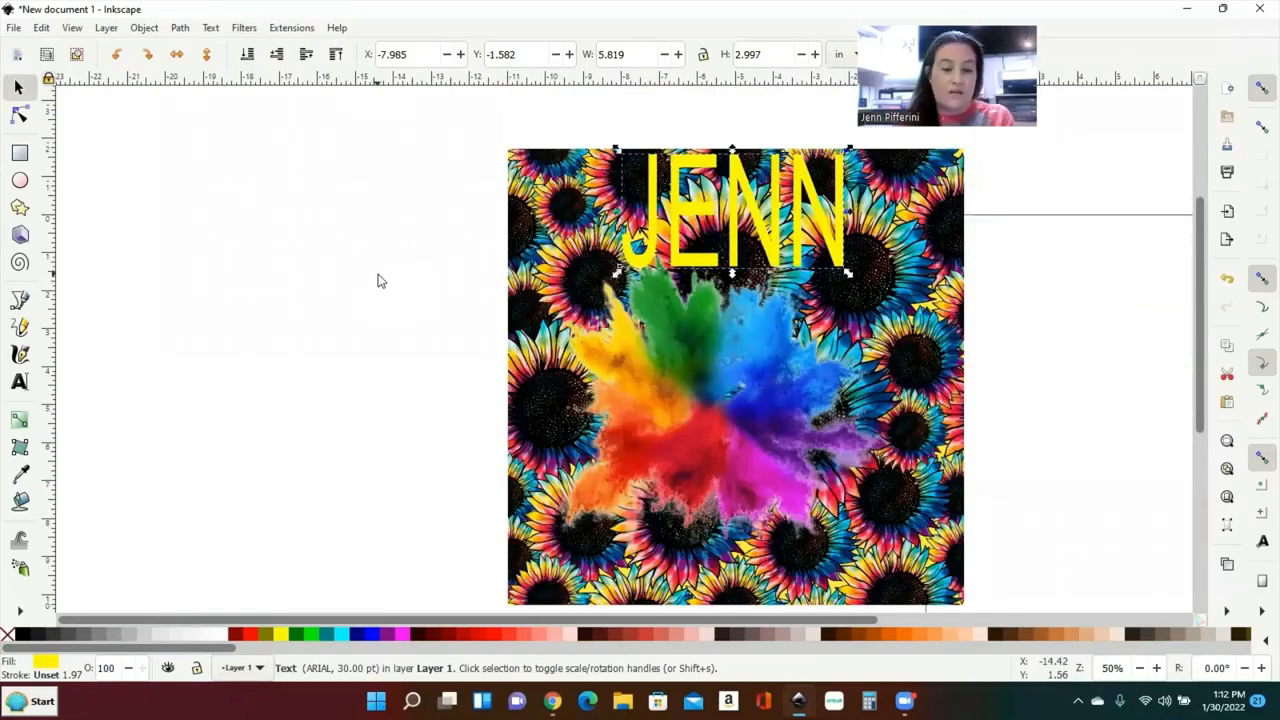
key(ctrl+a)
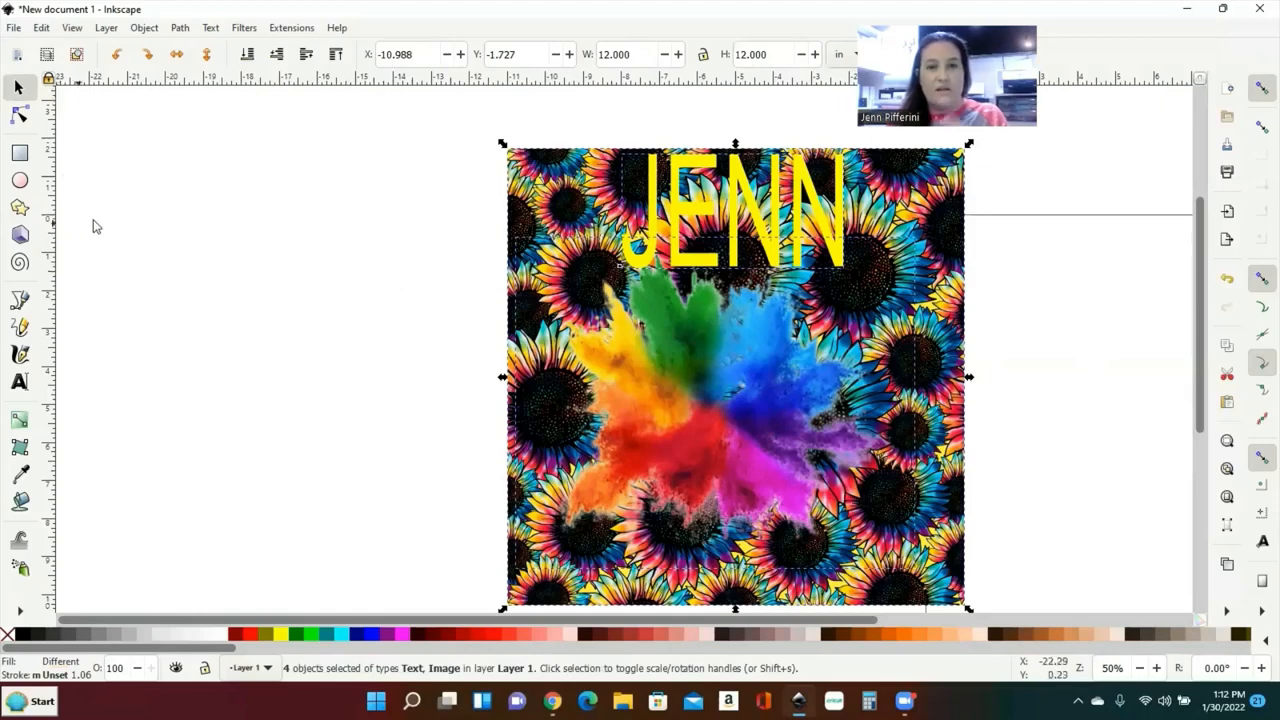
Step: Group the sunflower square, rainbow splash and yellow JENN into one 4-object group and shift it left
drag(163, 140, 253, 490)
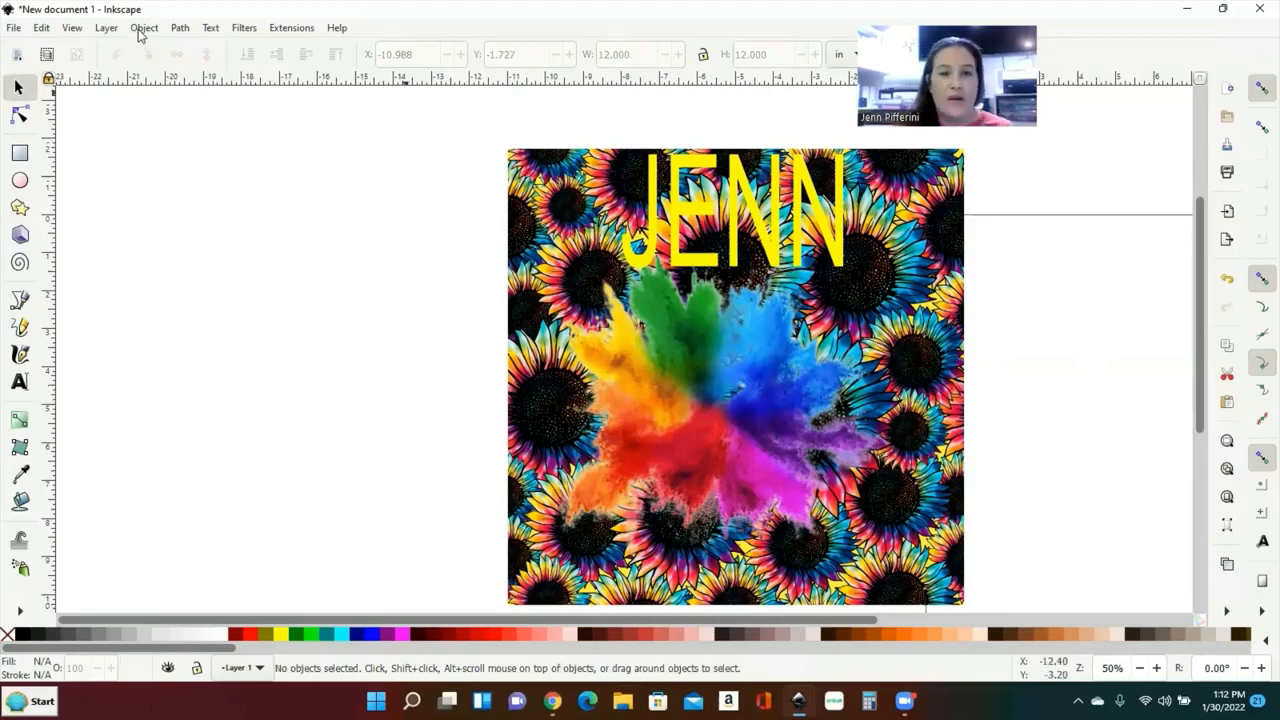
key(ctrl+a)
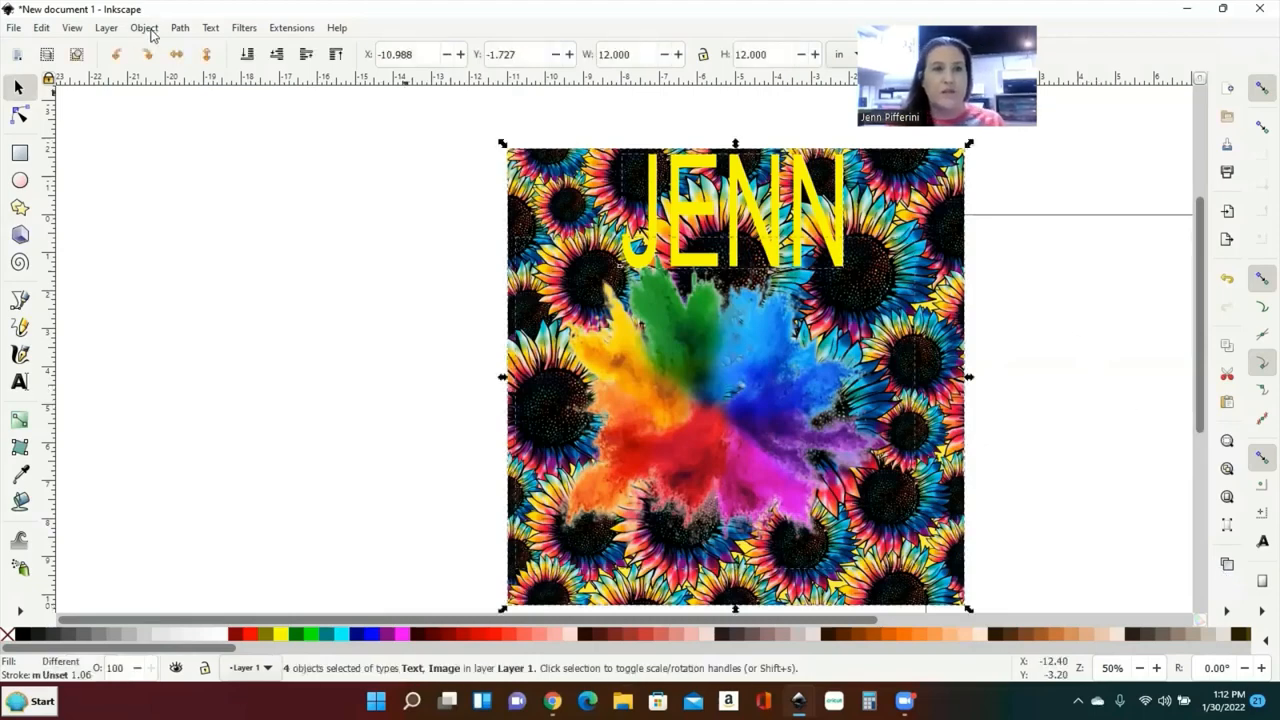
click(144, 27)
click(160, 163)
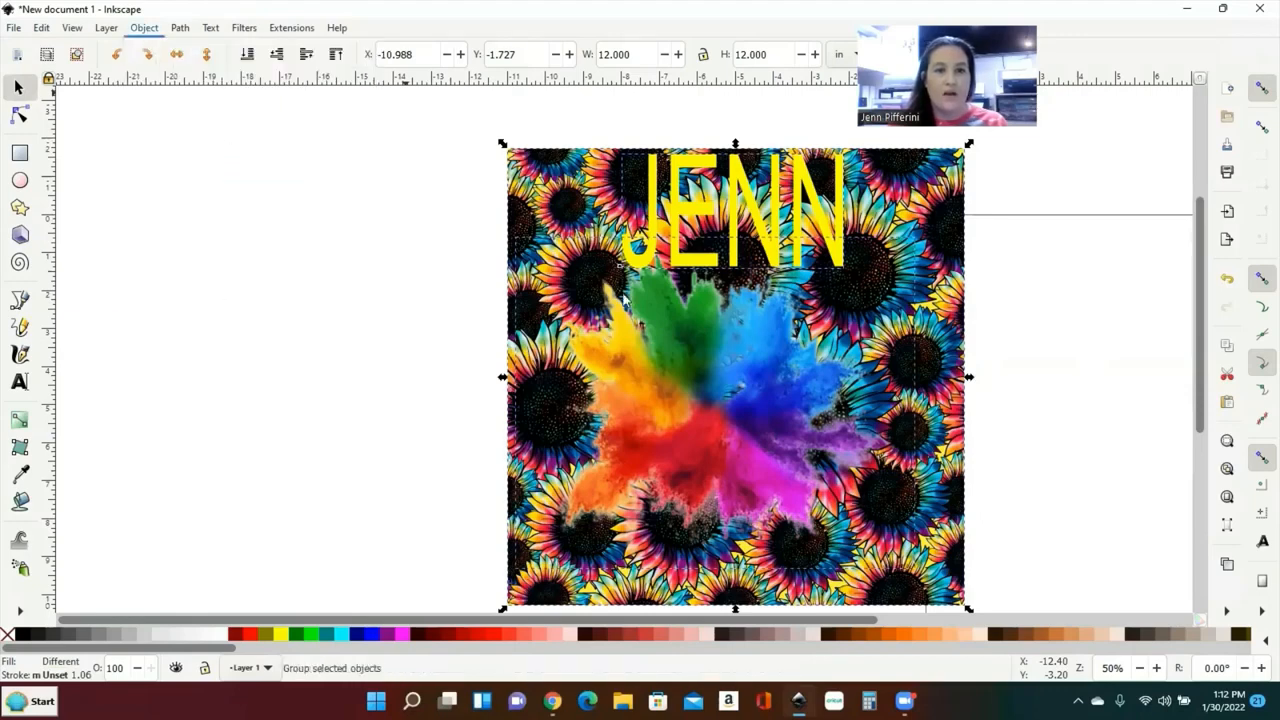
drag(594, 321, 324, 313)
drag(395, 290, 425, 284)
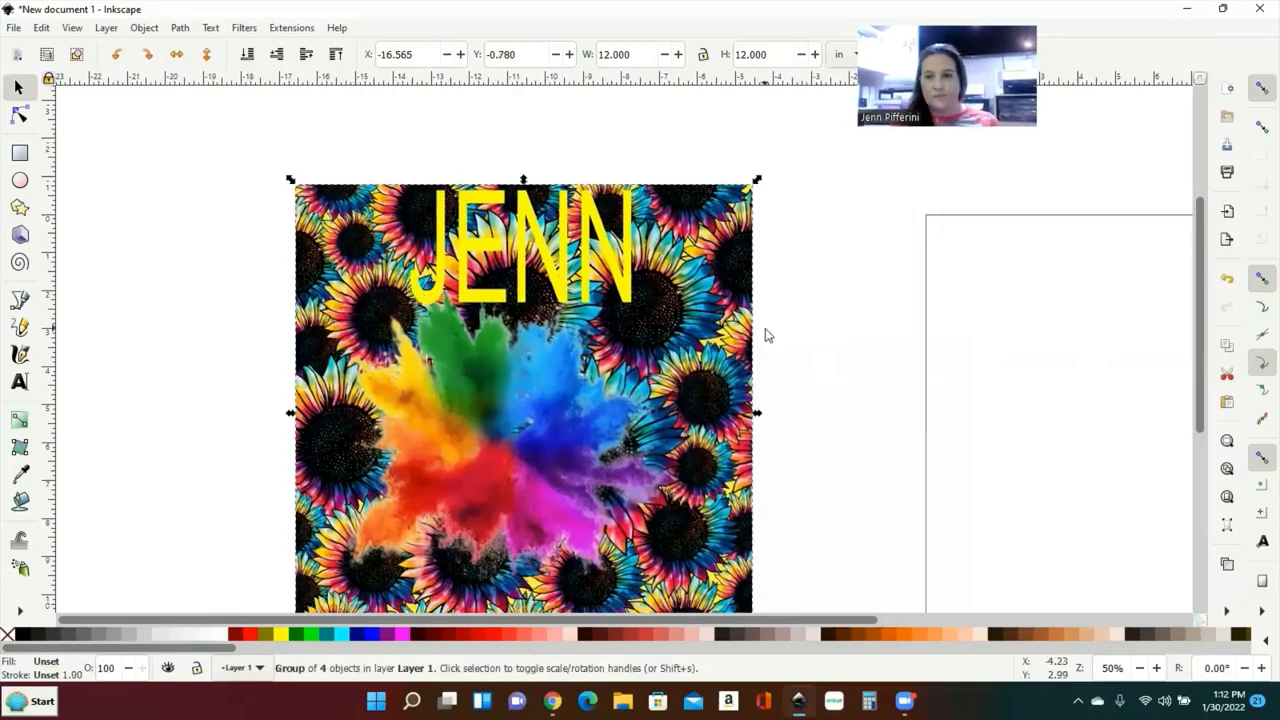
Step: Try rotating the design 90° clockwise, then undo the rotation
key(minus)
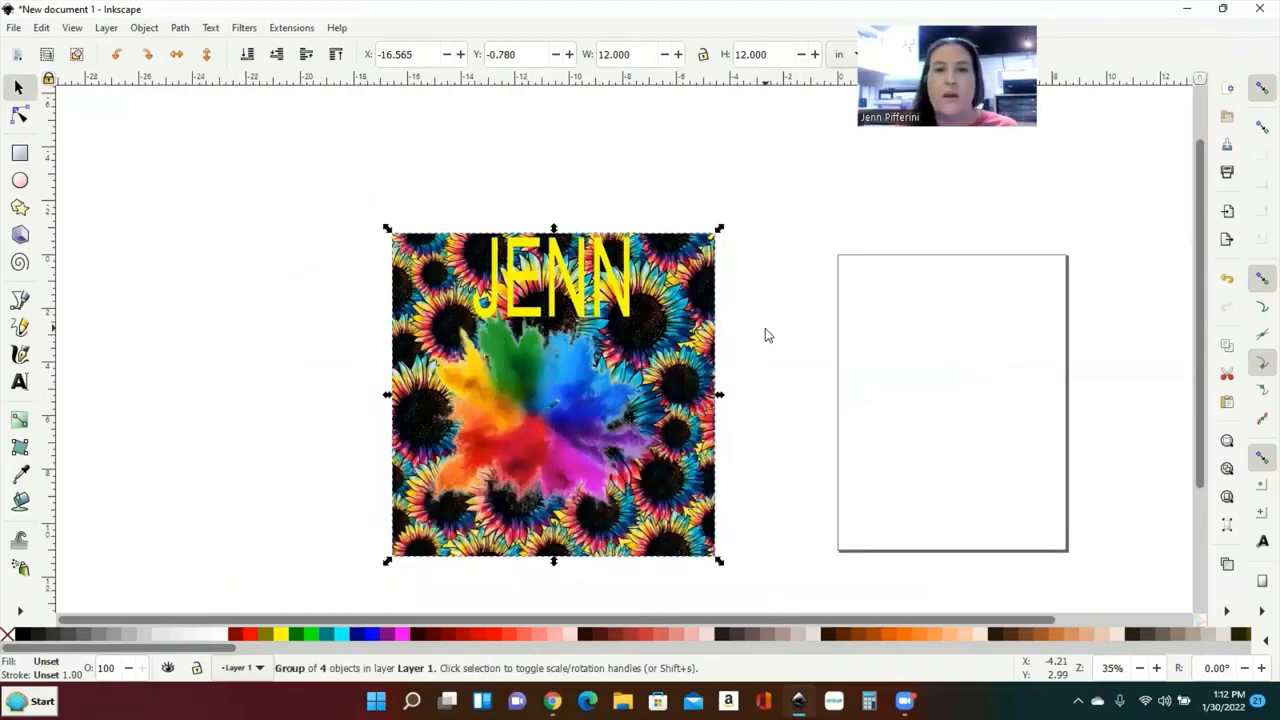
click(622, 272)
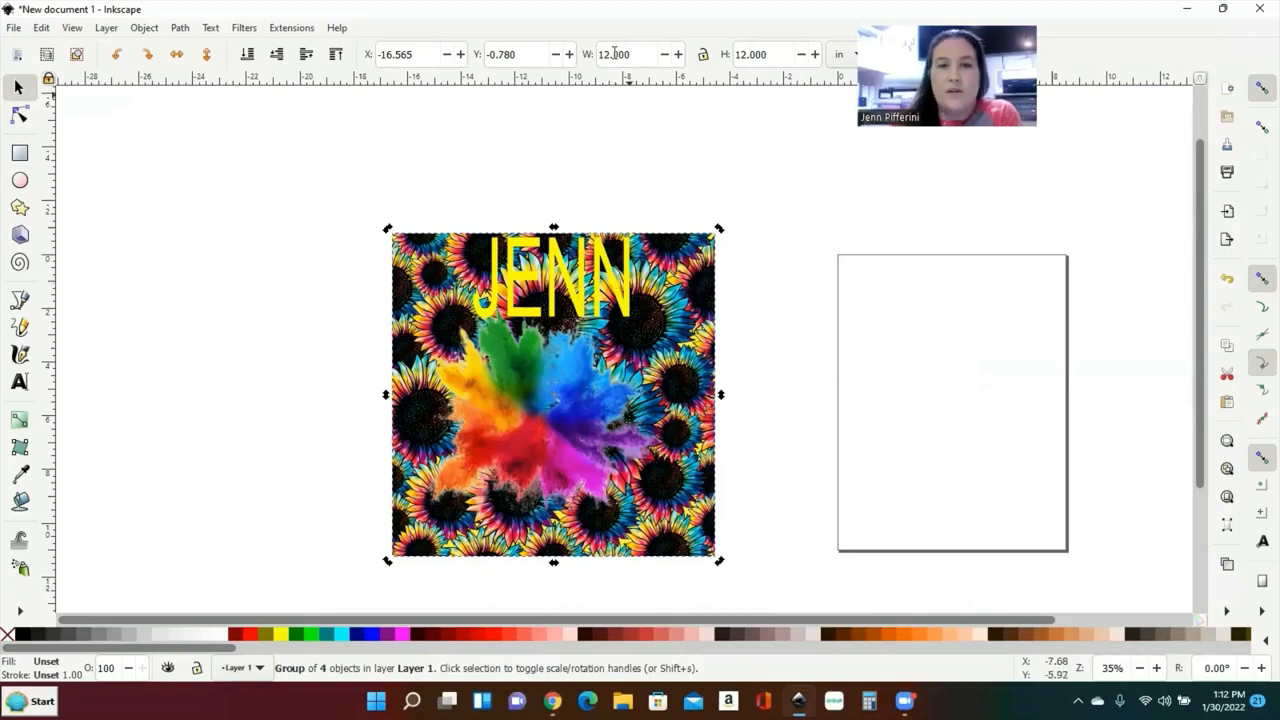
click(148, 56)
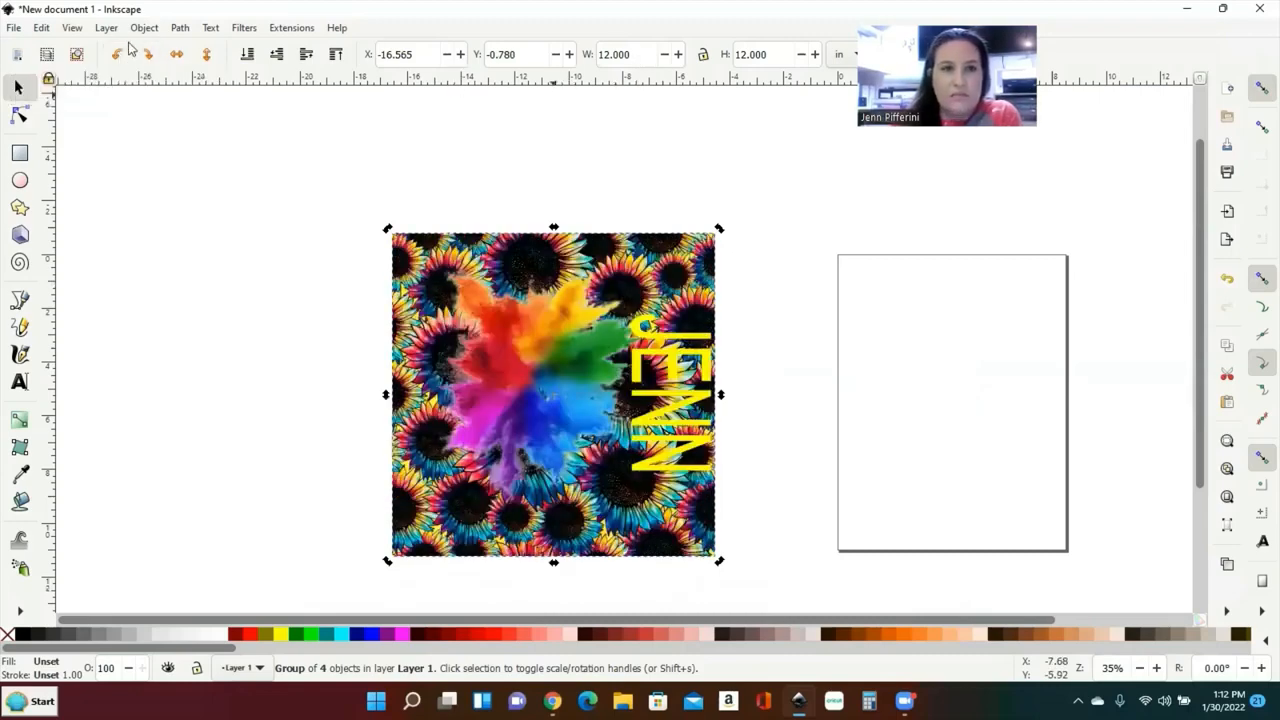
key(ctrl+z)
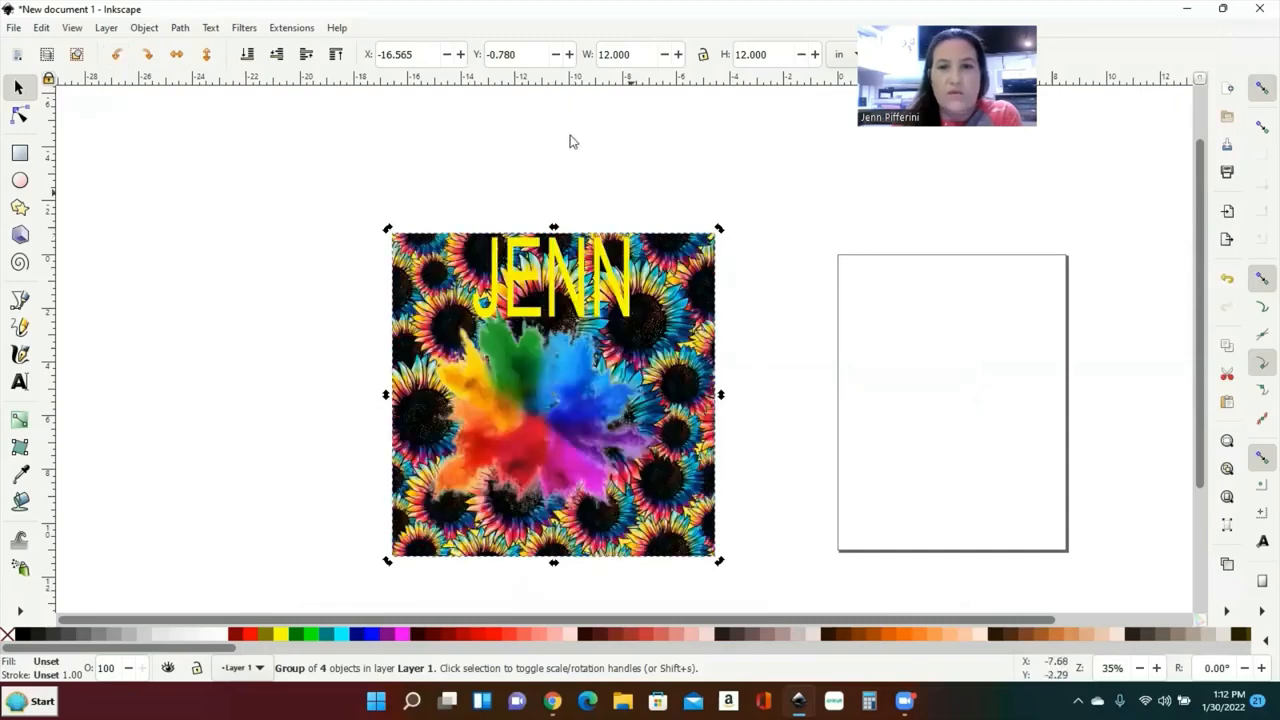
Step: Resize the design group to 8.5 in wide by 11 in high
drag(640, 55, 591, 52)
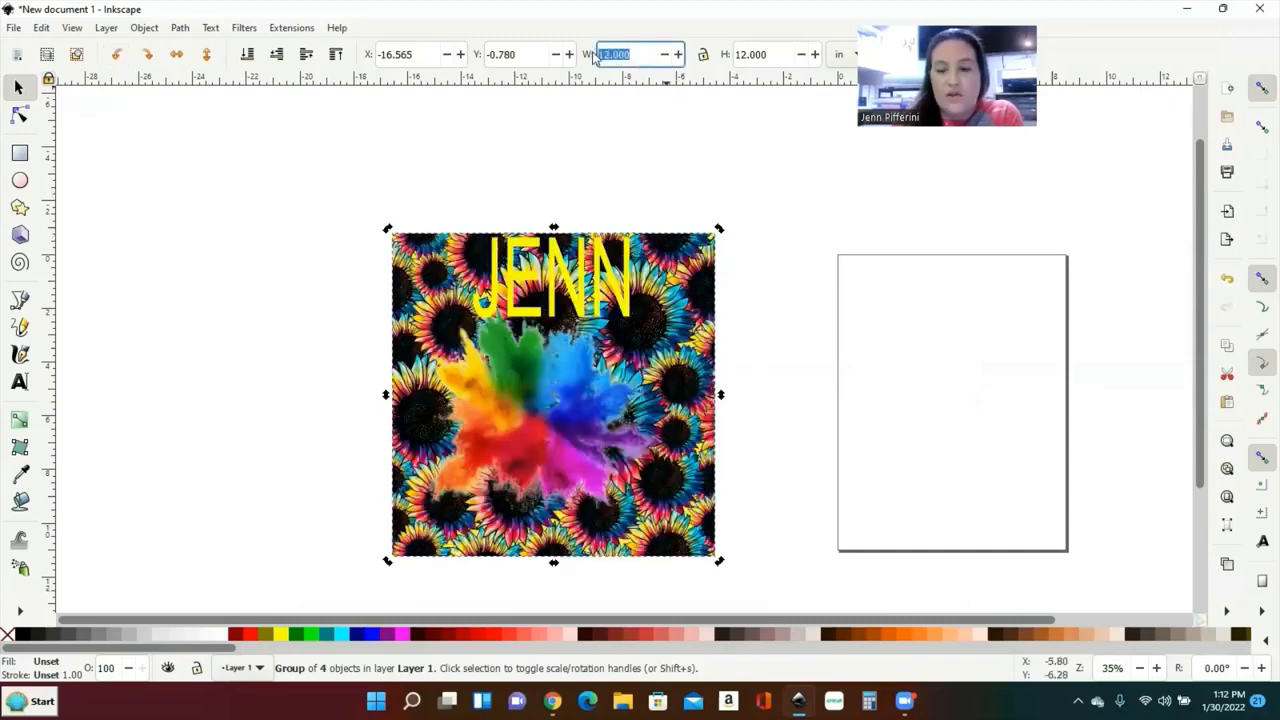
text(8.5)
key(Return)
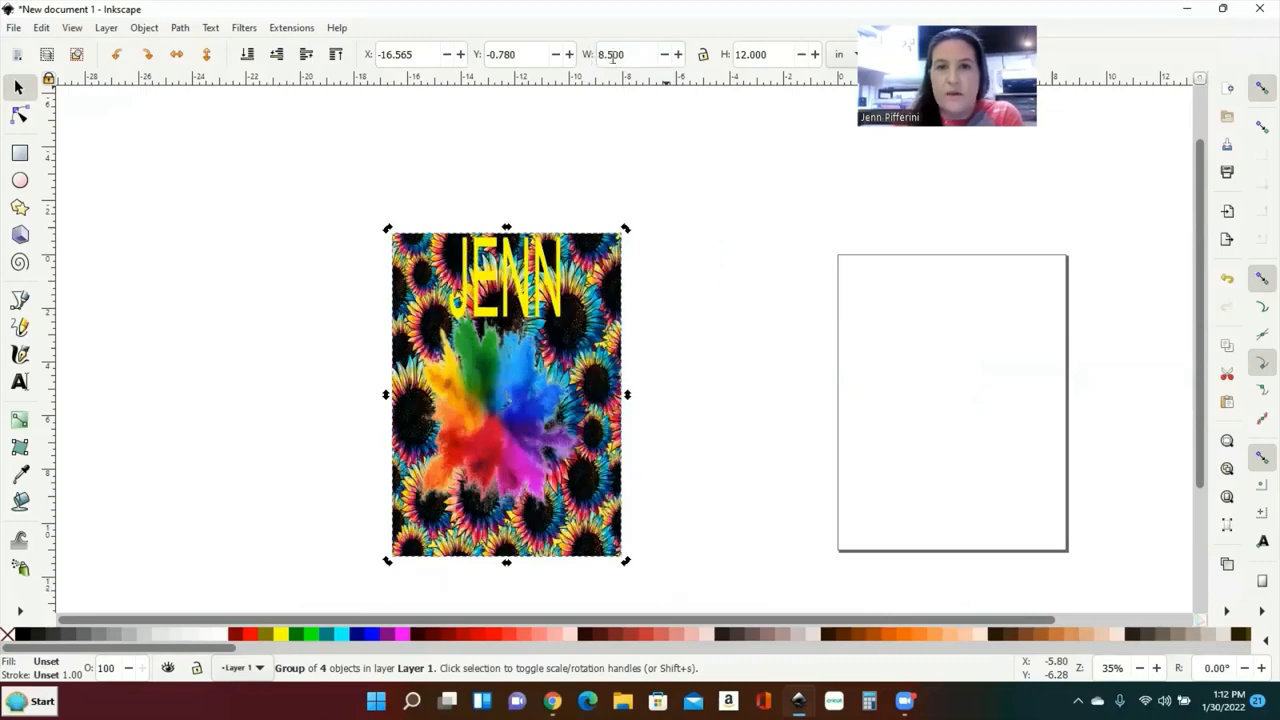
drag(784, 60, 686, 48)
text(1)
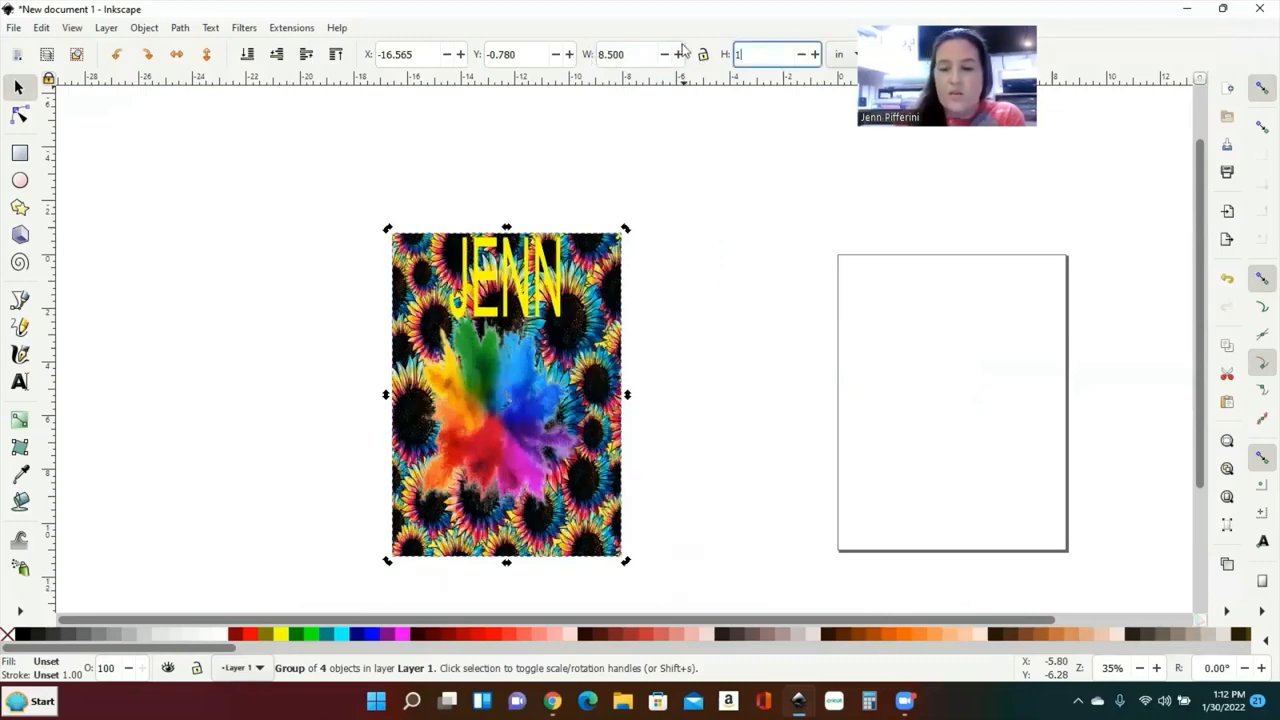
key(Return)
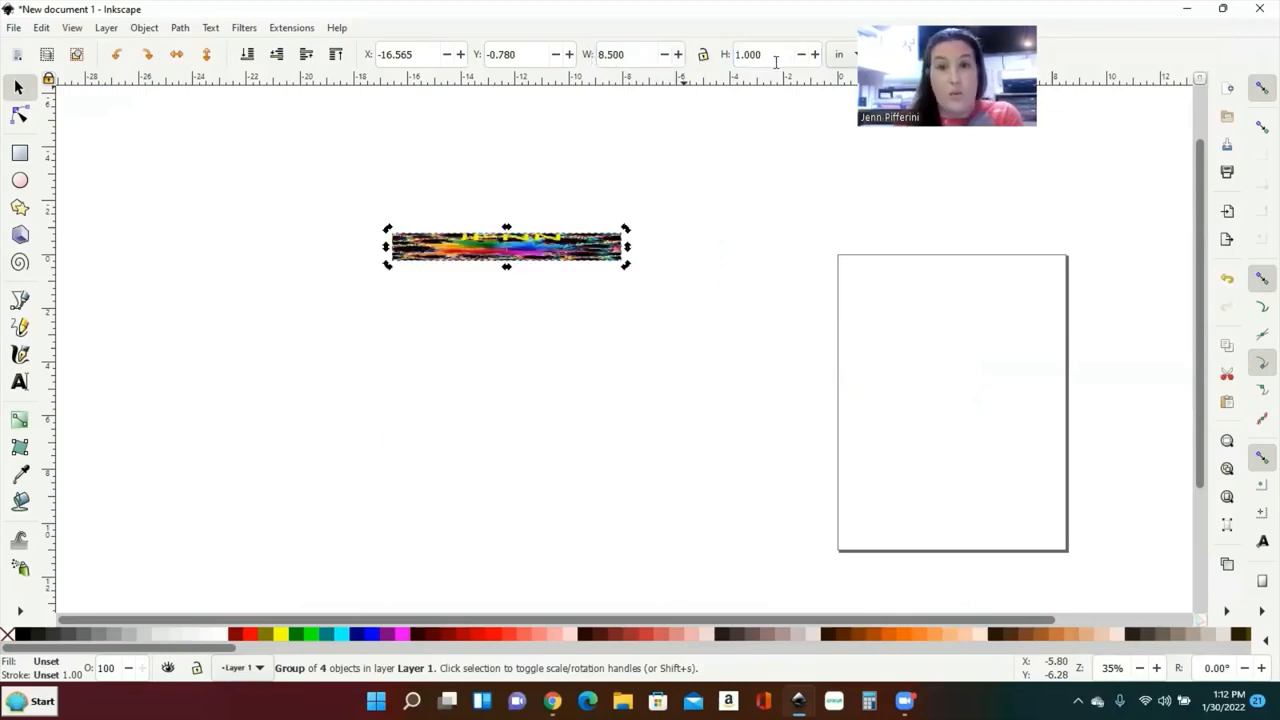
drag(775, 62, 714, 64)
text(11)
key(Return)
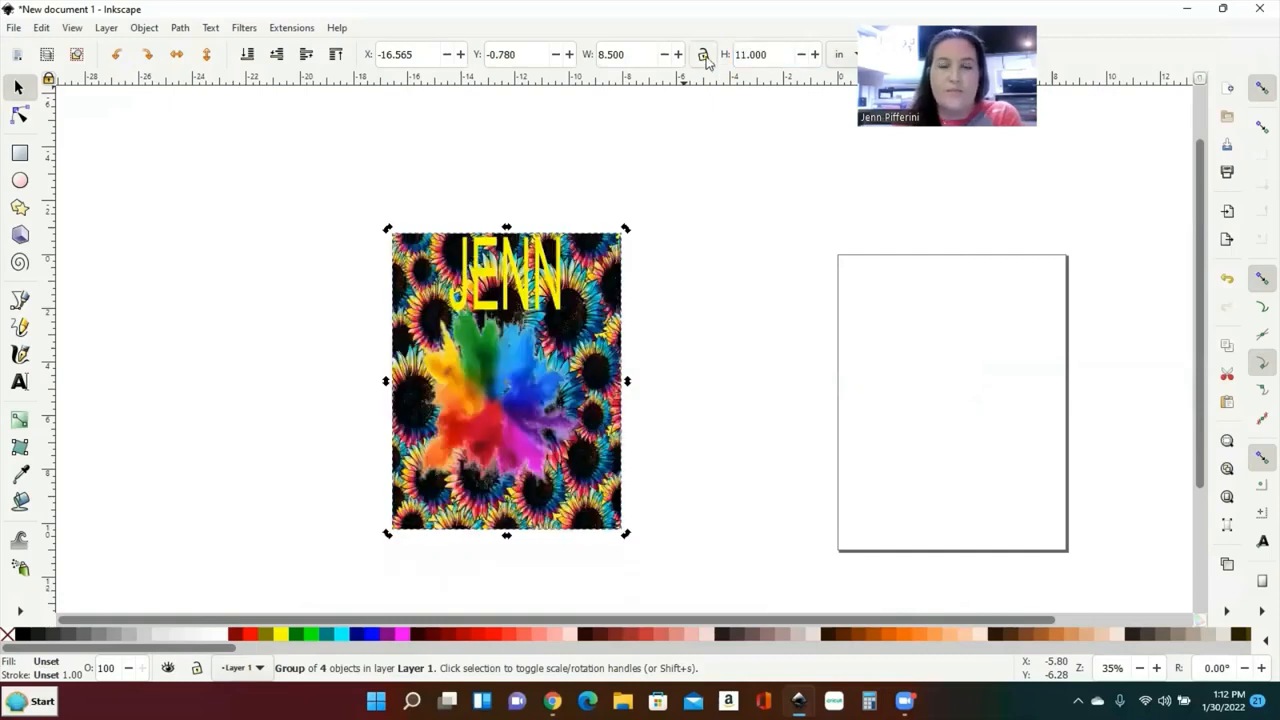
Step: Move the resized design onto the letter page and line it up with the page
drag(466, 336, 926, 376)
scroll(891, 387, right, 4)
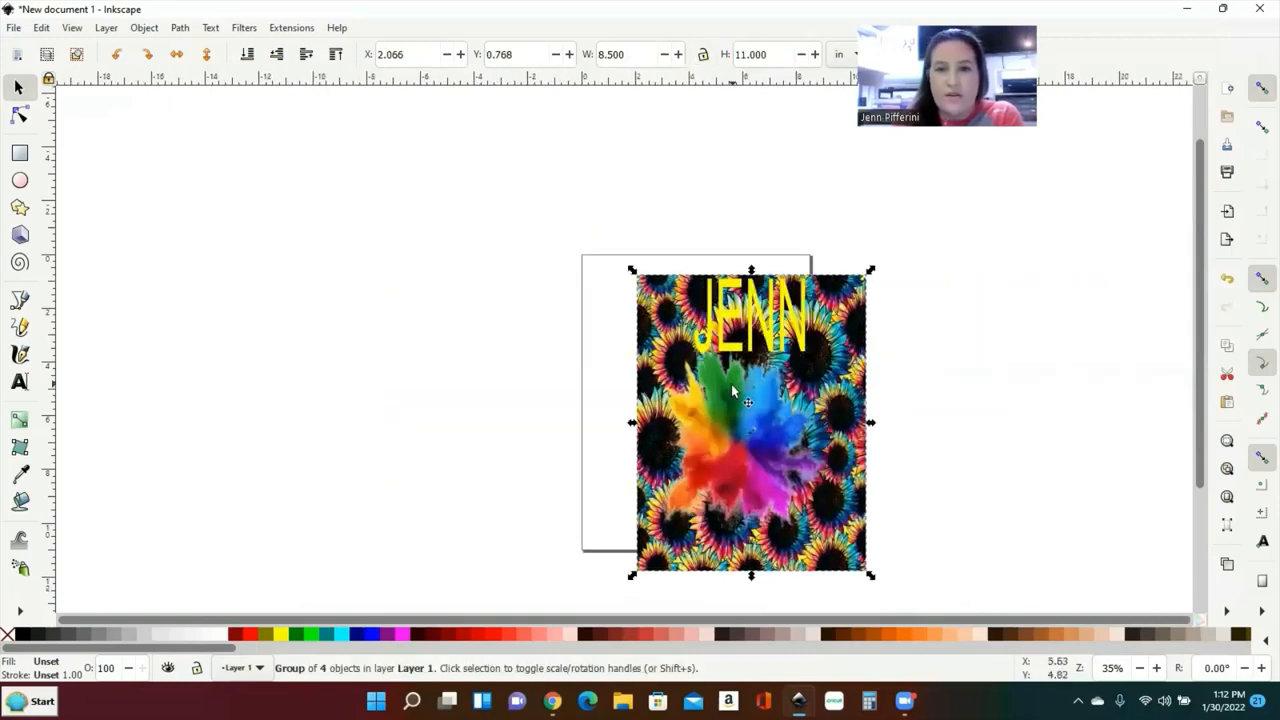
drag(732, 386, 677, 367)
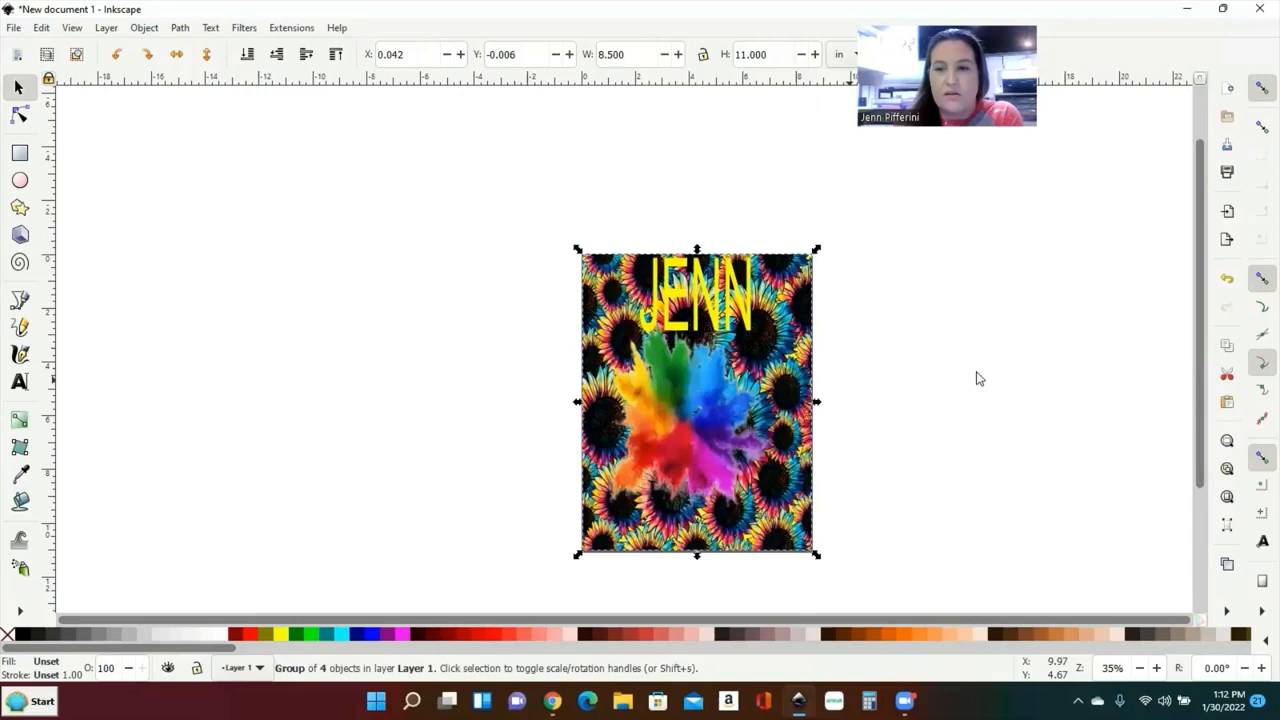
Step: Enable snapping to the page border and snap the design to the page corner at 0, 0
click(1260, 582)
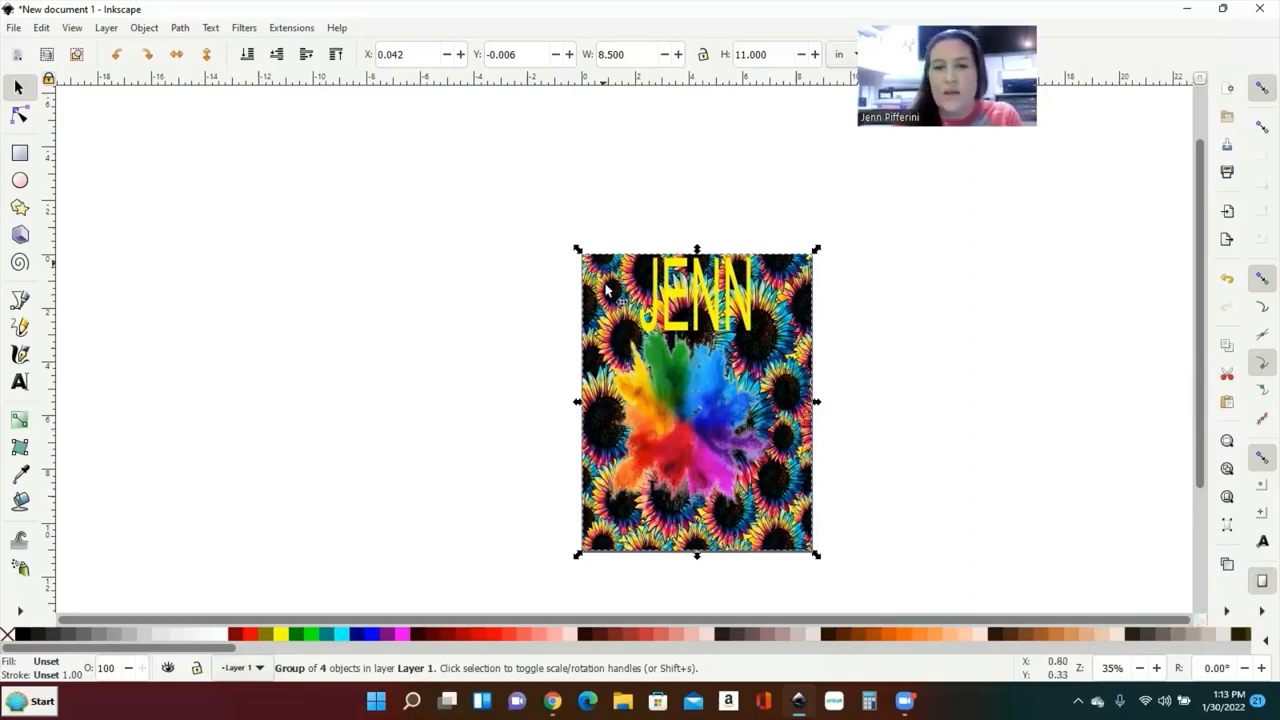
mouse_move(628, 343)
mouse_down()
mouse_move(650, 343)
mouse_move(628, 343)
mouse_up()
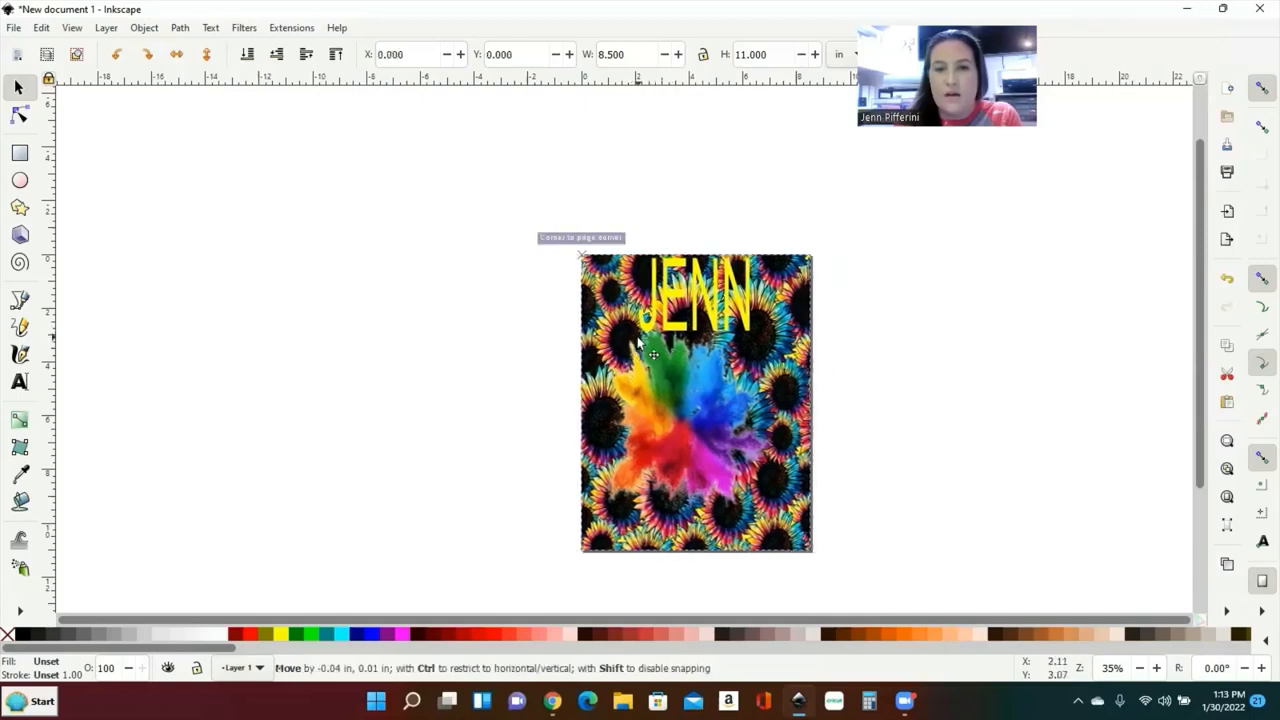
click(975, 252)
scroll(969, 253, down, 1)
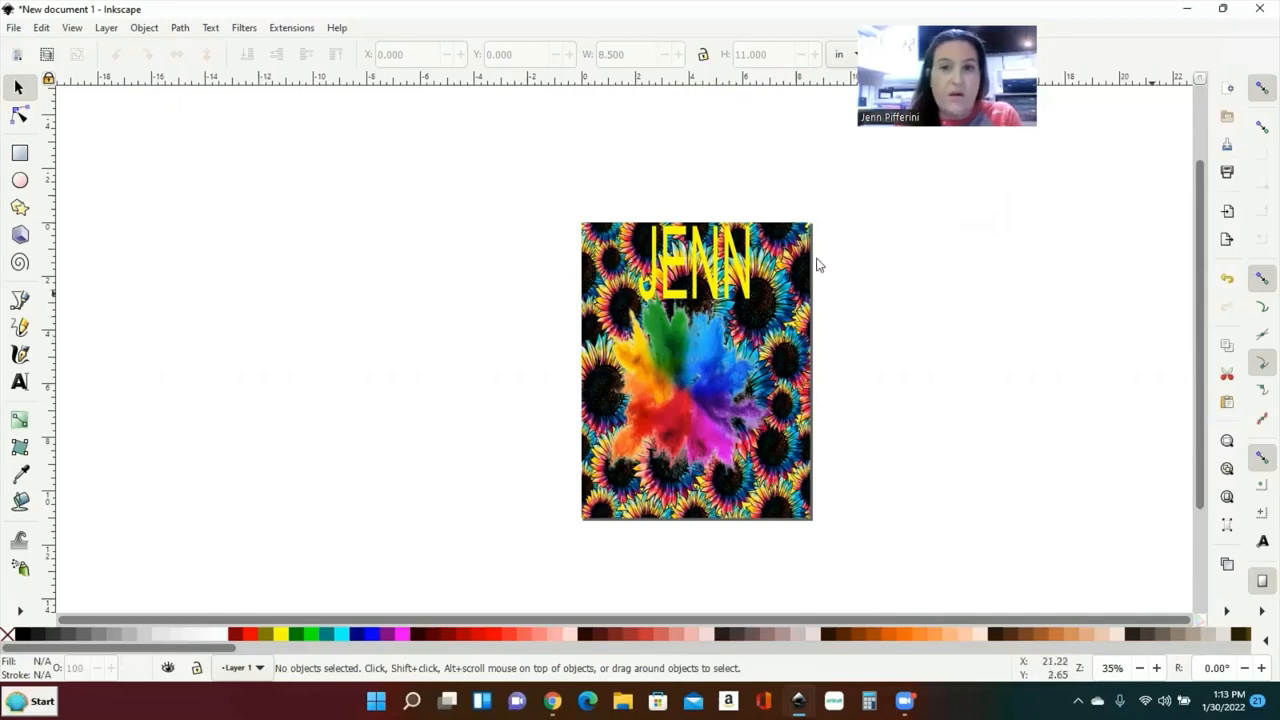
Step: Choose the Blurs > Clean Edges filter for the selected design group
click(635, 283)
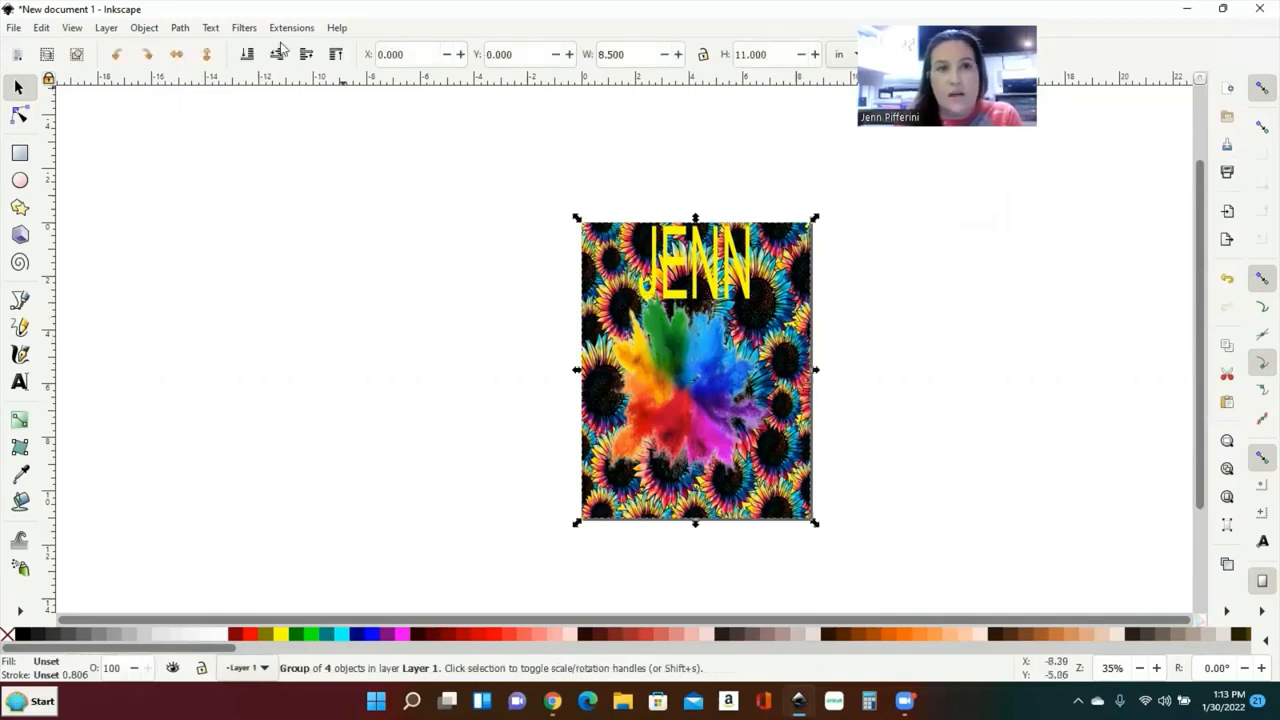
click(243, 28)
mouse_move(365, 74)
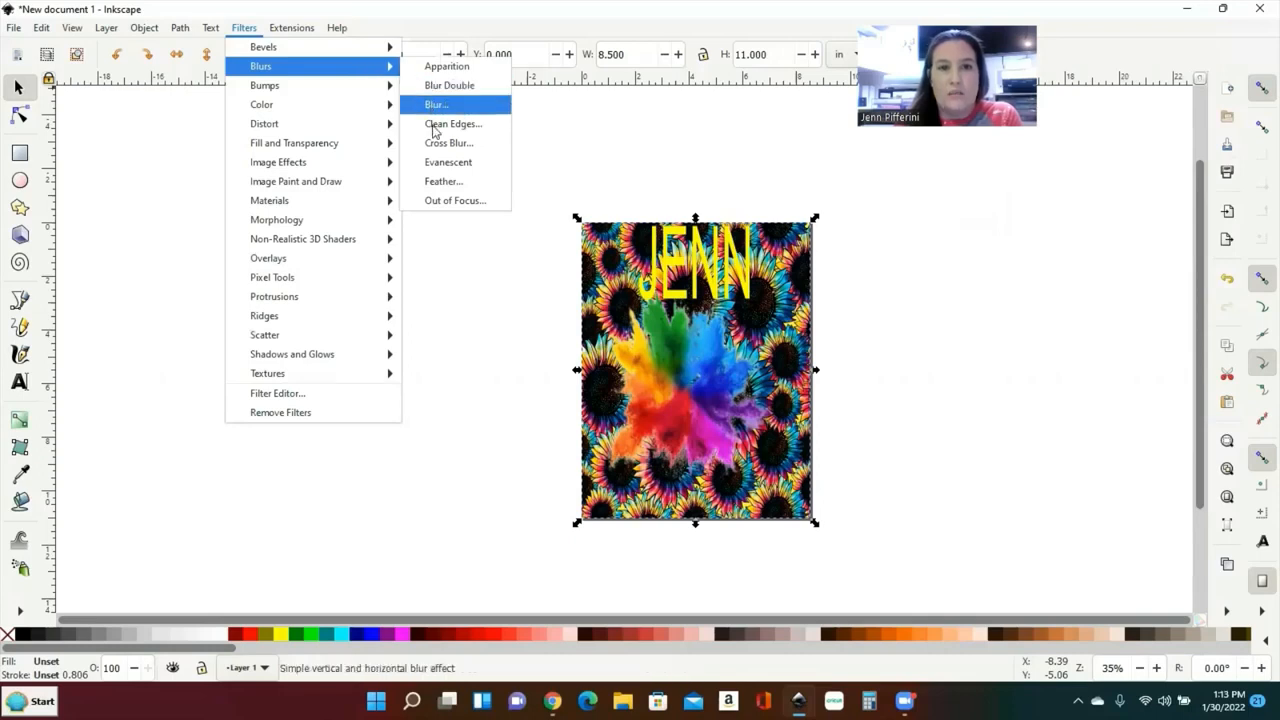
click(434, 125)
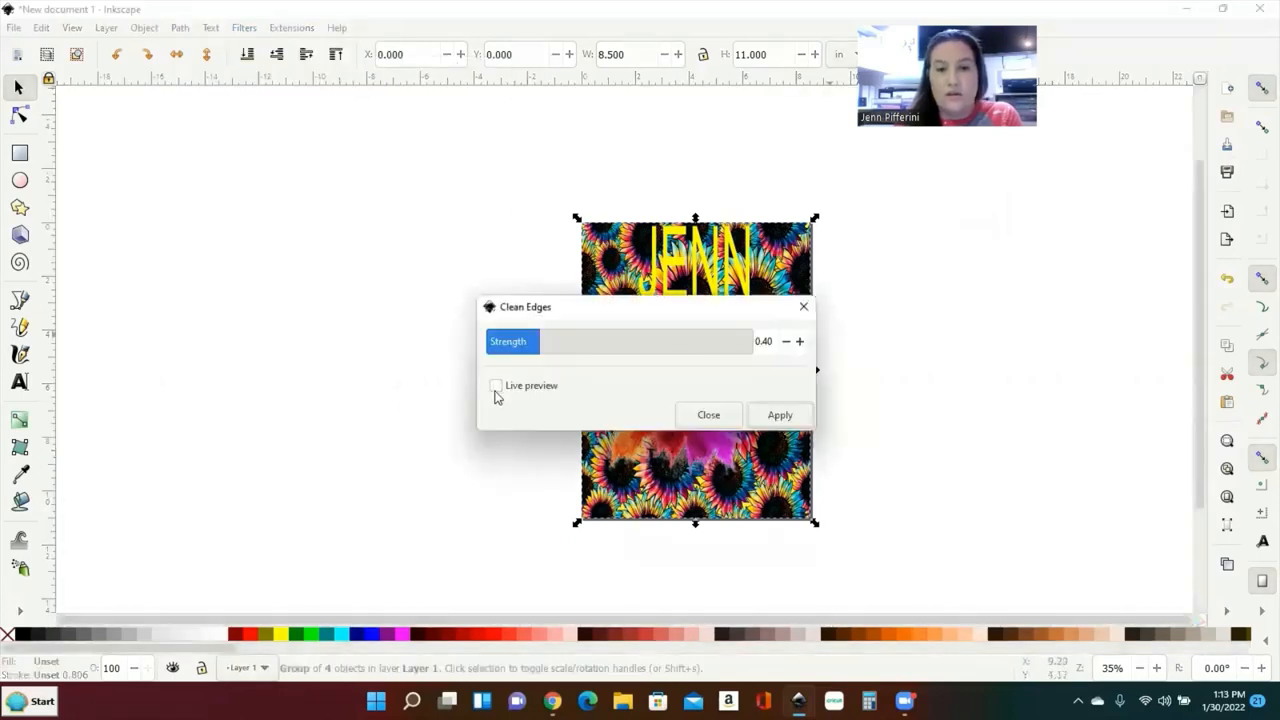
Step: Toggle the Clean Edges live preview on and off, then close the dialog without applying it
click(496, 388)
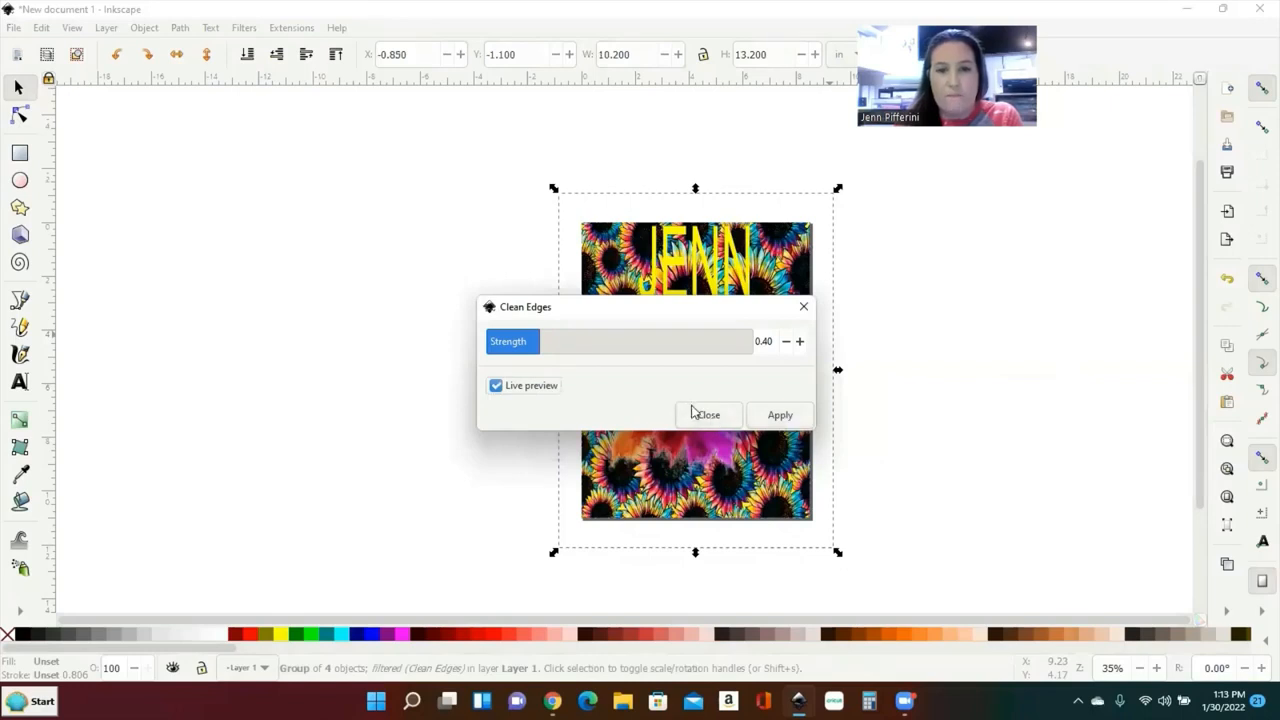
click(496, 387)
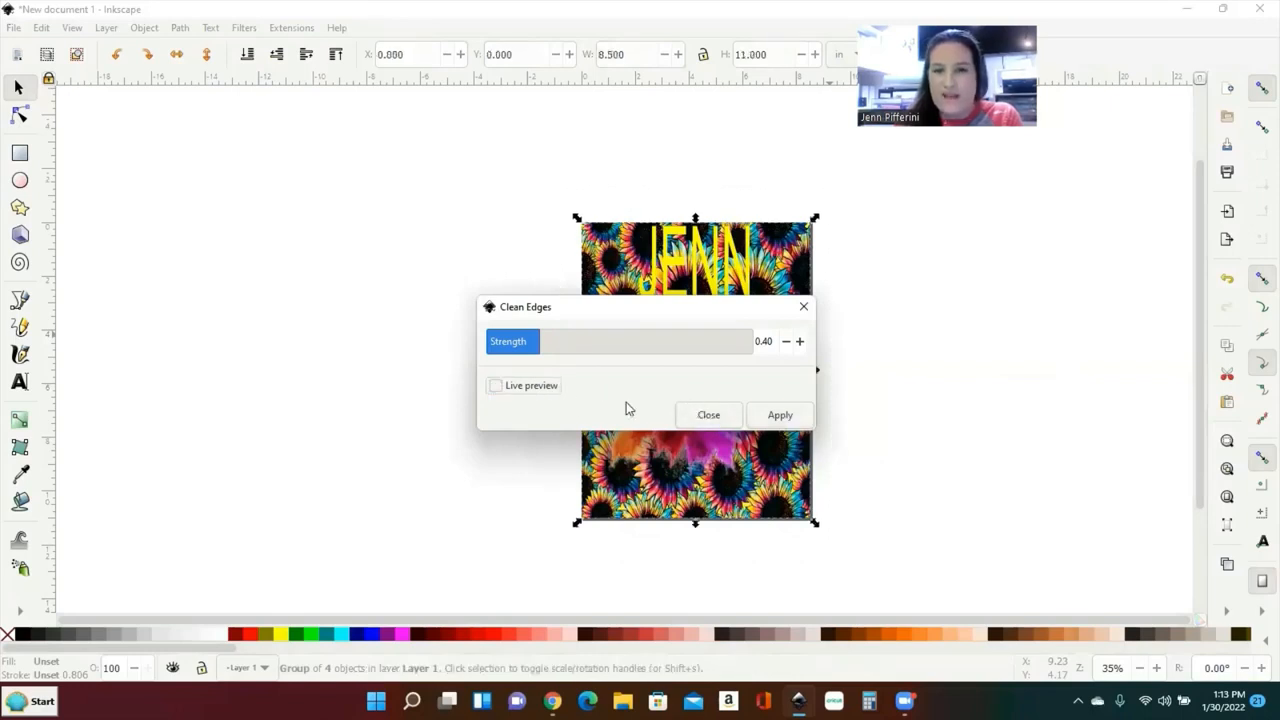
click(708, 415)
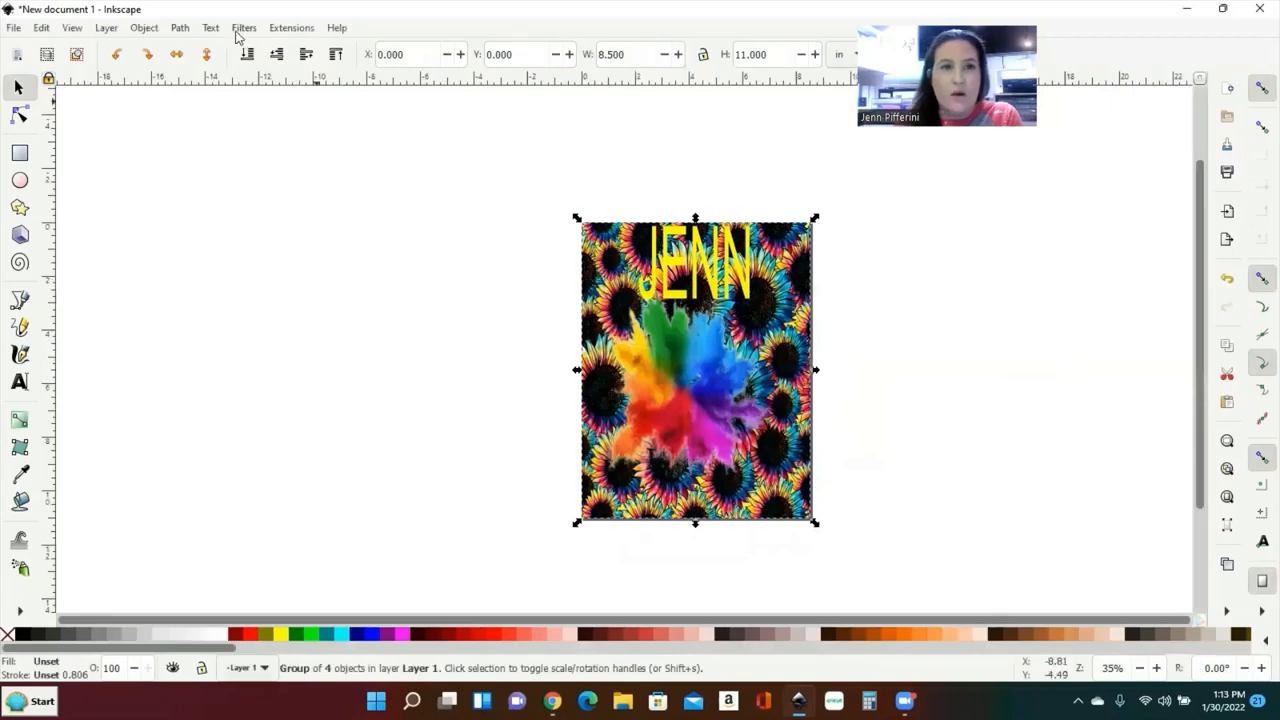
Step: Apply the Distort > Swirl filter to the design, then undo it
click(243, 28)
mouse_move(272, 131)
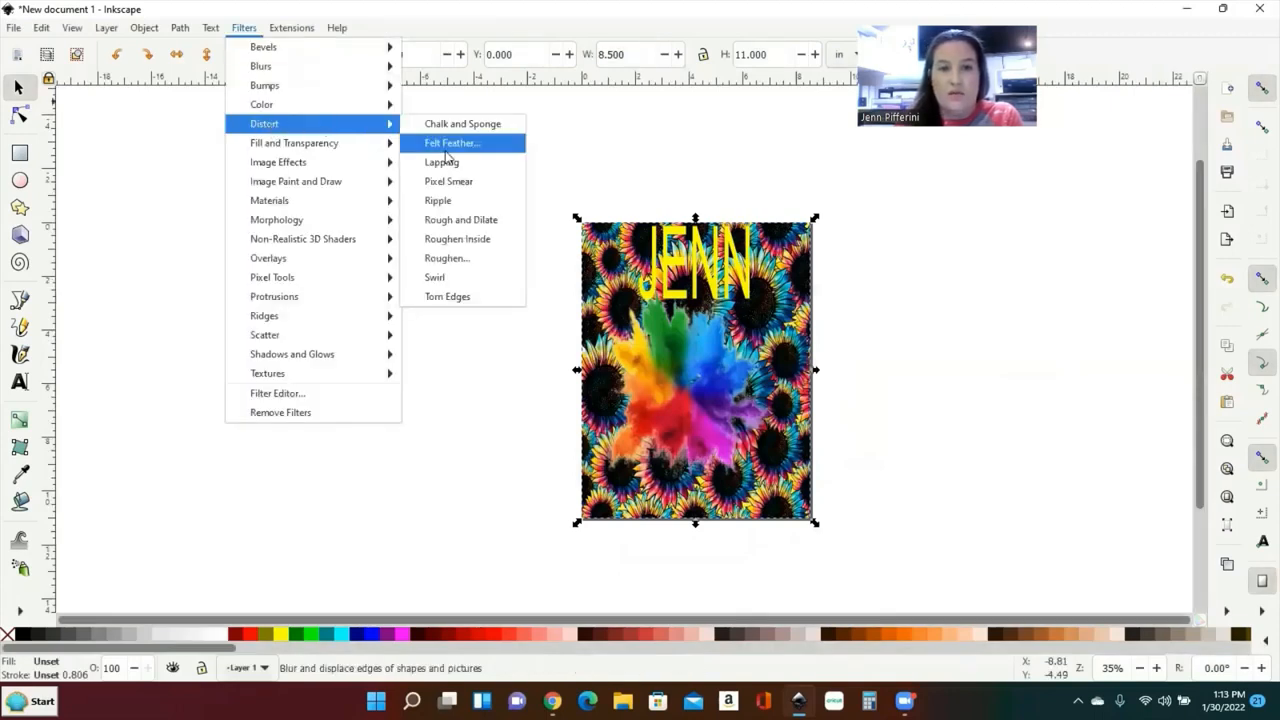
click(450, 280)
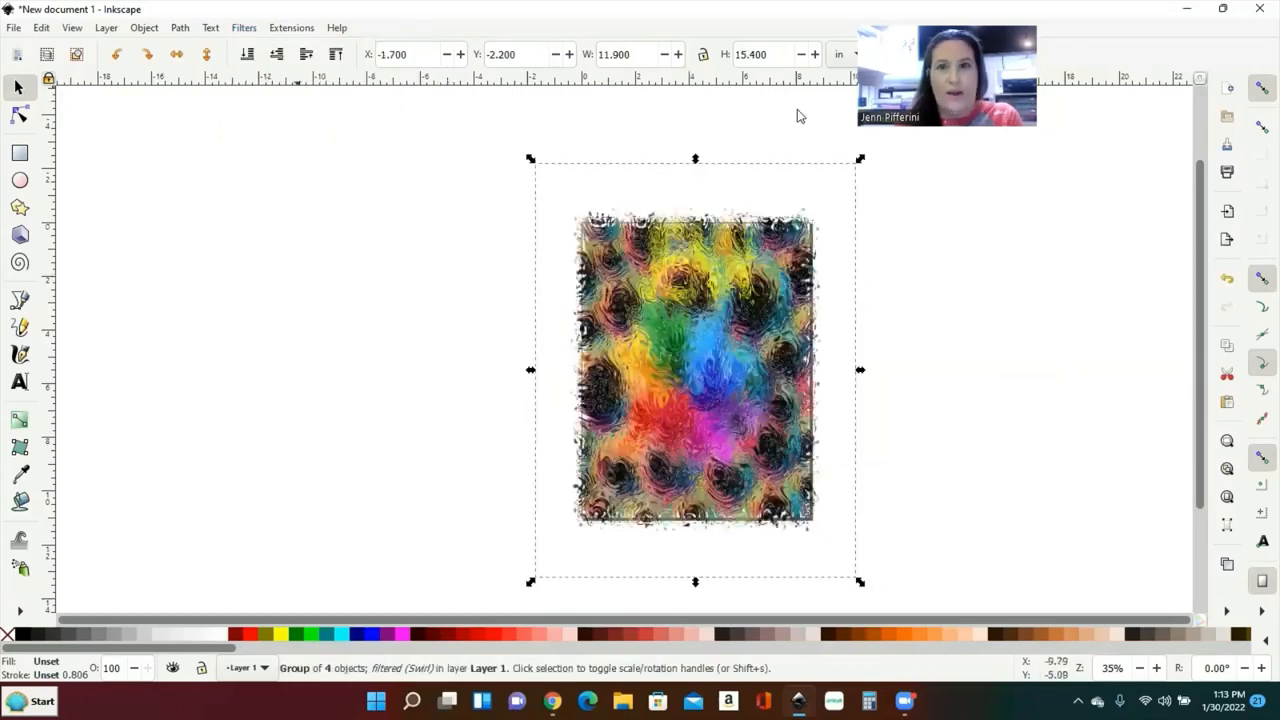
click(1226, 278)
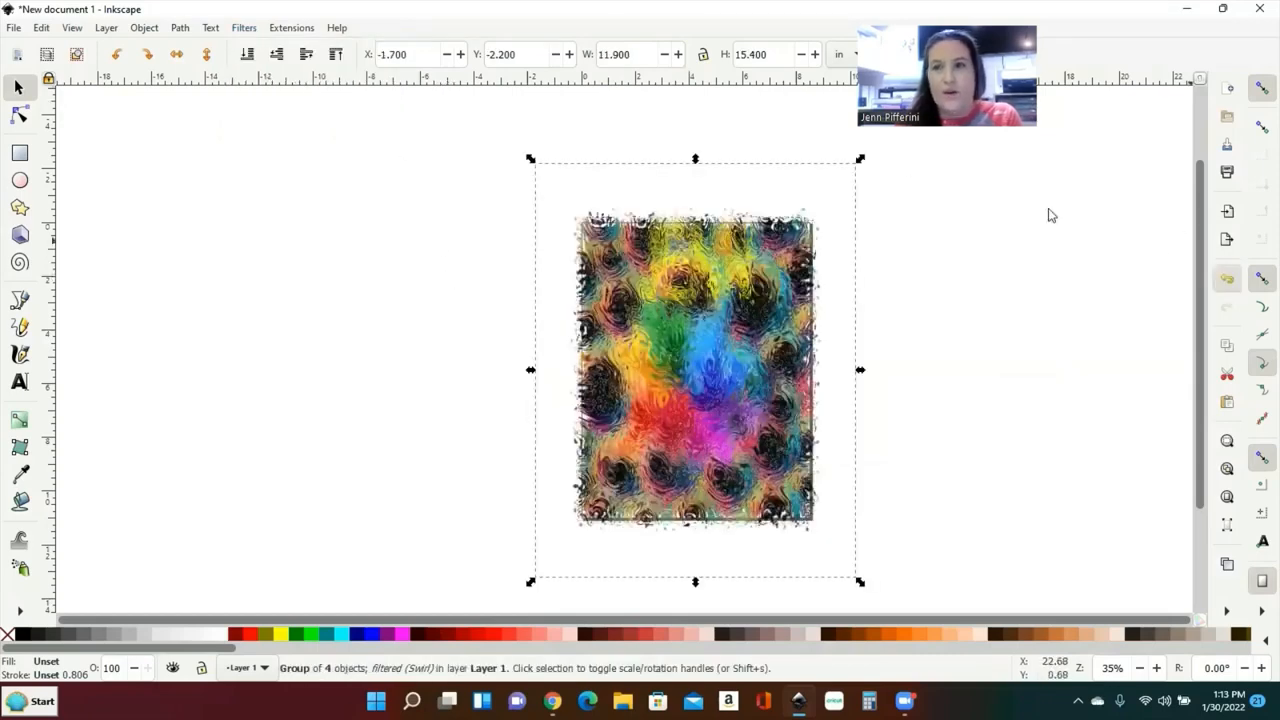
Step: Apply the Distort > Torn Edges filter to roughen the design's borders
click(250, 30)
mouse_move(323, 123)
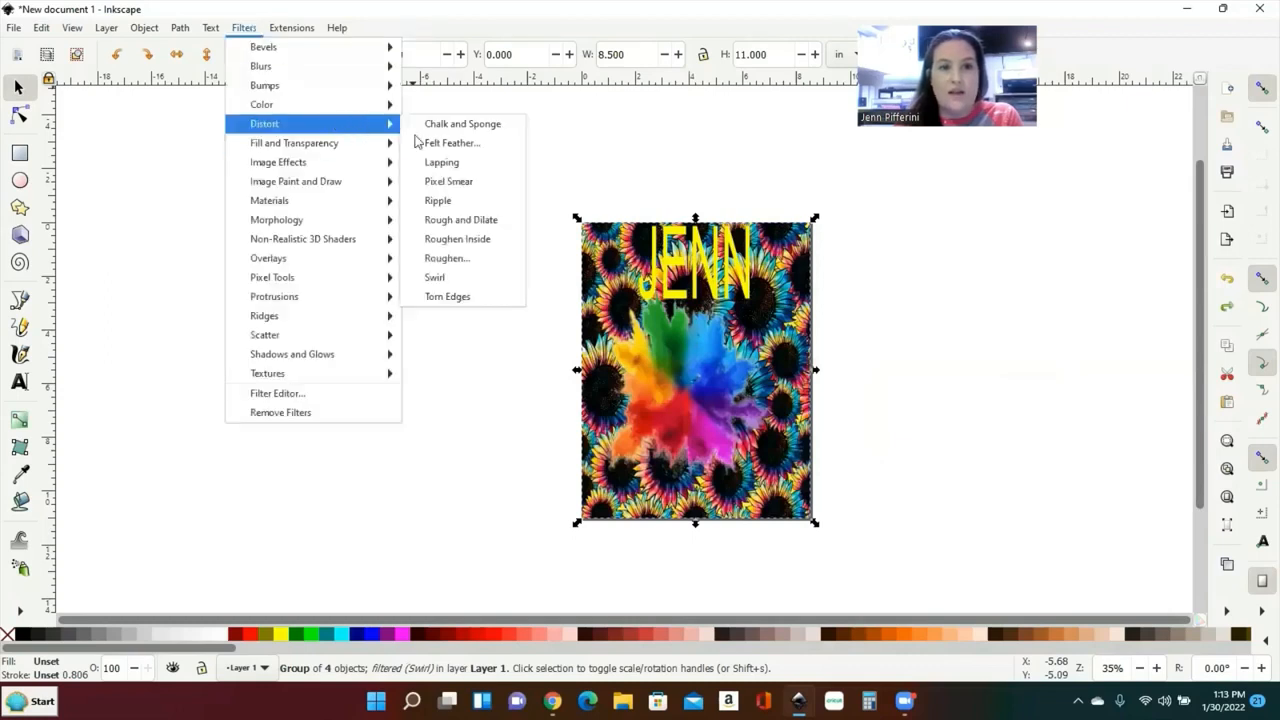
click(460, 296)
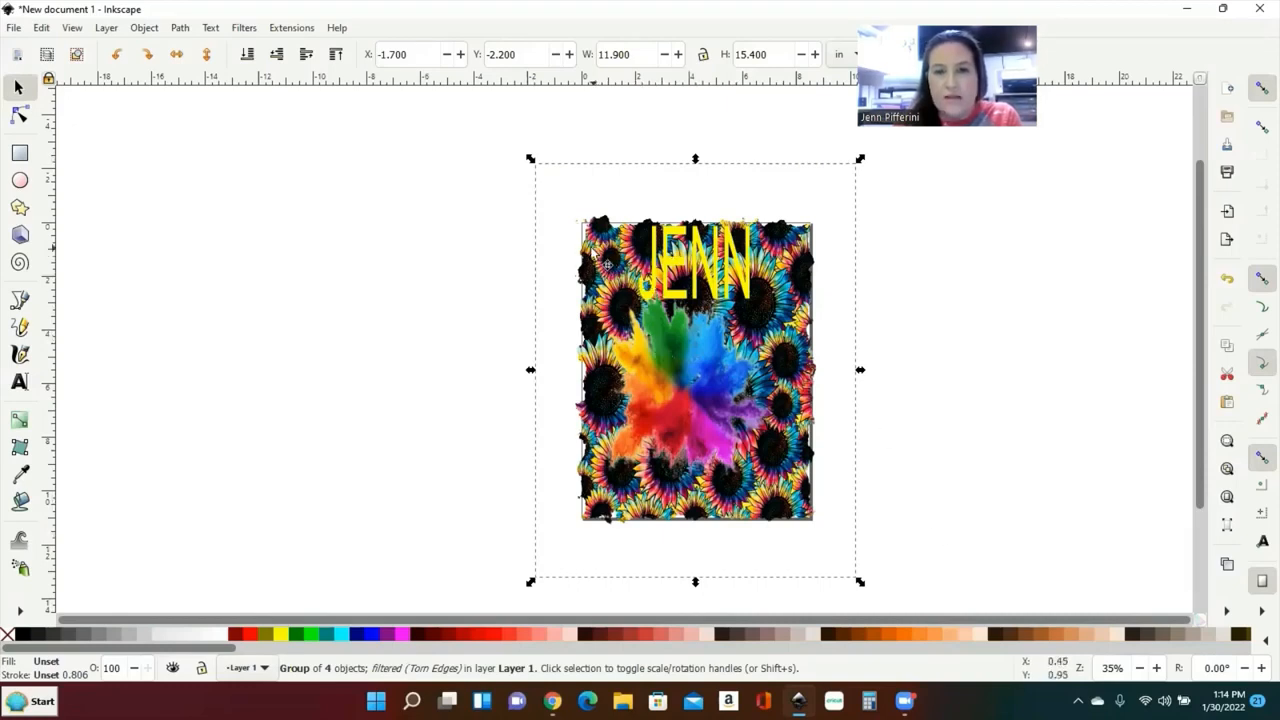
Step: Scale and move the torn-edged design to about 11.1 x 14.9 in at X -1.3, Y -1.87 in
drag(566, 291, 645, 286)
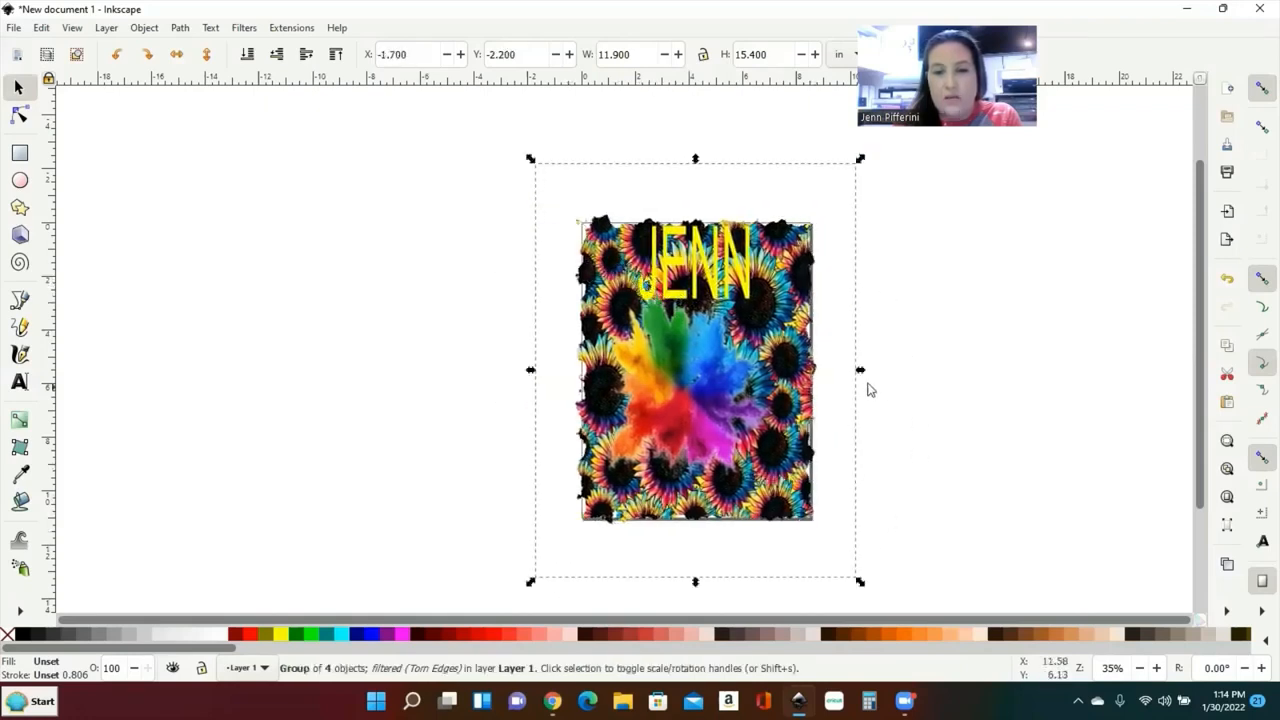
drag(858, 372, 843, 381)
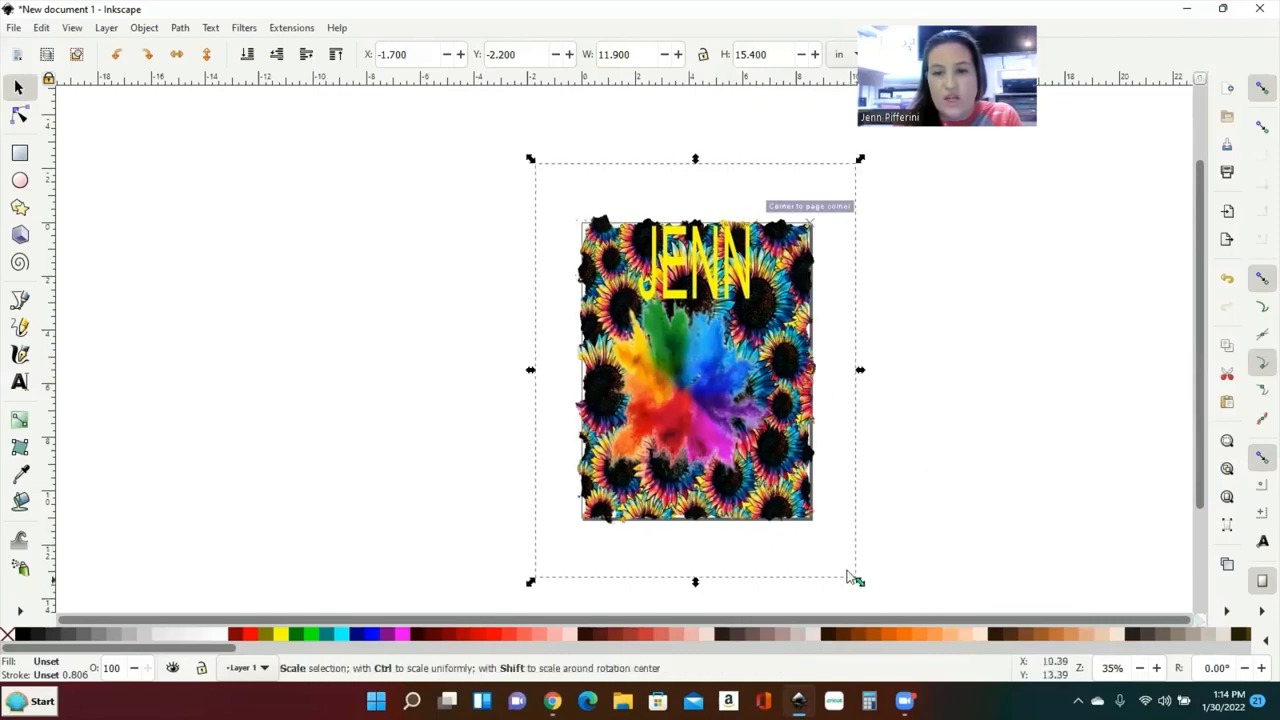
drag(852, 577, 822, 562)
mouse_move(685, 403)
mouse_down()
mouse_move(705, 413)
mouse_move(671, 423)
mouse_up()
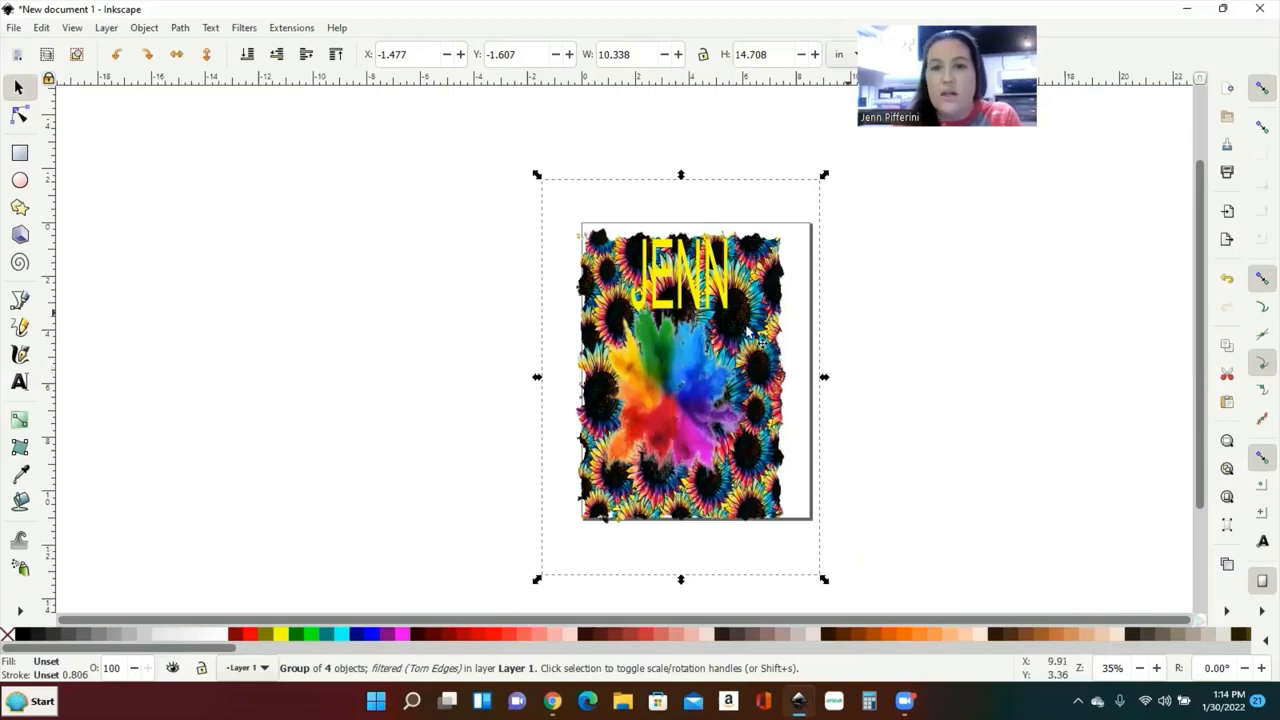
mouse_move(745, 338)
mouse_down()
mouse_move(742, 321)
mouse_move(762, 340)
mouse_move(735, 337)
mouse_move(756, 358)
mouse_move(754, 346)
mouse_up()
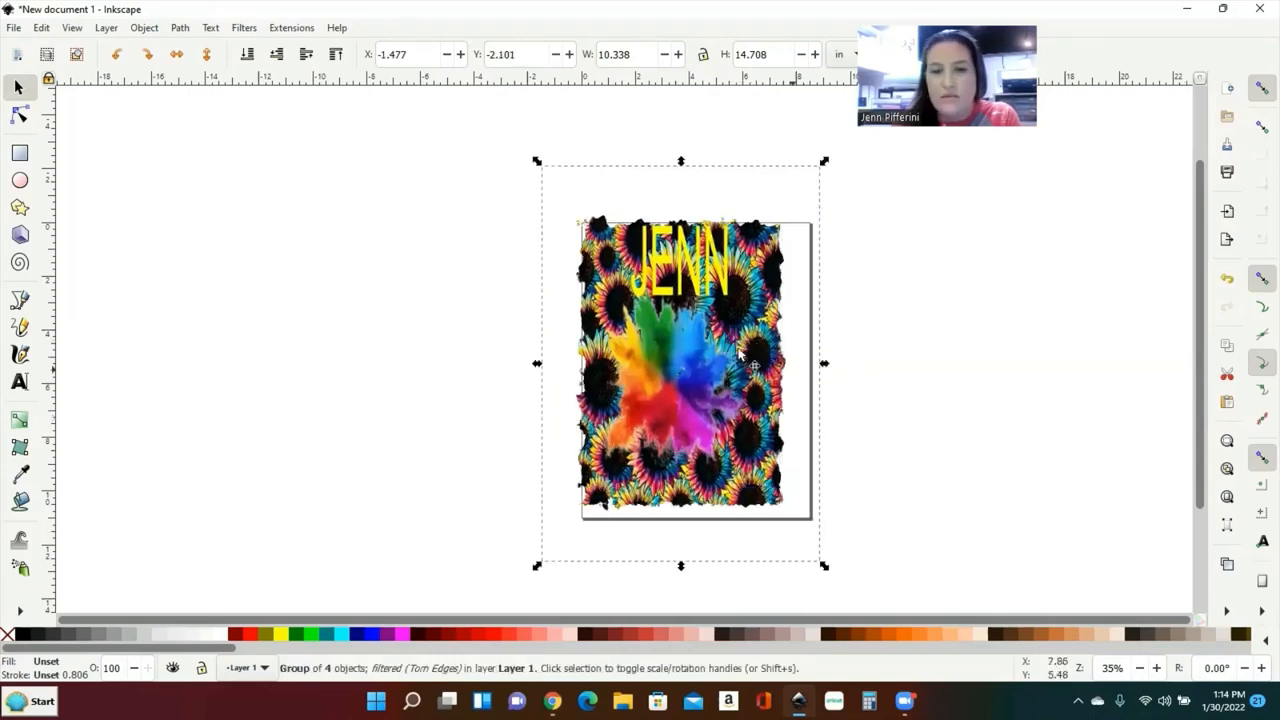
drag(741, 355, 755, 366)
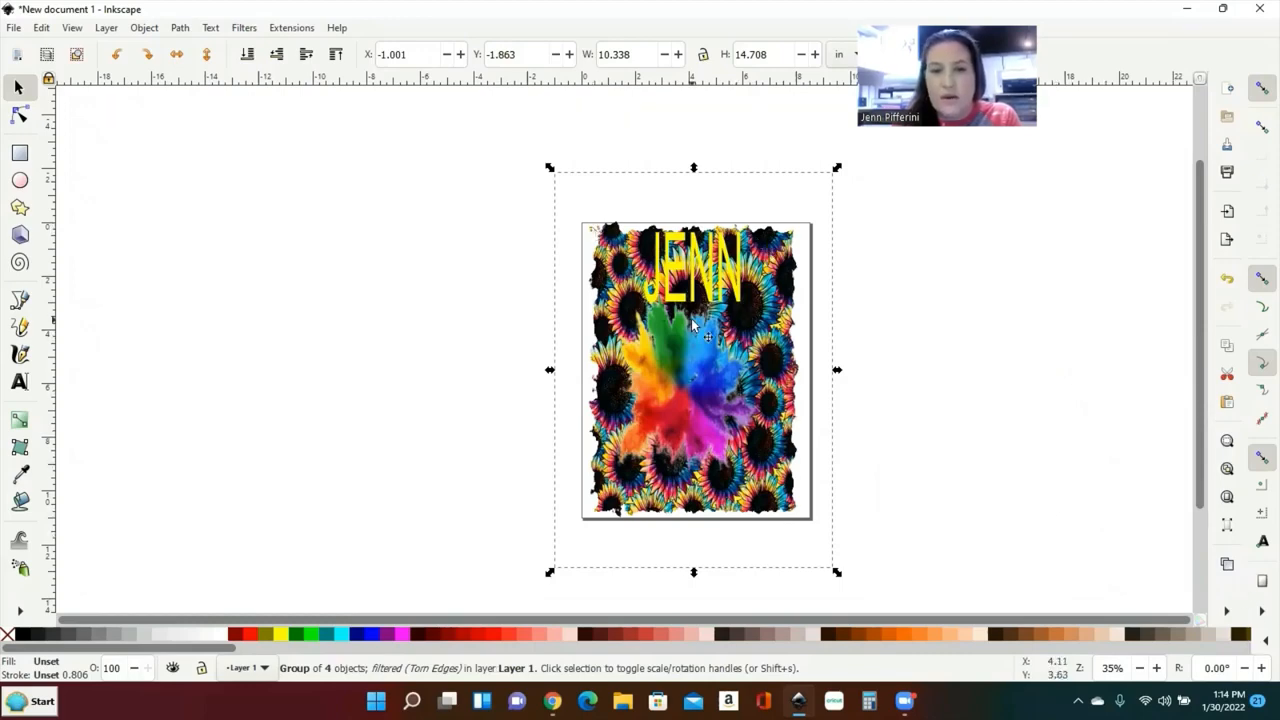
mouse_move(692, 321)
mouse_down()
mouse_move(713, 341)
mouse_move(698, 327)
mouse_up()
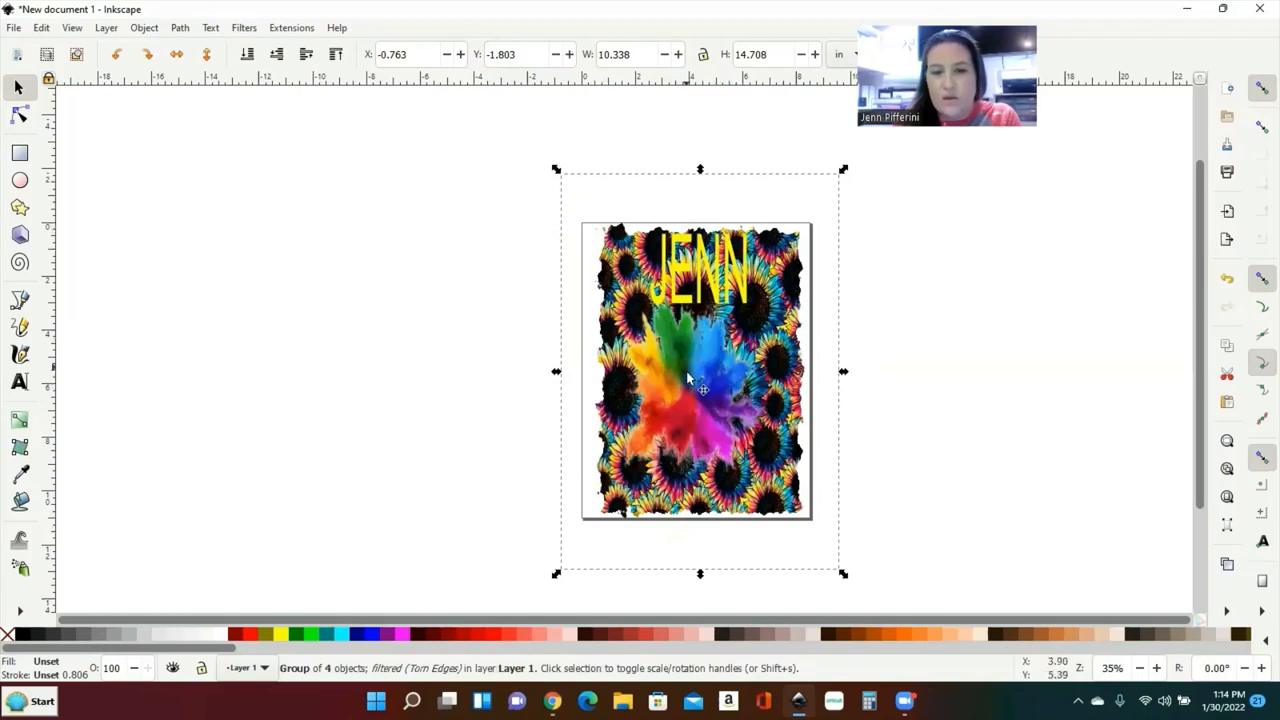
drag(697, 387, 685, 389)
drag(829, 577, 848, 581)
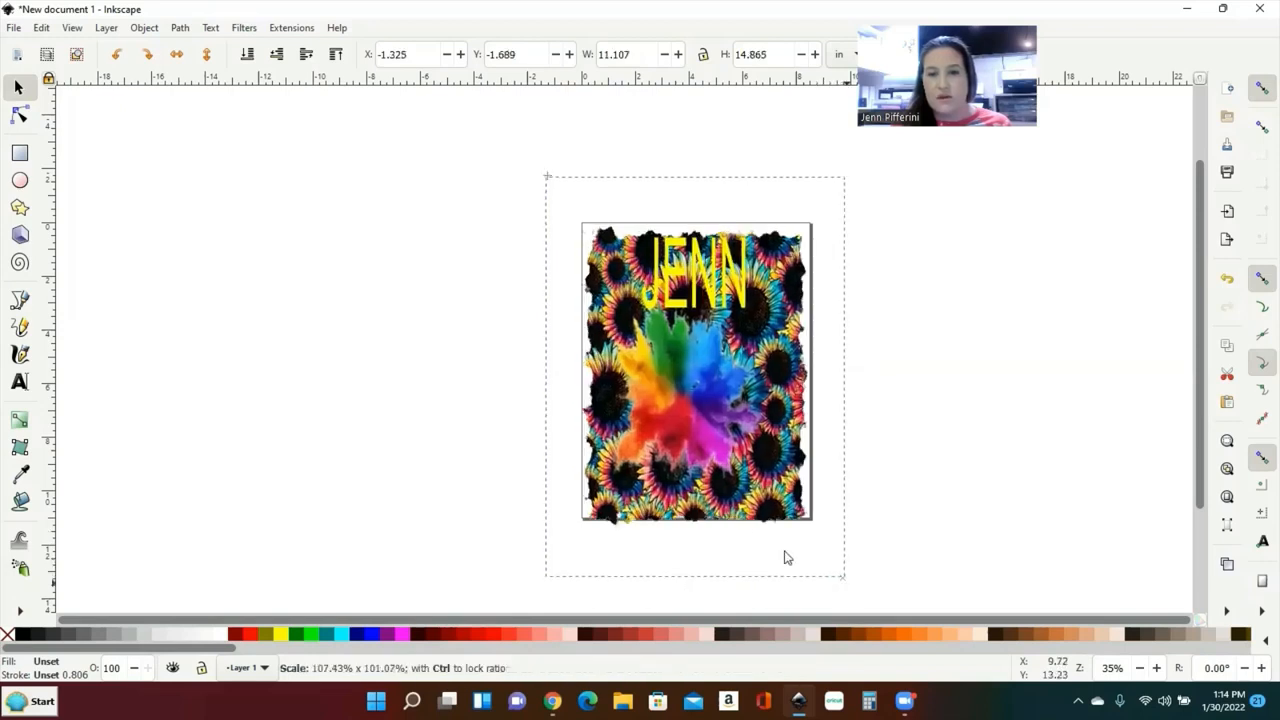
drag(714, 441, 714, 438)
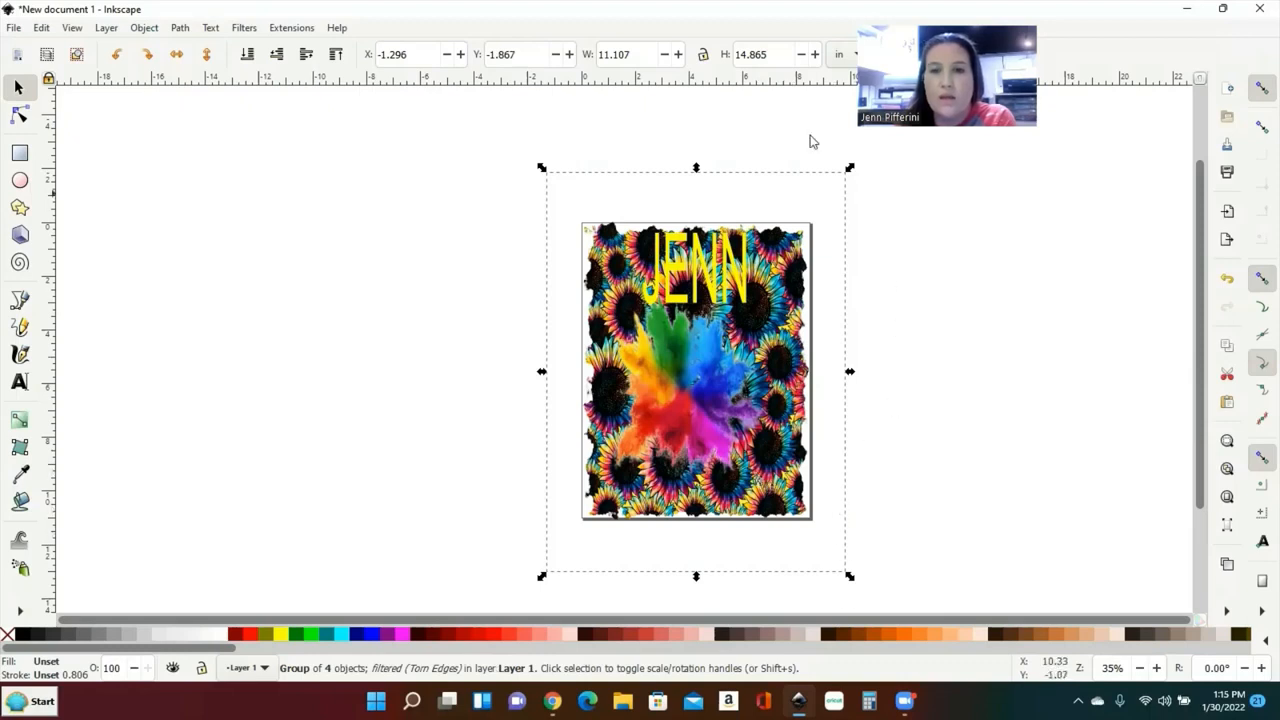
Step: Enter a width of 4 and a height of 4 in the toolbar
drag(633, 54, 590, 55)
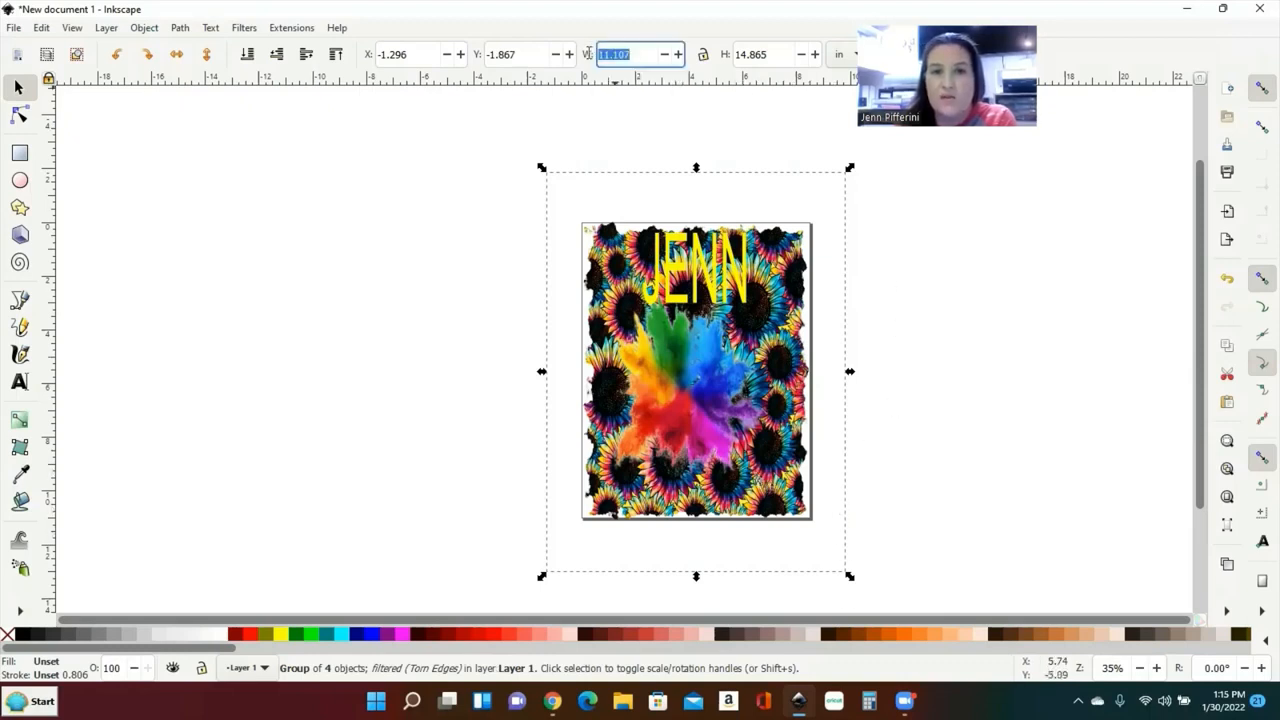
text(4)
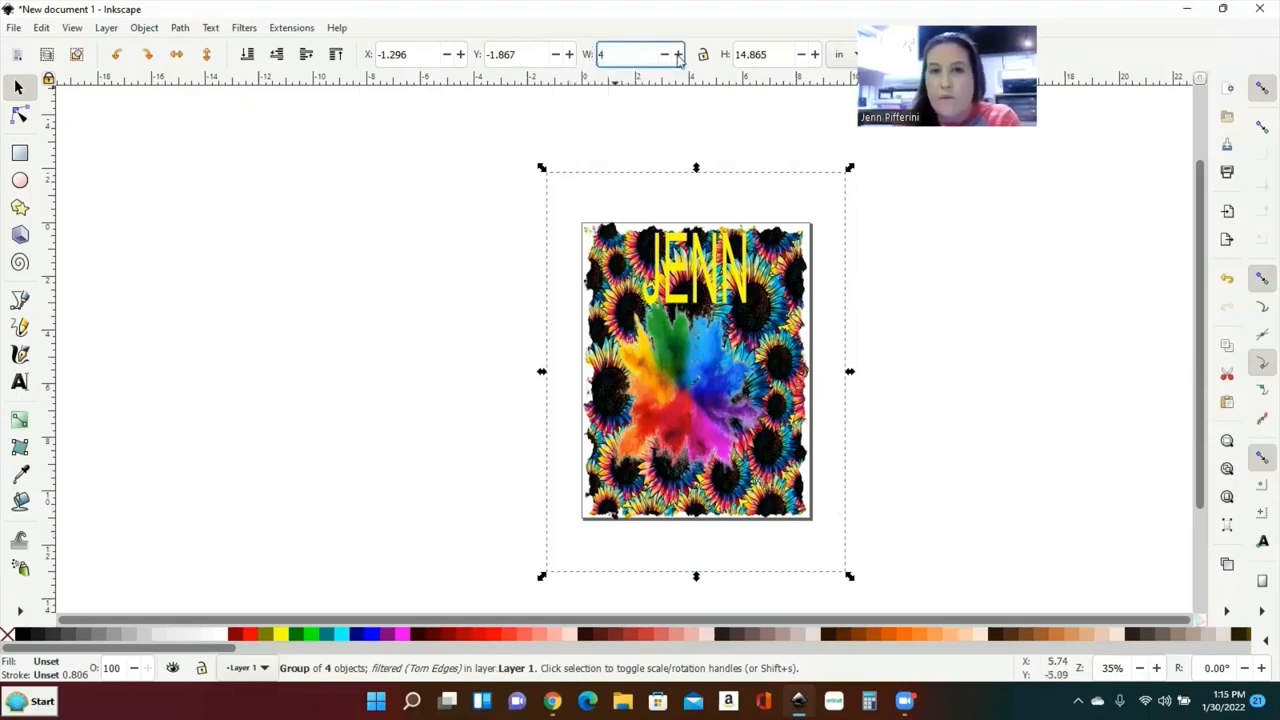
key(Tab)
text(4)
key(Return)
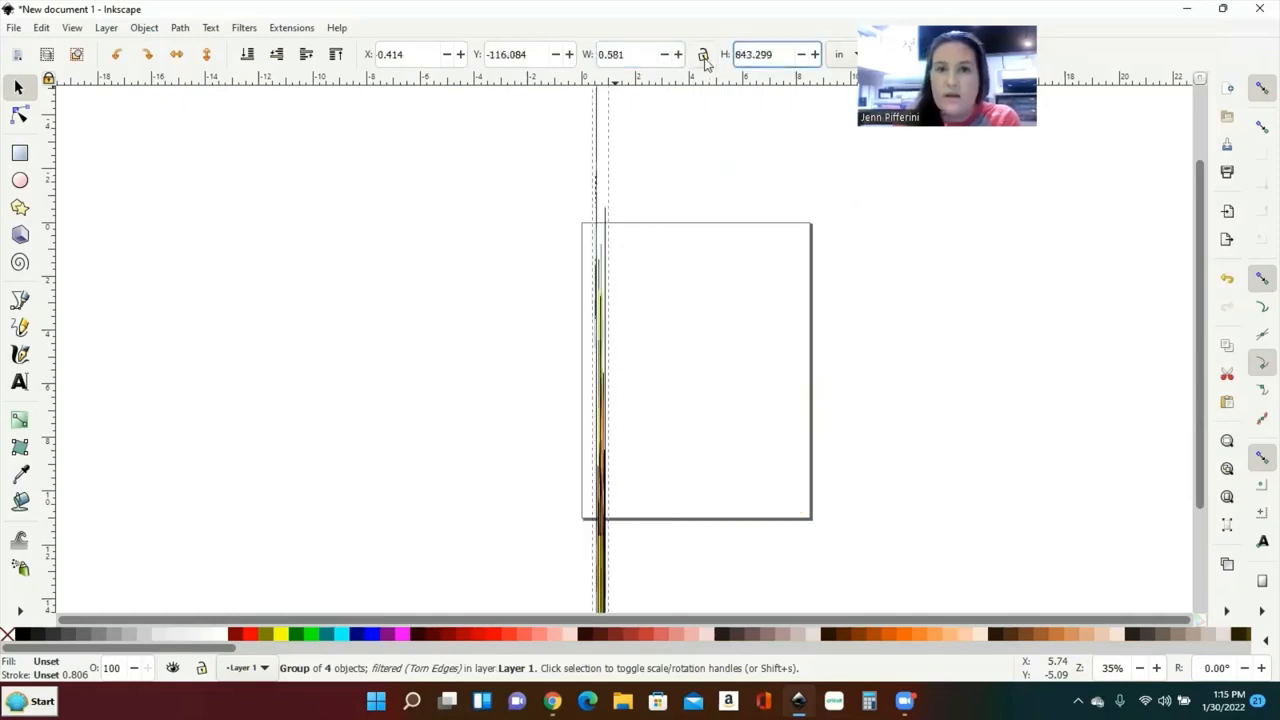
click(742, 52)
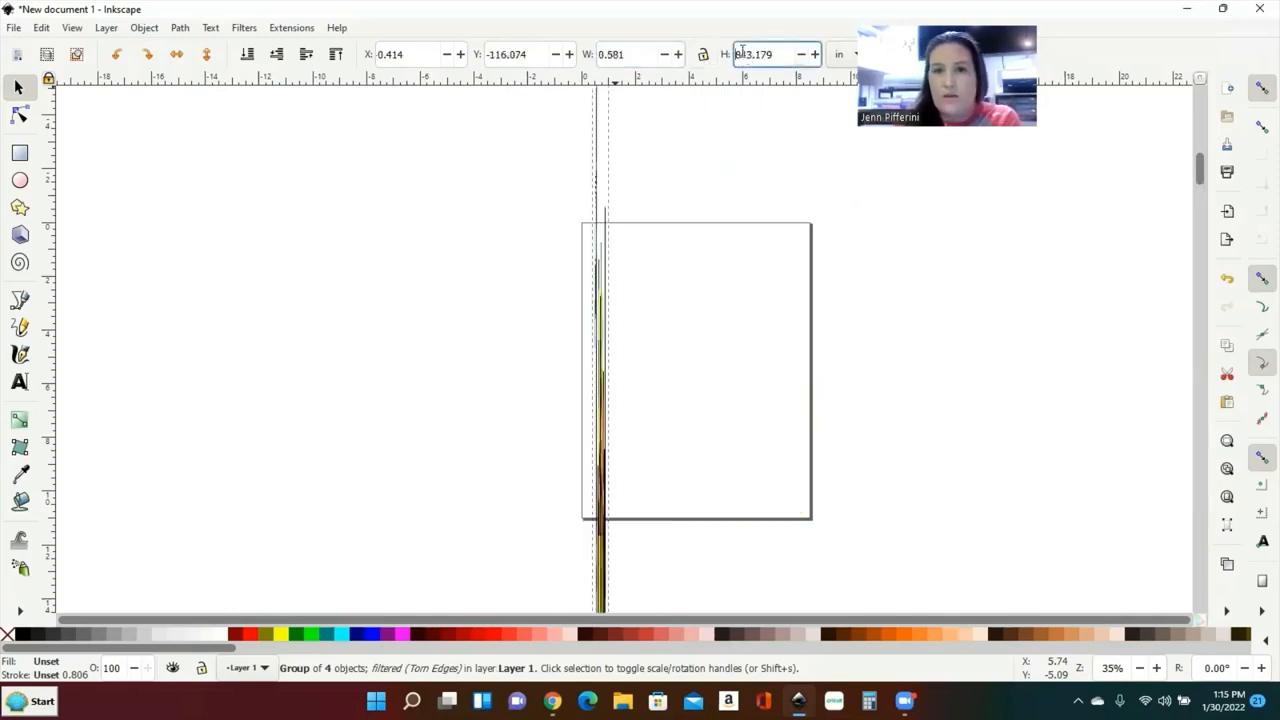
Step: Change the toolbar width and height to 5 each
double_click(610, 54)
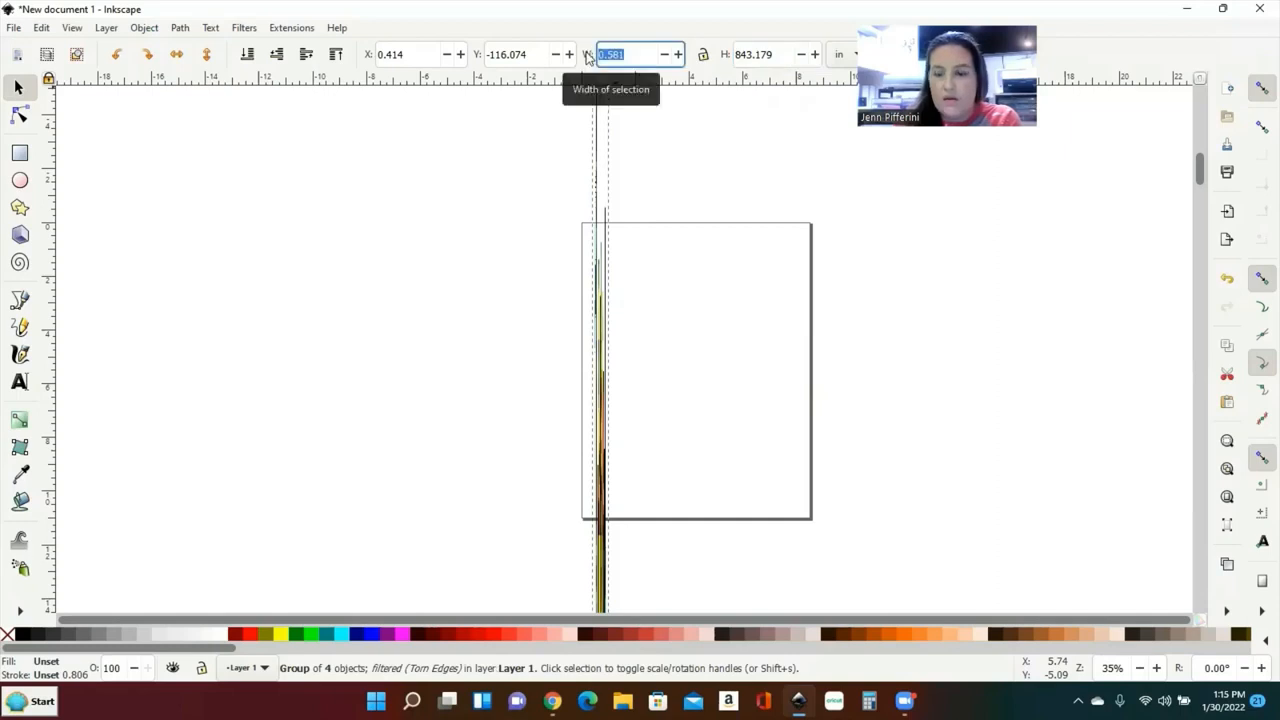
text(5)
key(Return)
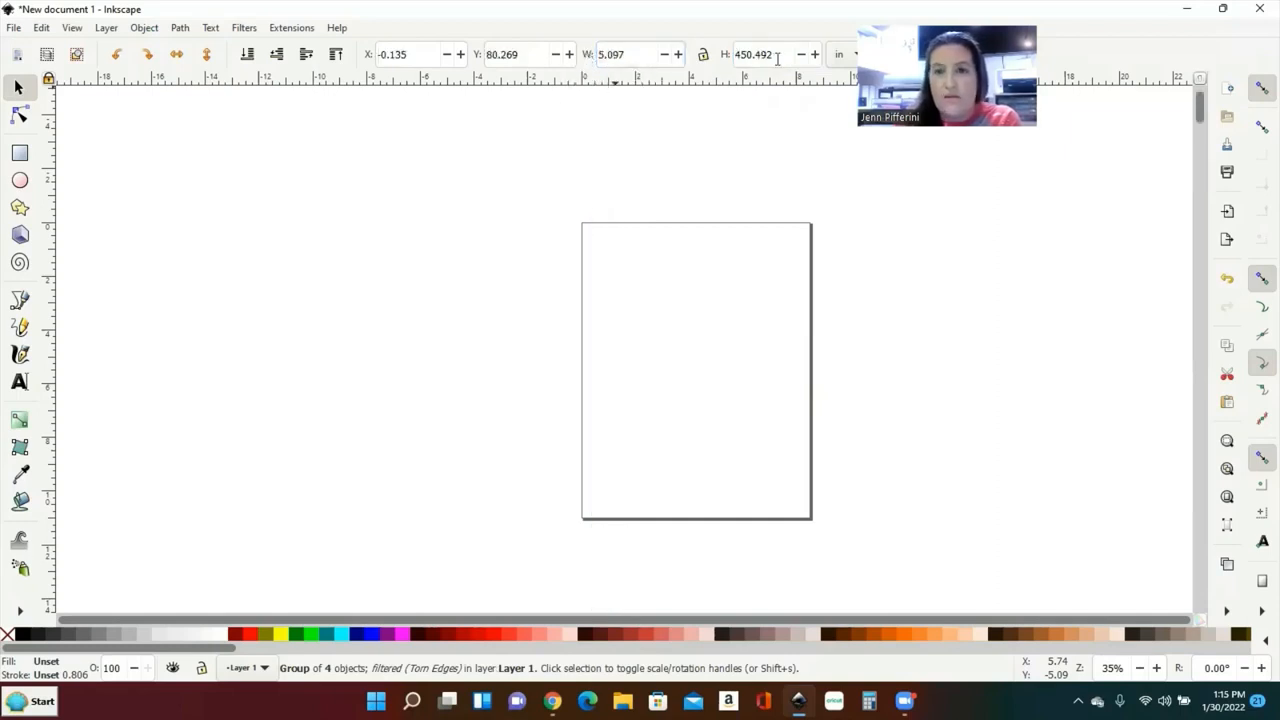
drag(777, 57, 733, 58)
text(5)
key(Return)
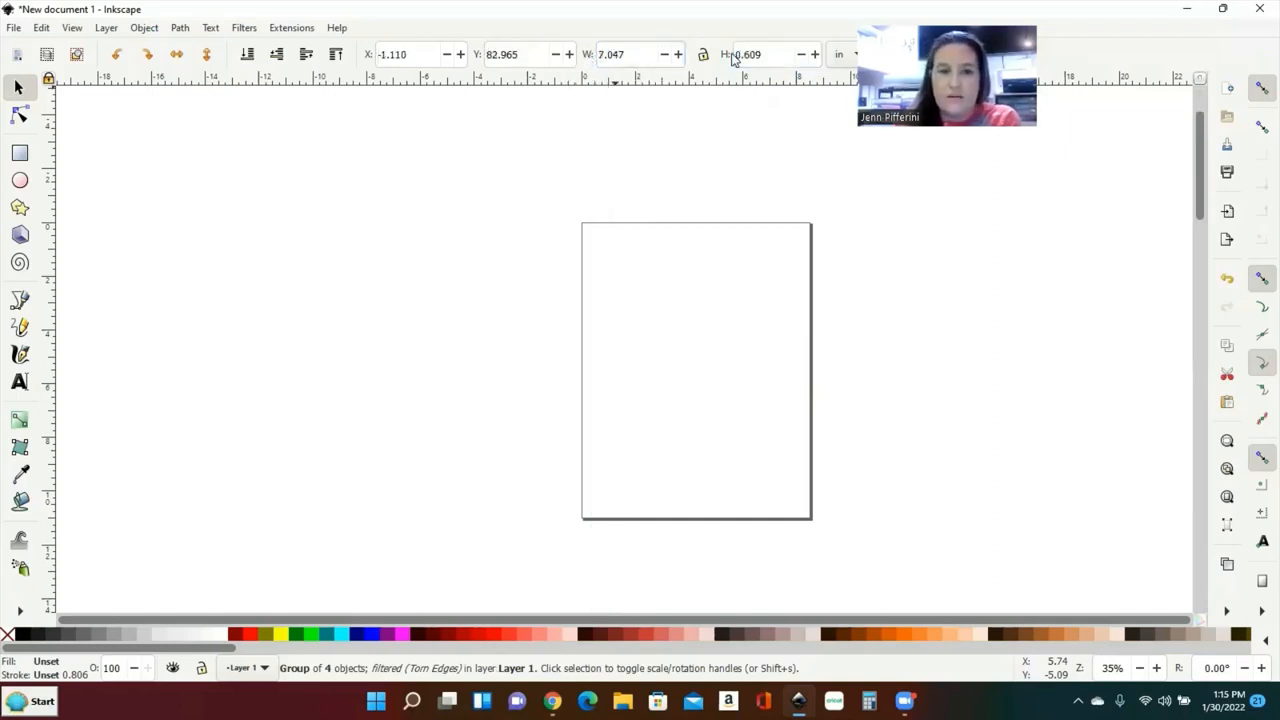
Step: Undo the resizes until the design is back to 11.107 x 14.865 in
scroll(620, 289, up, 1)
scroll(620, 289, left, 1)
scroll(619, 294, left, 3)
scroll(619, 294, up, 2)
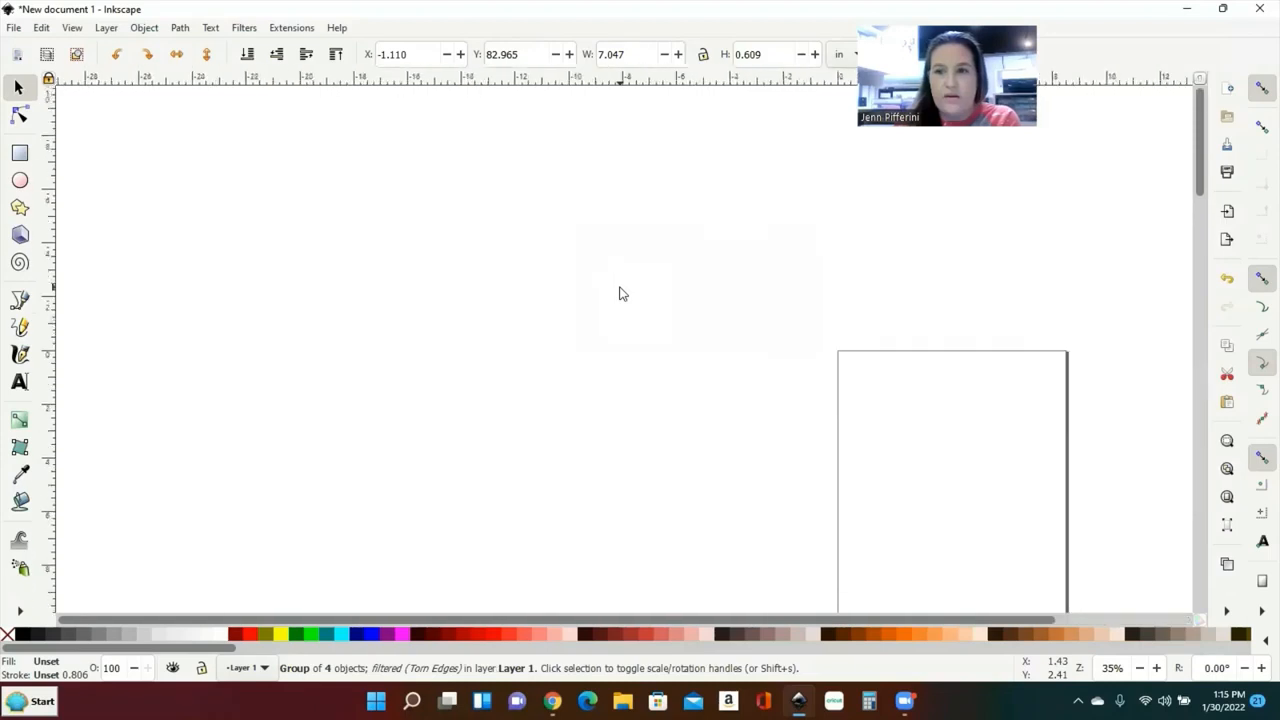
scroll(619, 294, down, 5)
scroll(560, 294, down, 2)
scroll(560, 294, left, 3)
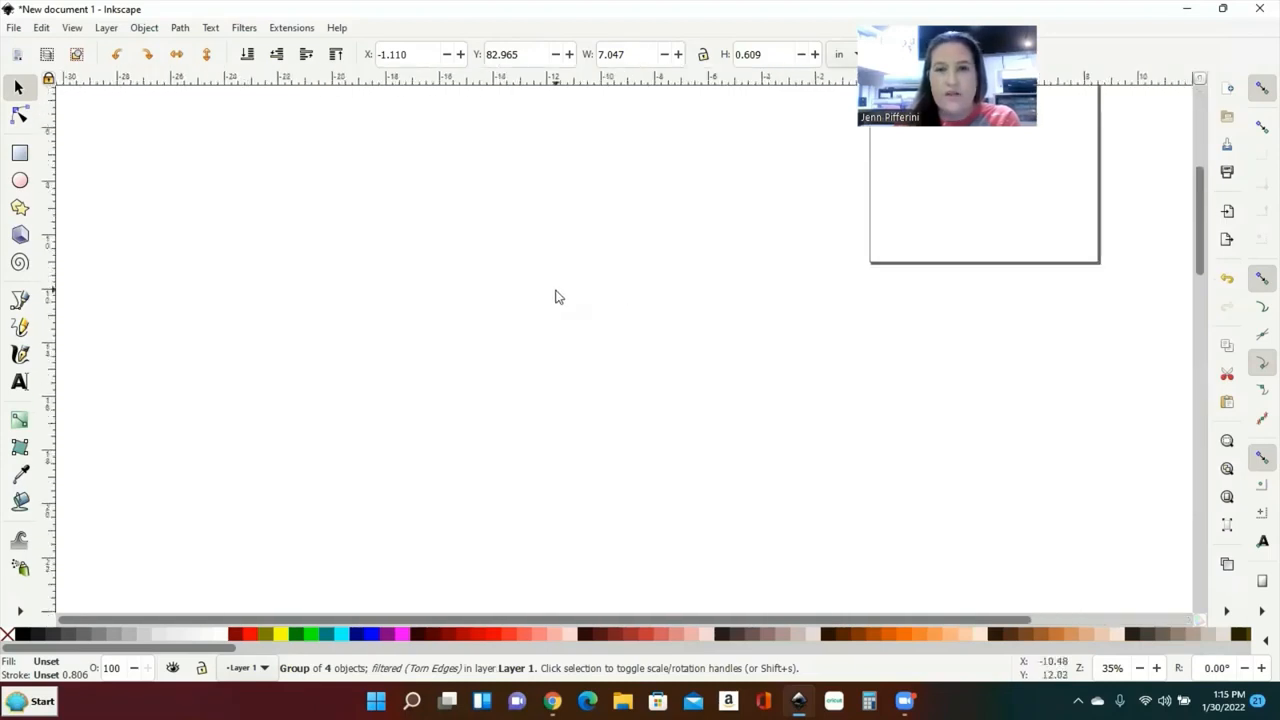
scroll(560, 294, up, 3)
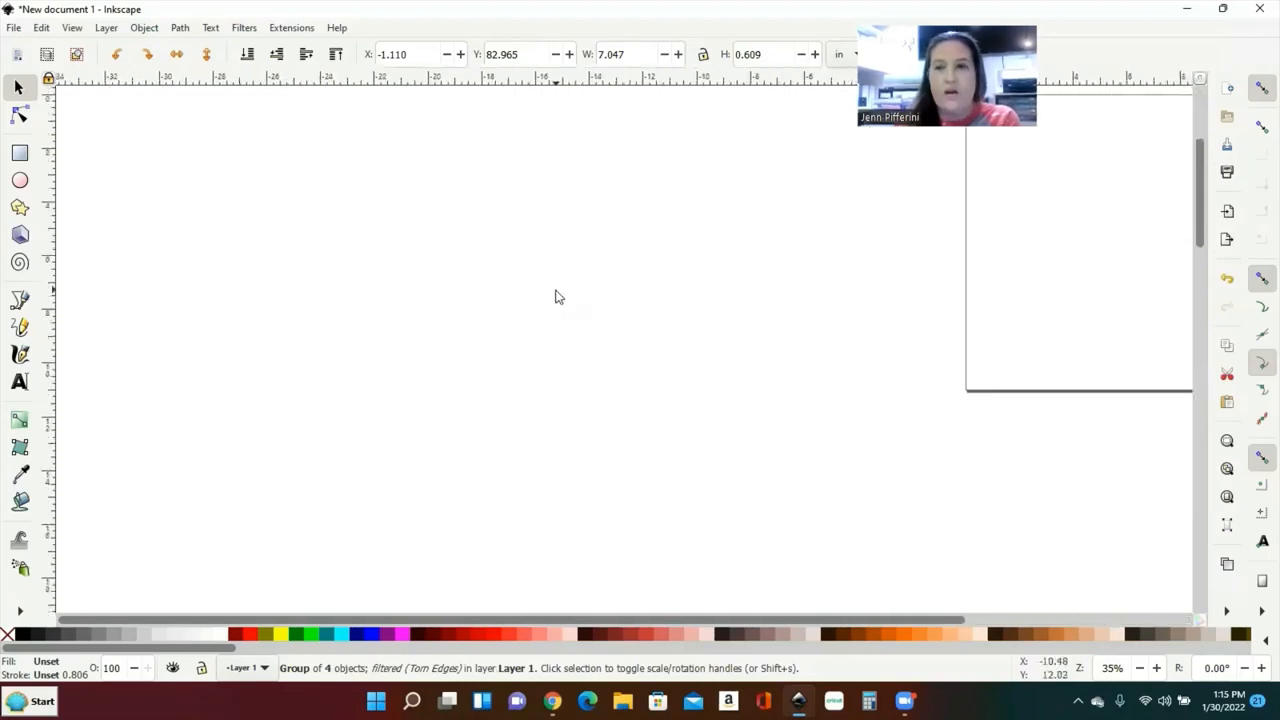
click(1231, 274)
click(1227, 282)
click(1227, 282)
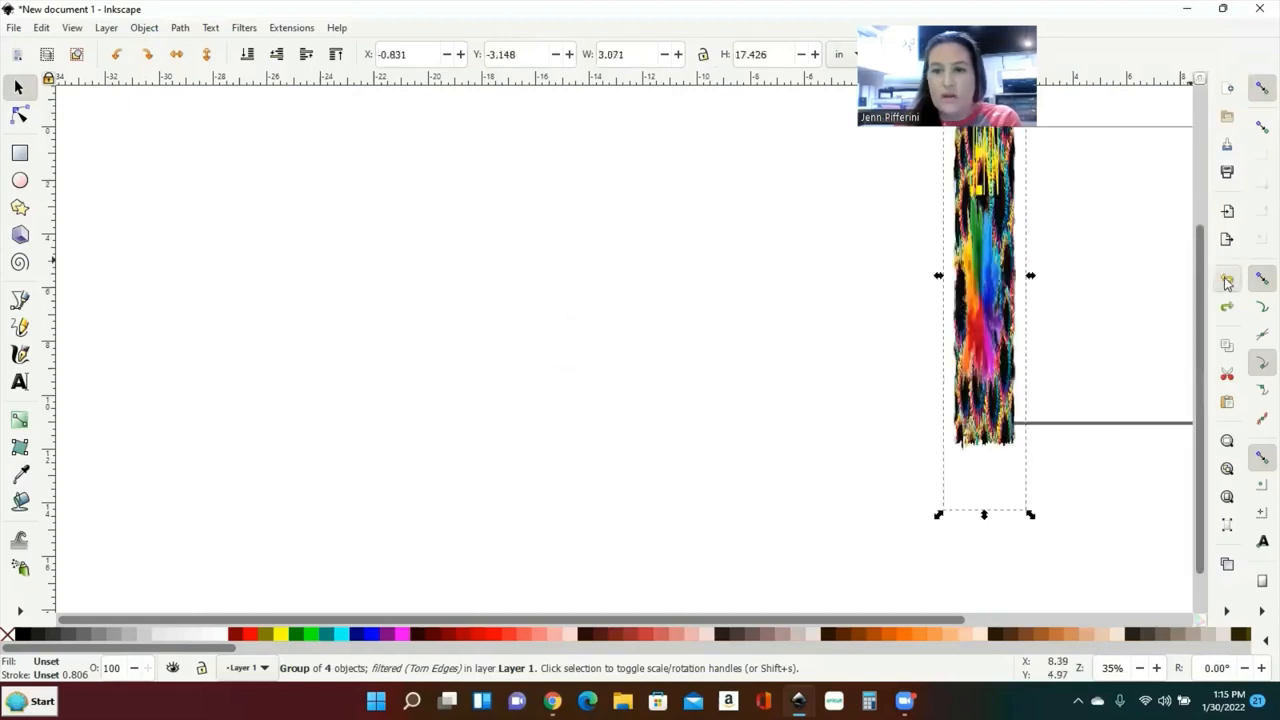
click(1227, 282)
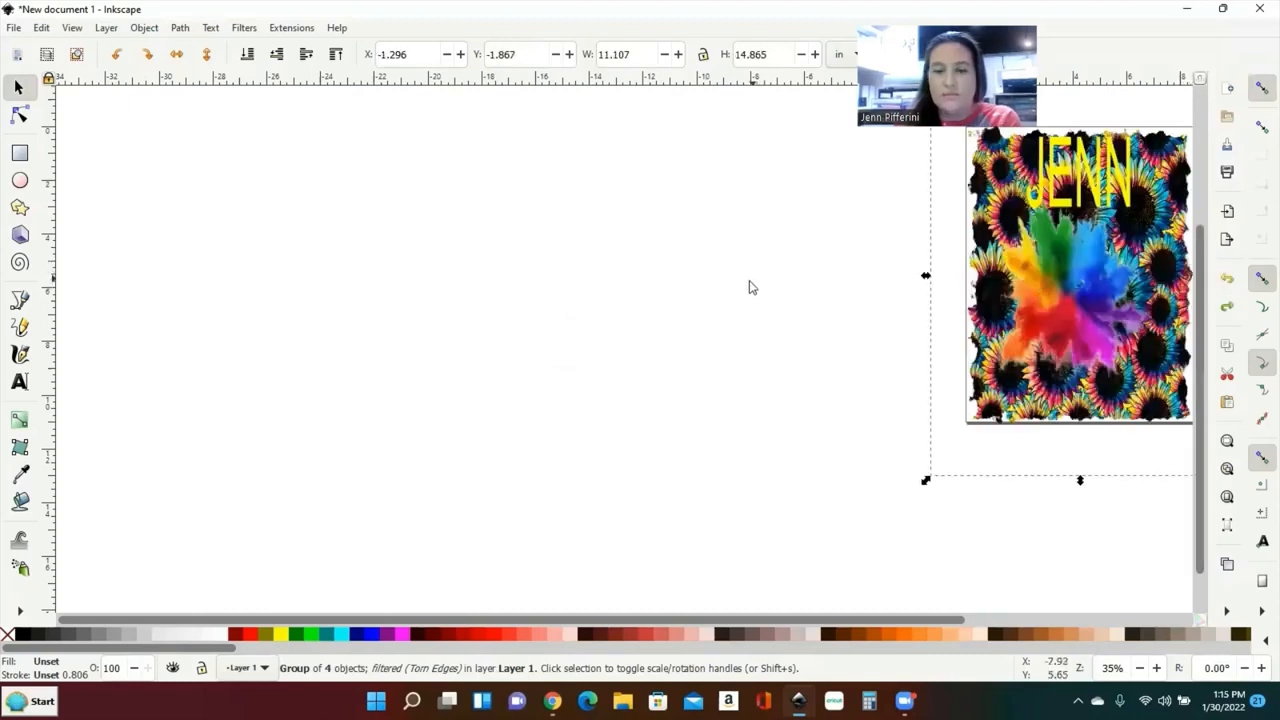
scroll(757, 293, right, 1)
ctrl+scroll(757, 293, up, 1)
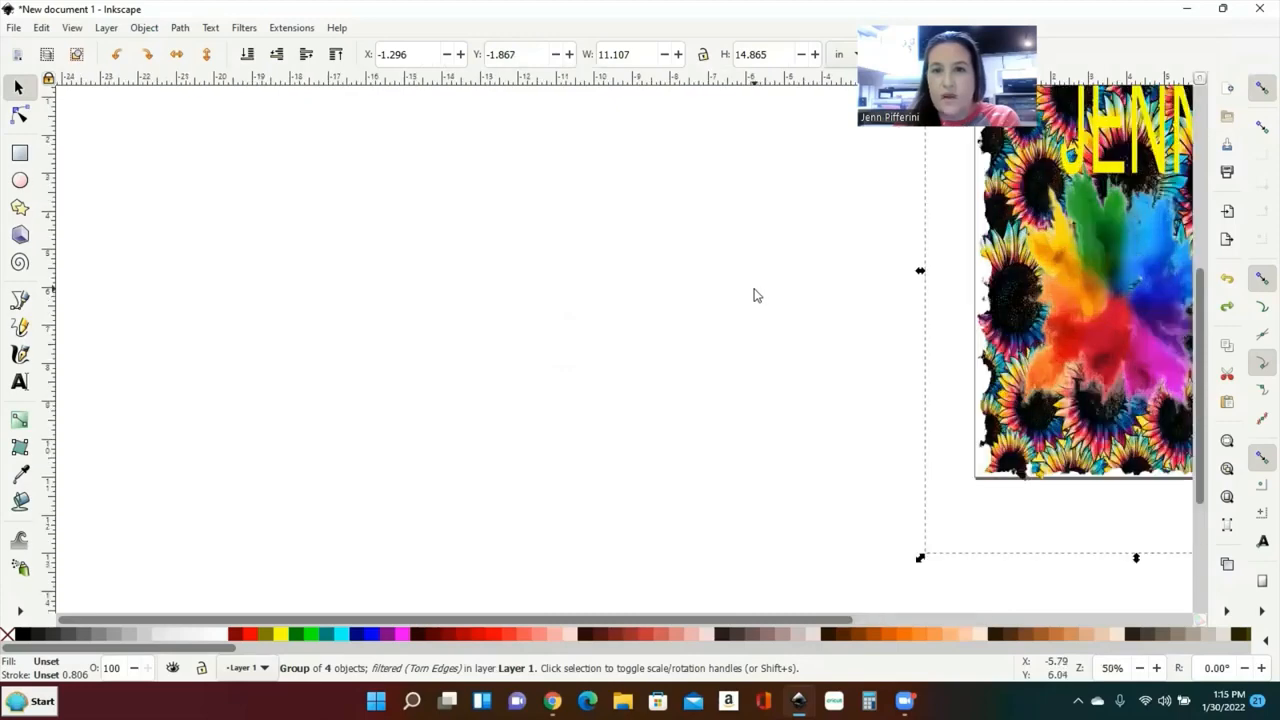
scroll(757, 293, right, 10)
scroll(739, 312, up, 4)
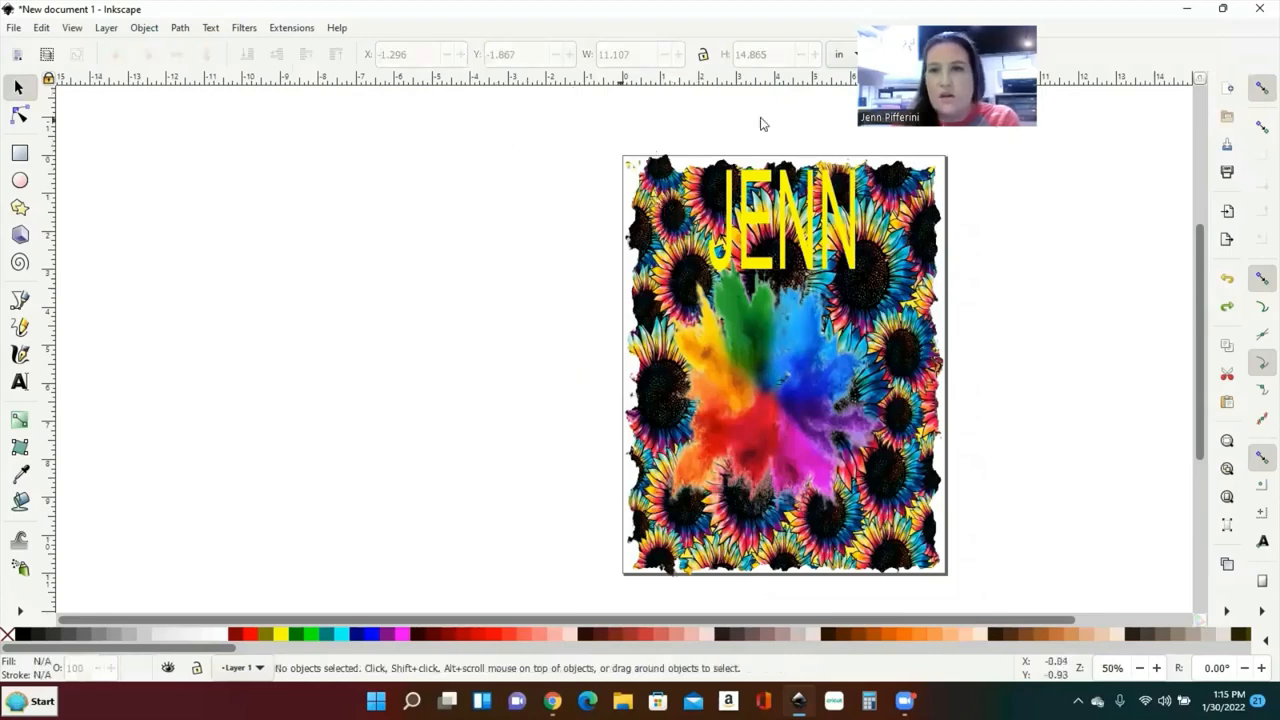
Step: Select the sunflower group and enter width 8 and height 5 in the toolbar
click(688, 234)
double_click(602, 55)
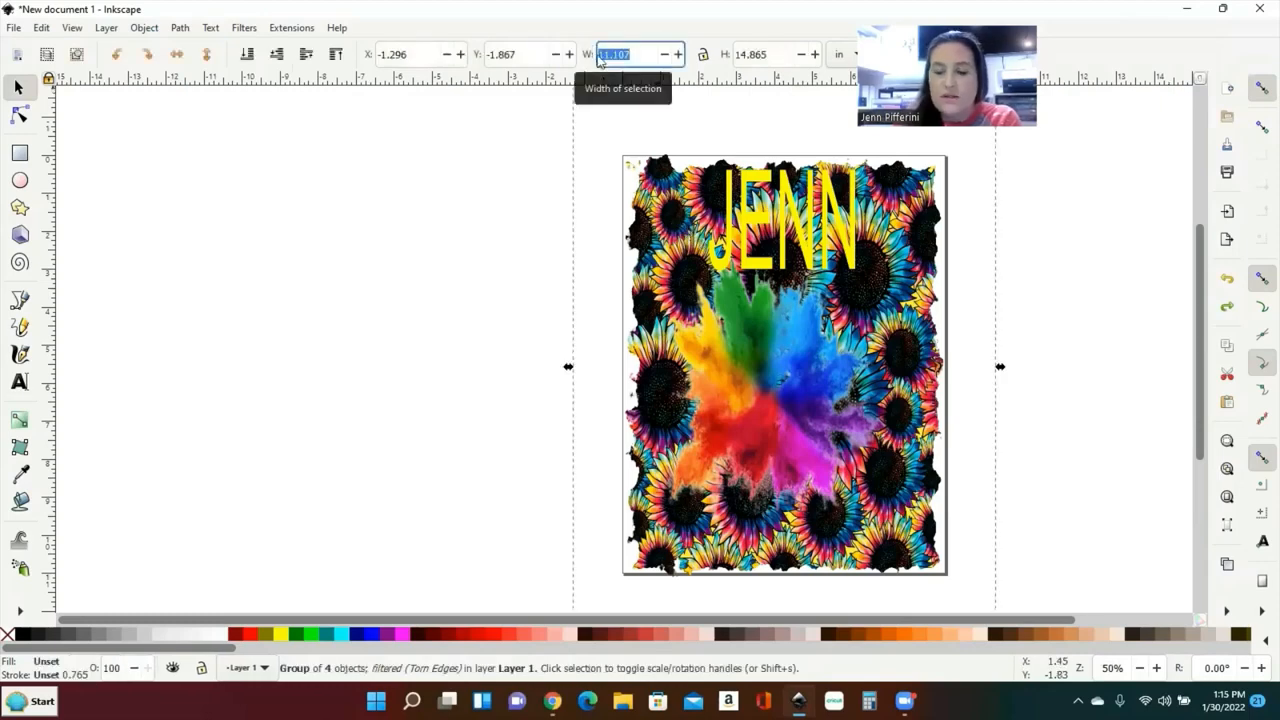
text(8)
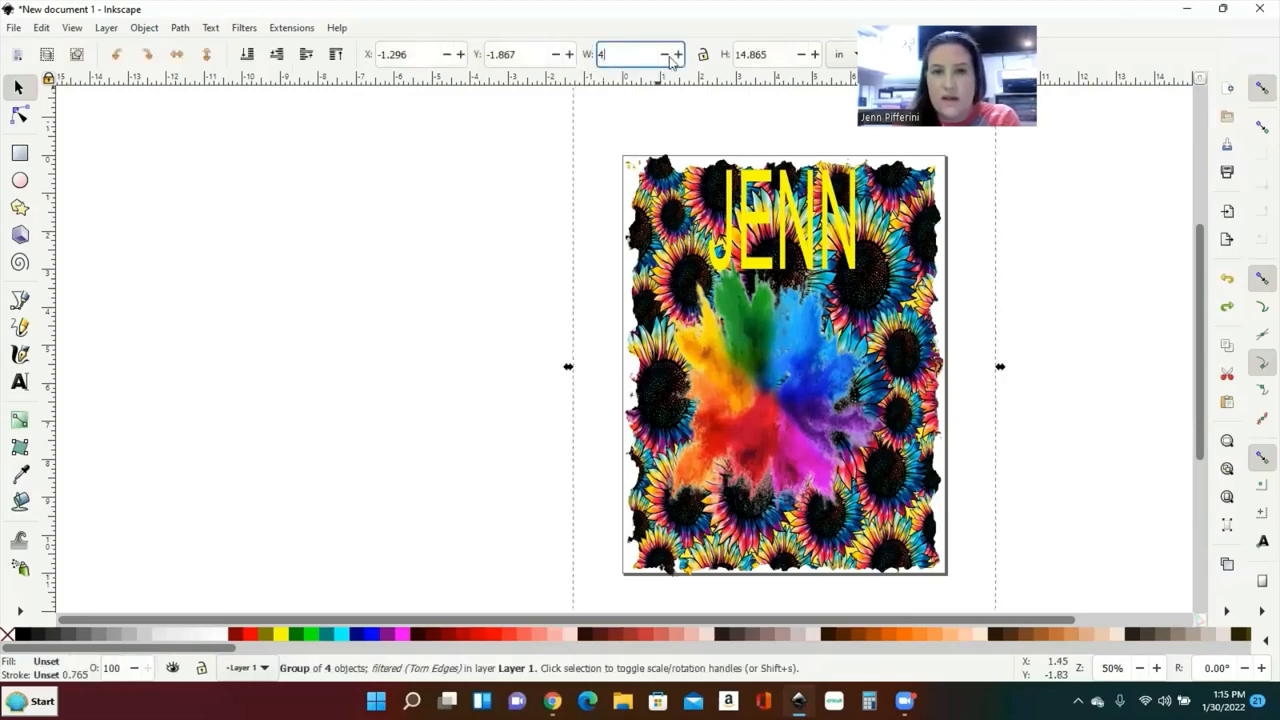
click(733, 58)
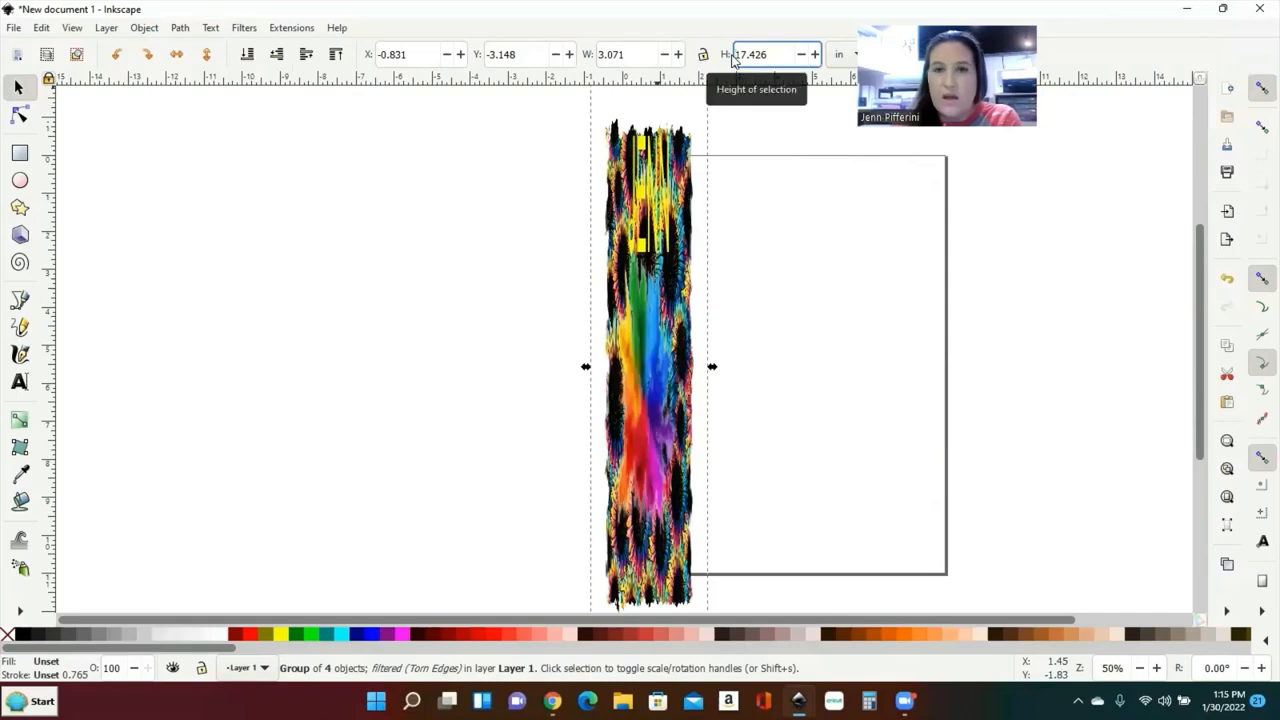
drag(770, 55, 736, 56)
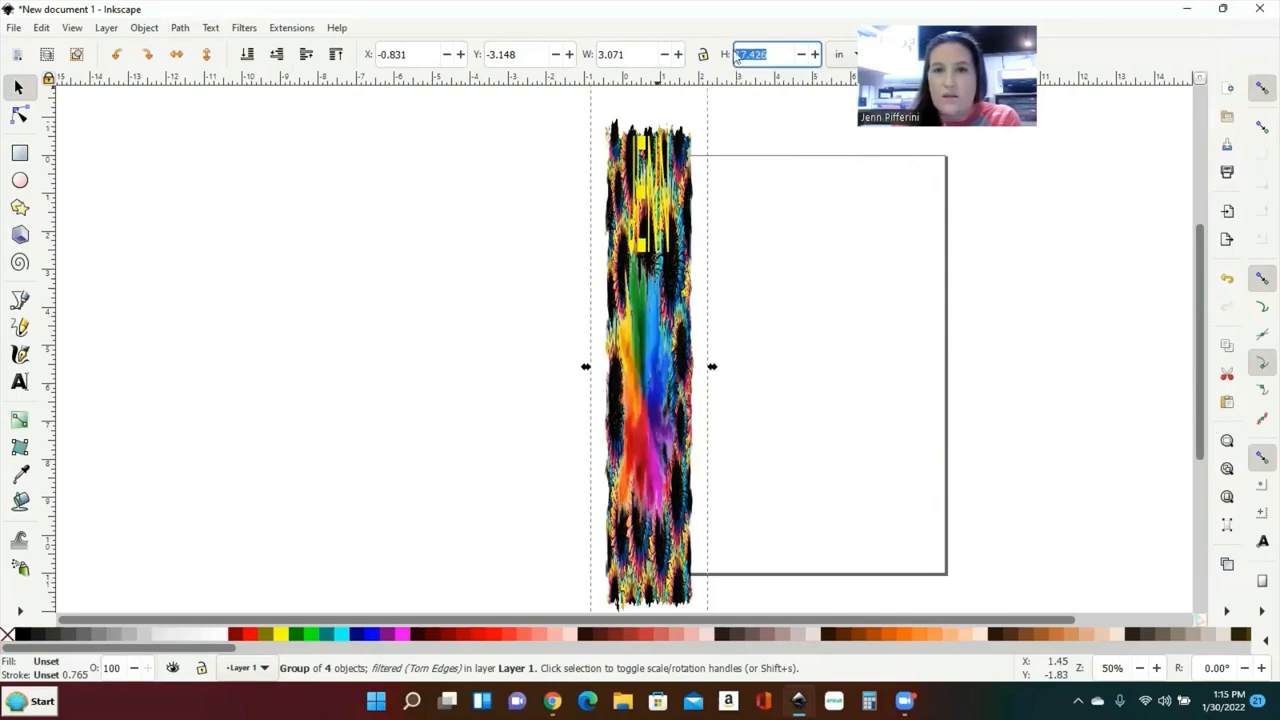
text(5)
key(Return)
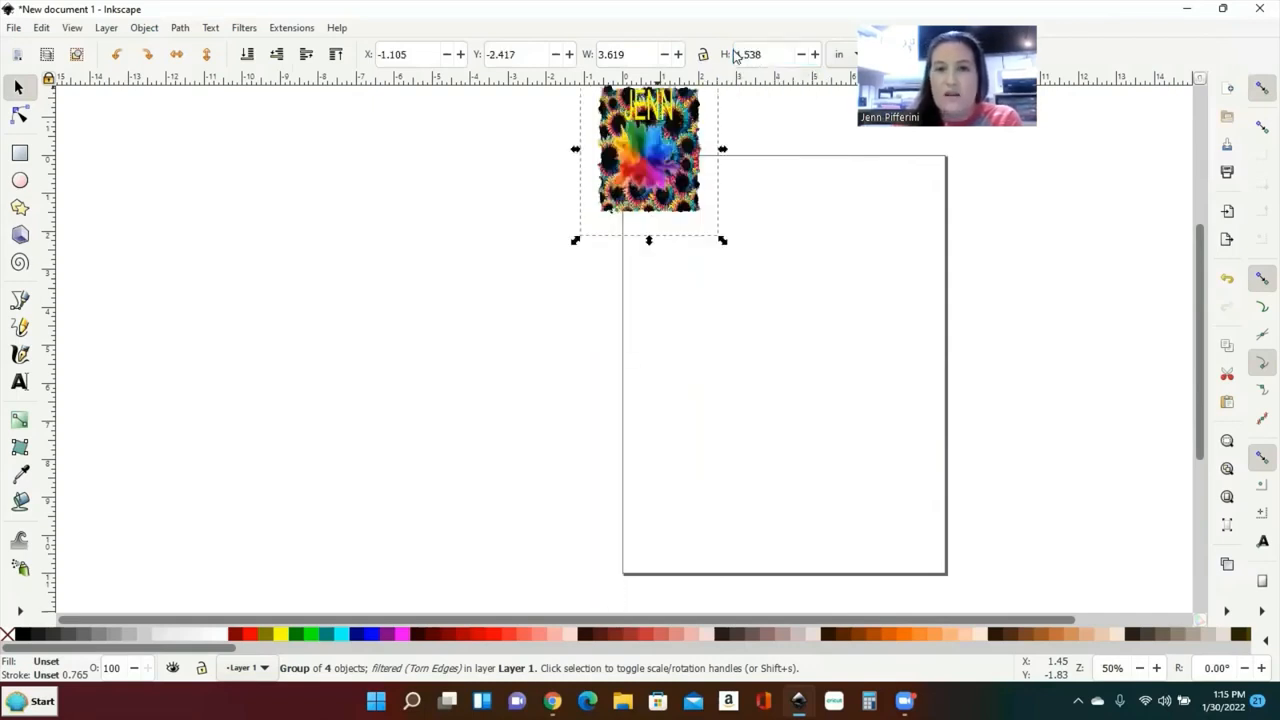
Step: Move the design to the page's upper-left and corner-scale it to about 5.46 x 6.45 in
scroll(291, 530, up, 3)
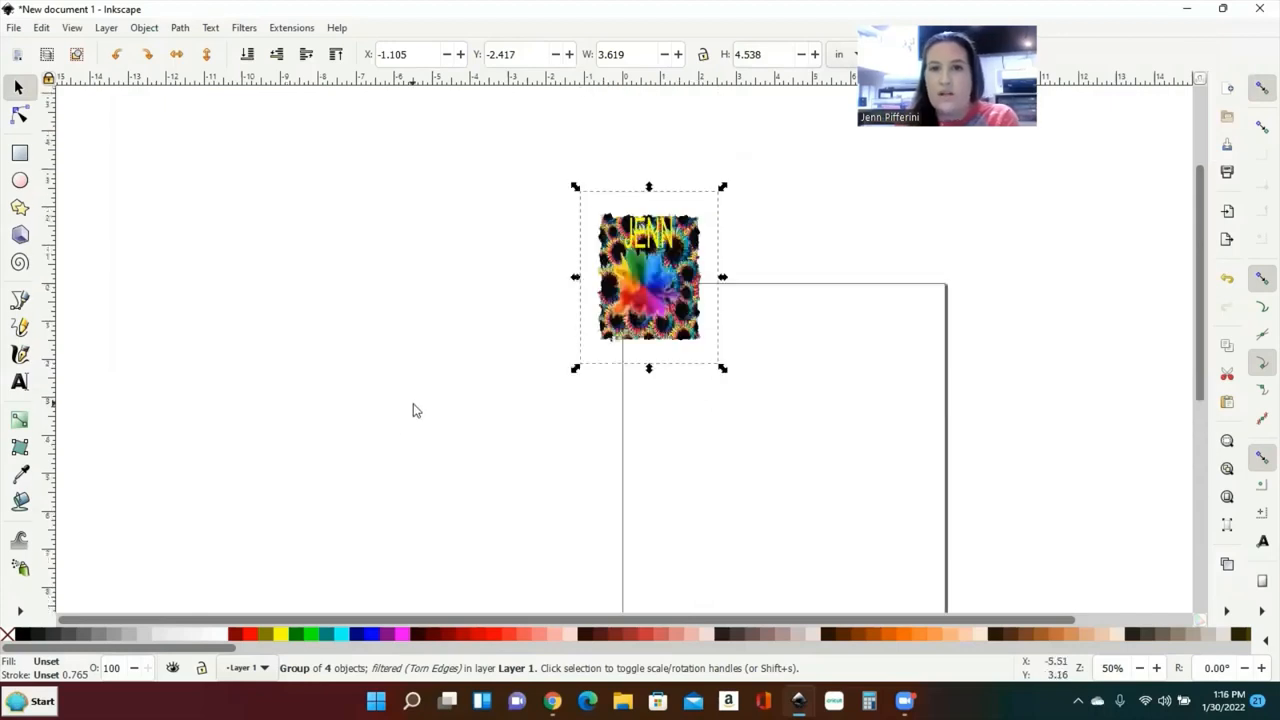
drag(646, 308, 705, 418)
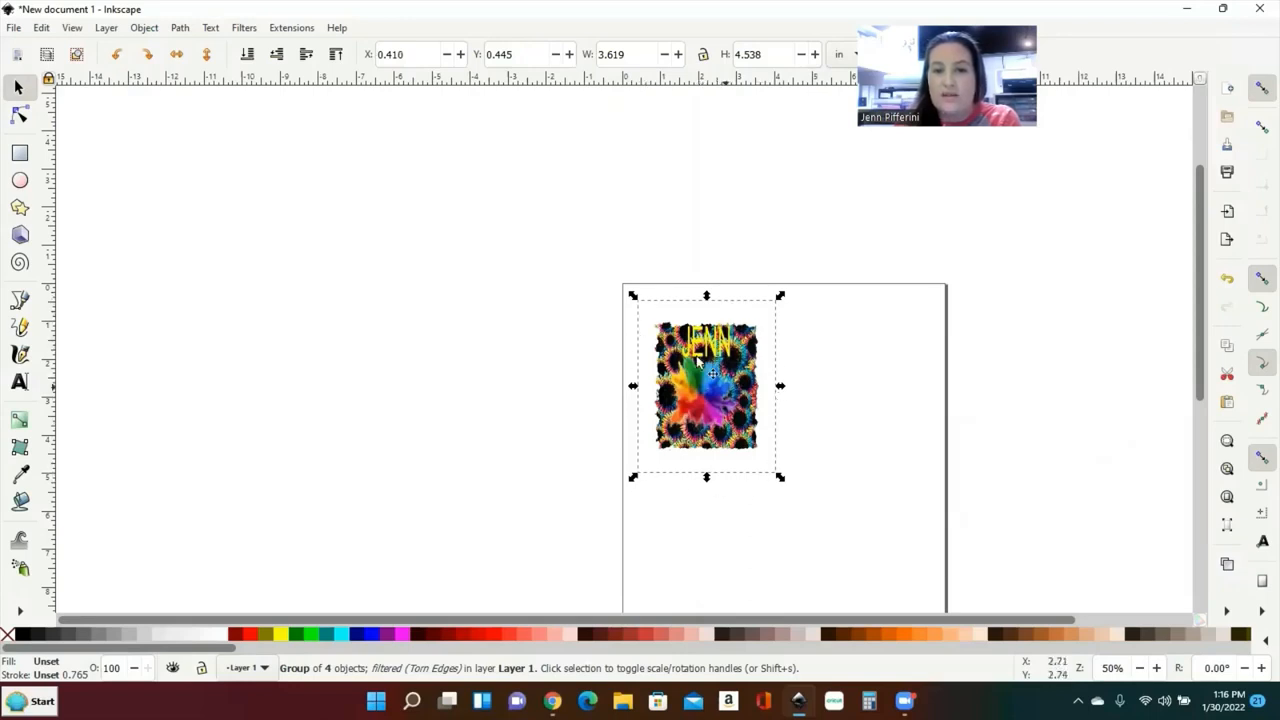
drag(695, 355, 669, 325)
drag(758, 452, 823, 521)
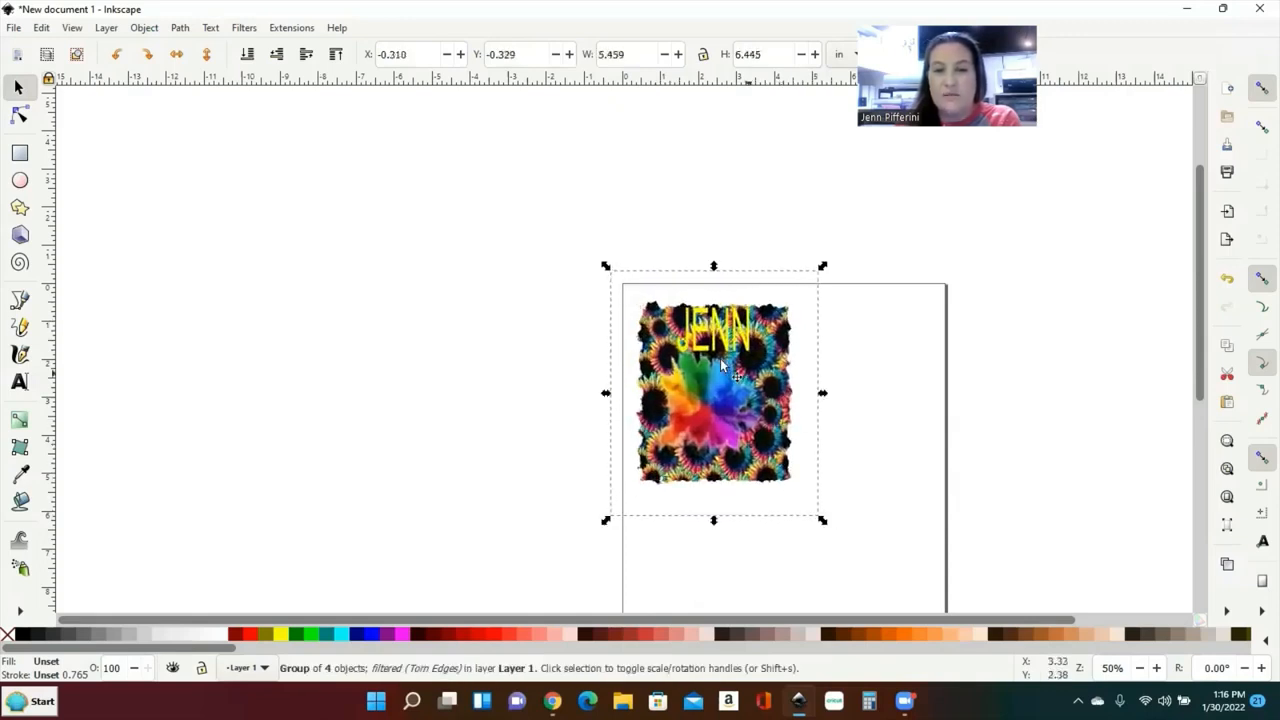
click(246, 28)
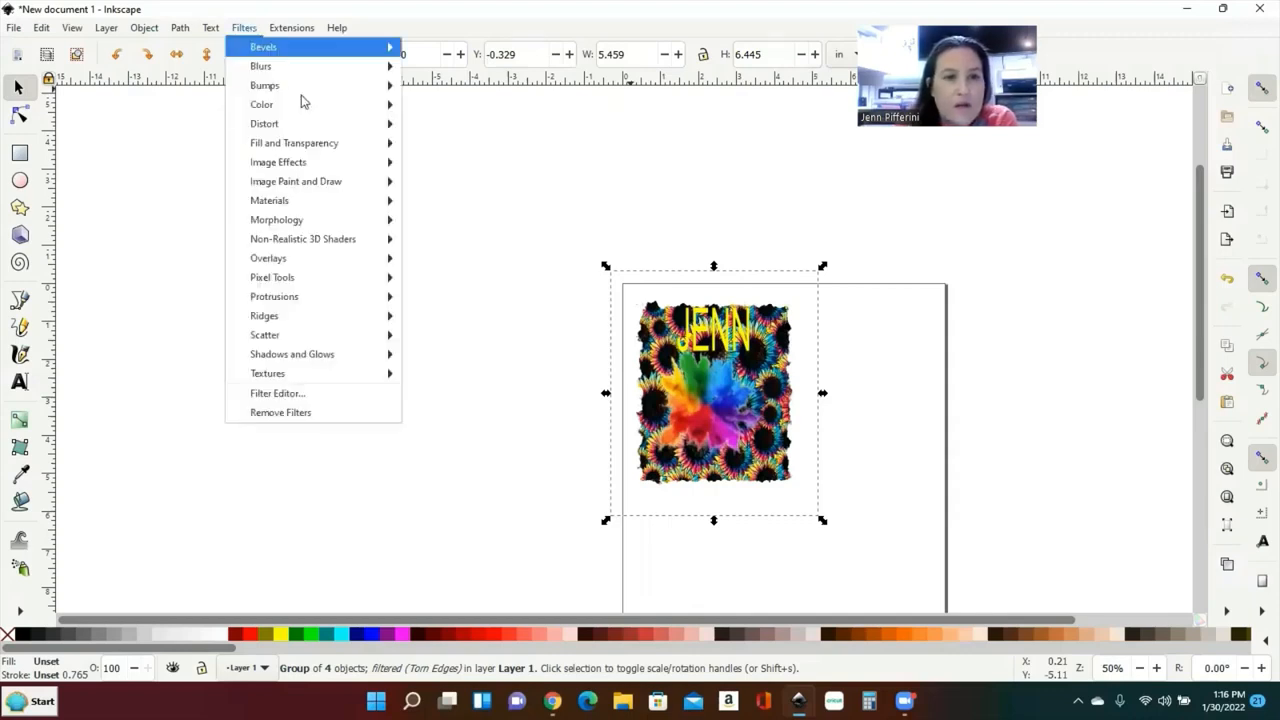
mouse_move(350, 145)
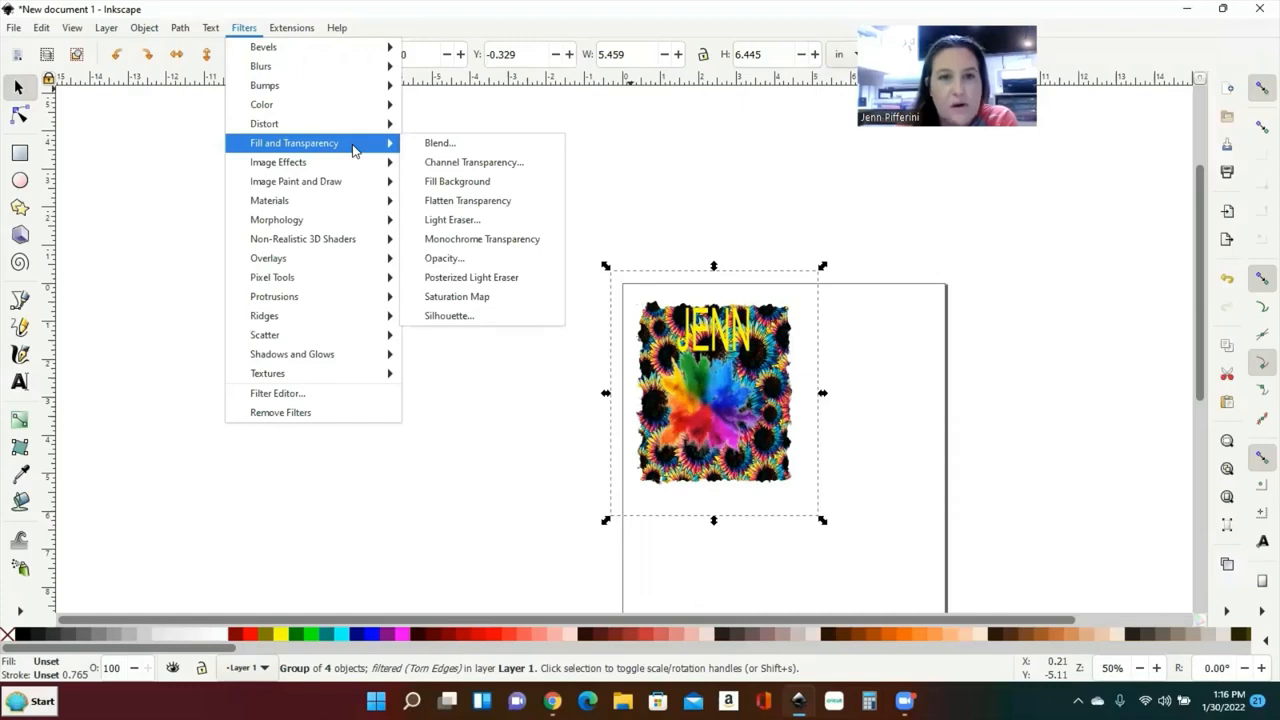
click(452, 219)
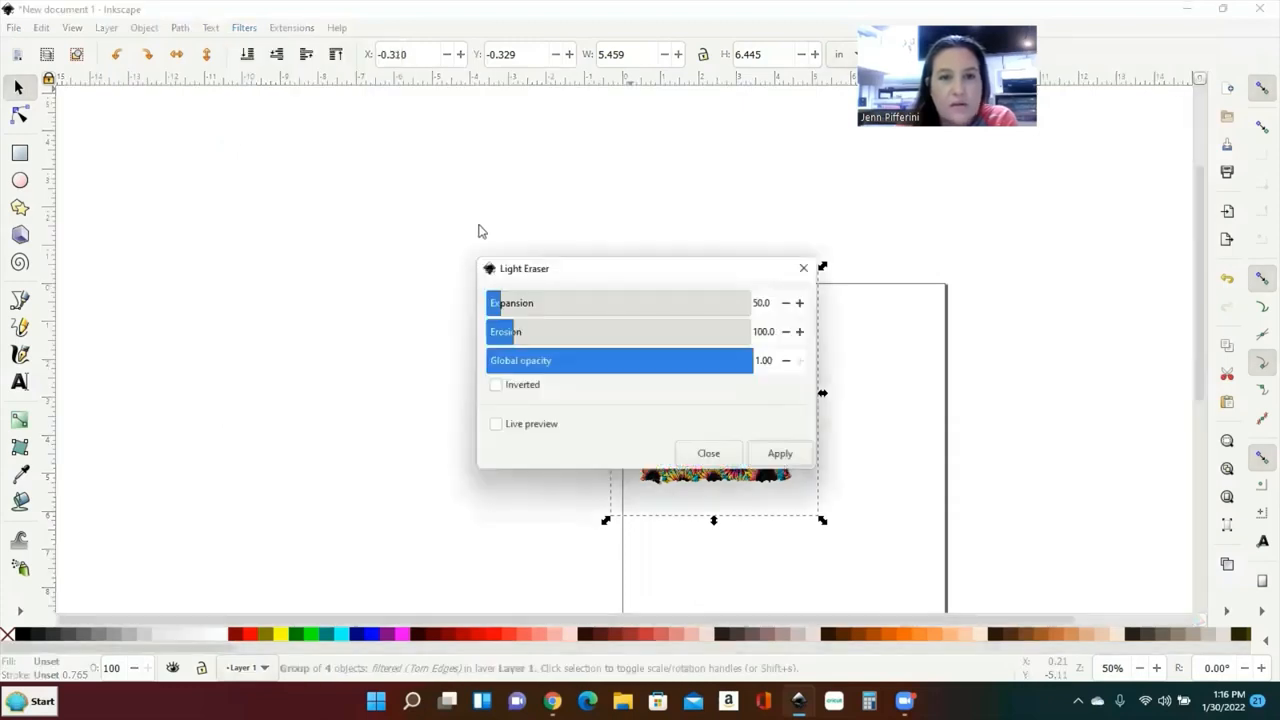
click(500, 427)
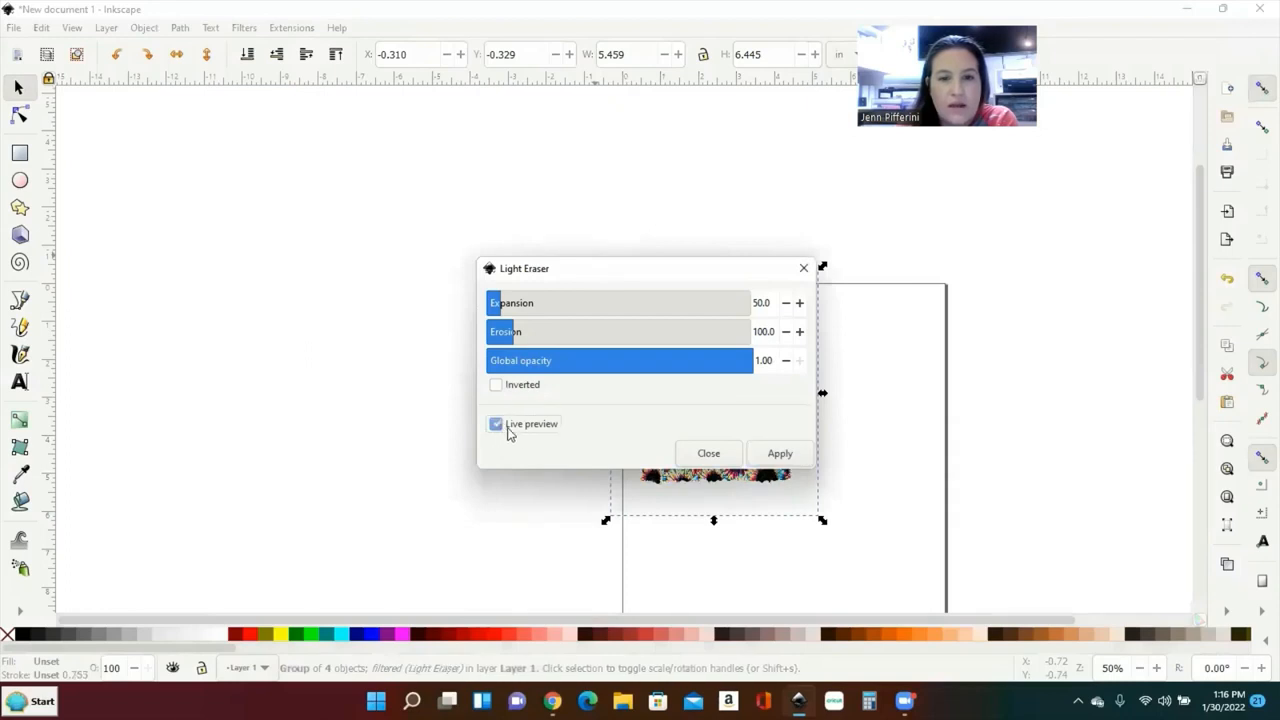
click(720, 456)
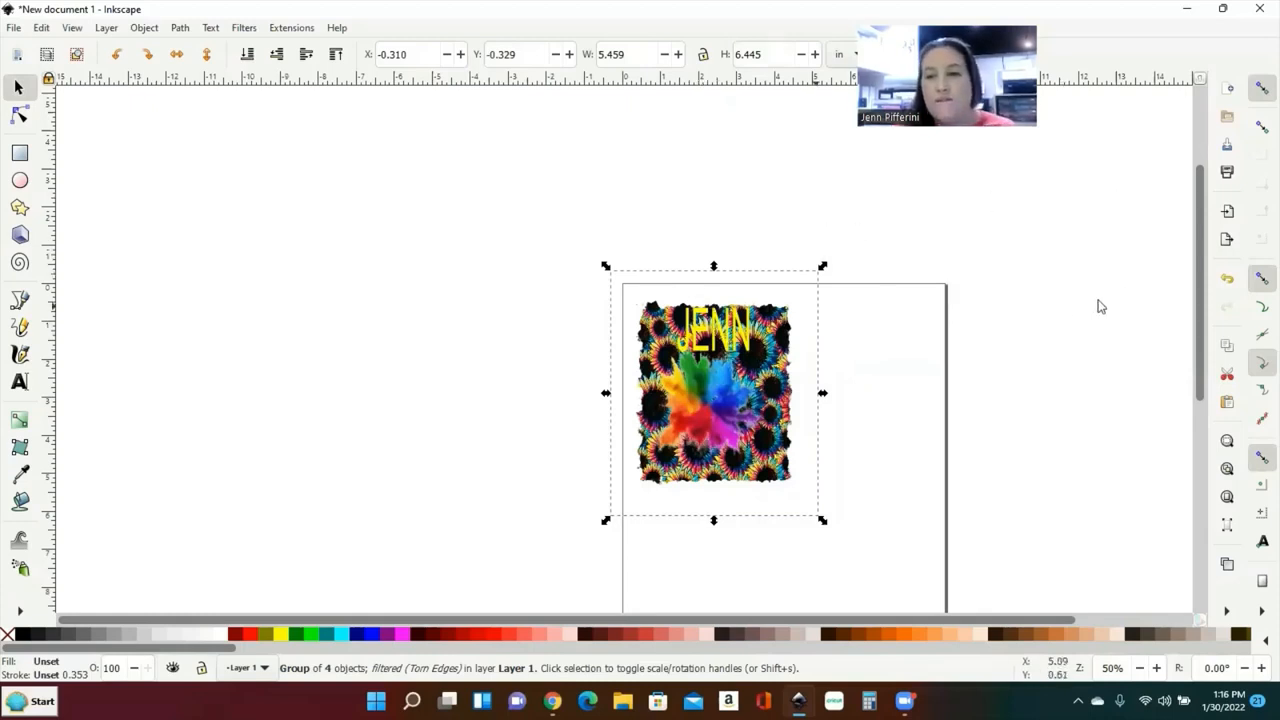
Step: Undo six times to restore the design to about 10.3 x 14.7 in
click(1227, 280)
click(1227, 280)
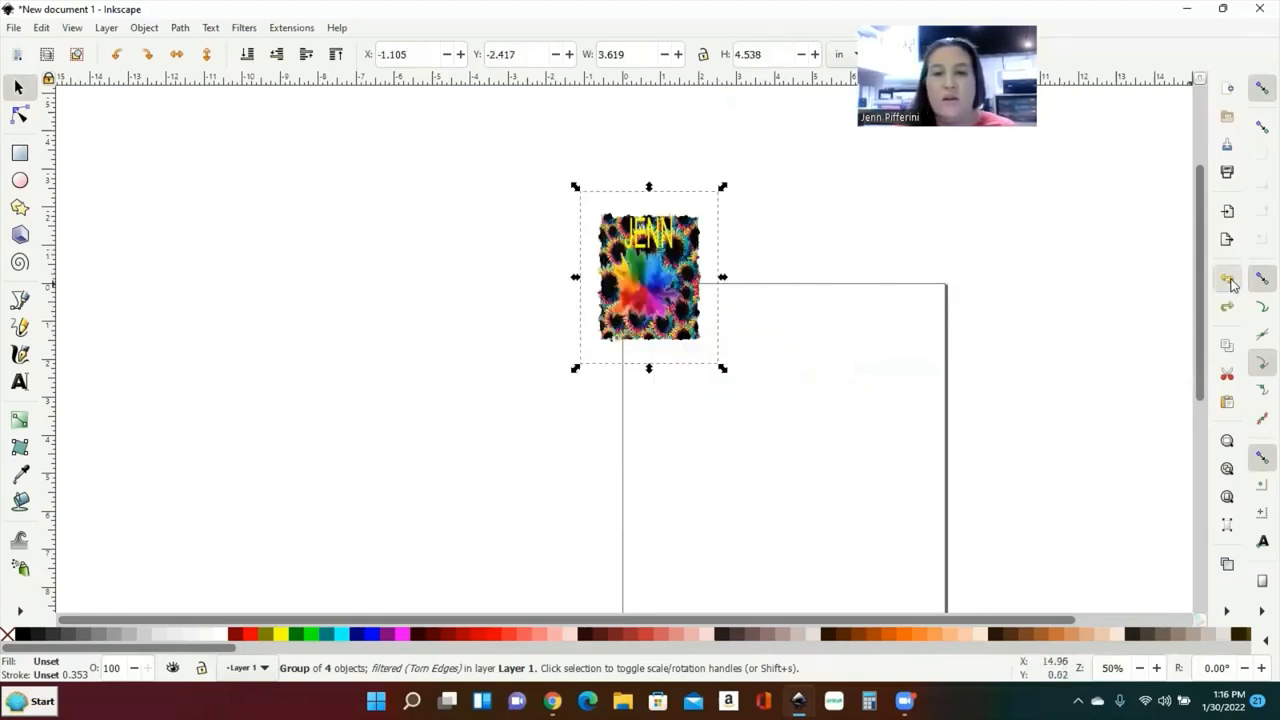
click(1227, 280)
click(1227, 280)
click(1227, 280)
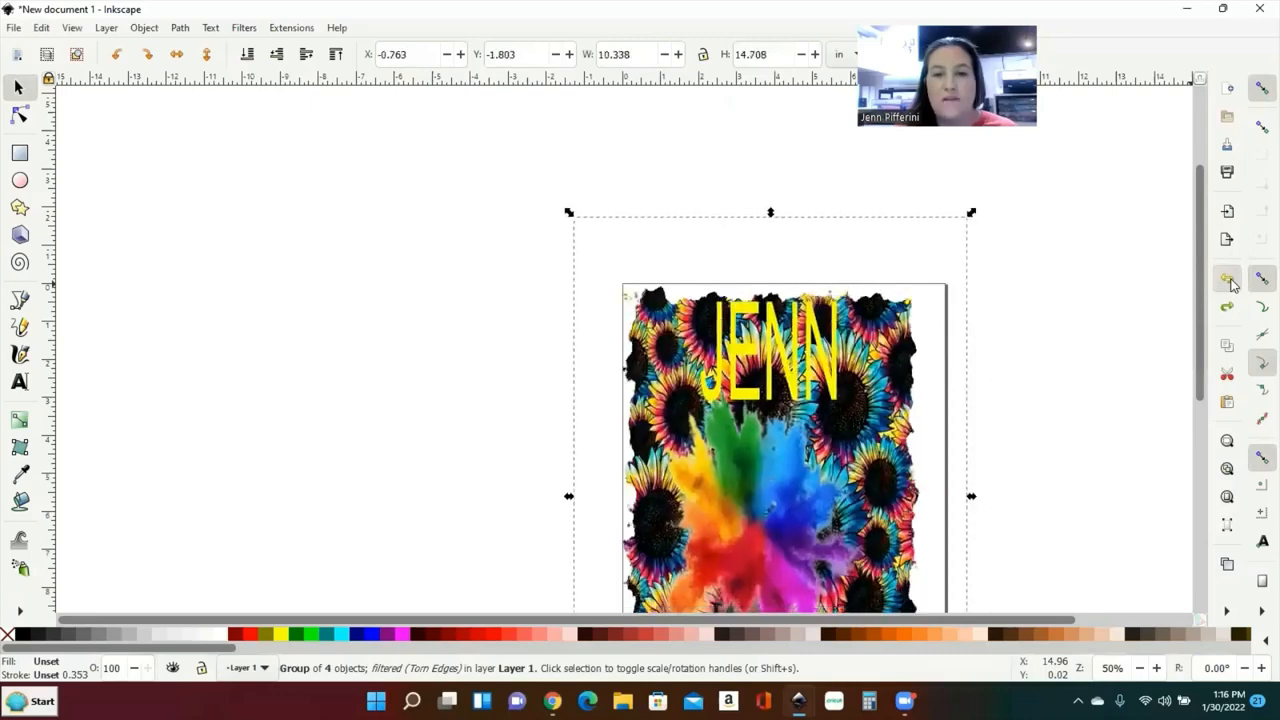
click(1227, 280)
Step: Open the Print dialog from the commands bar
scroll(1025, 290, down, 4)
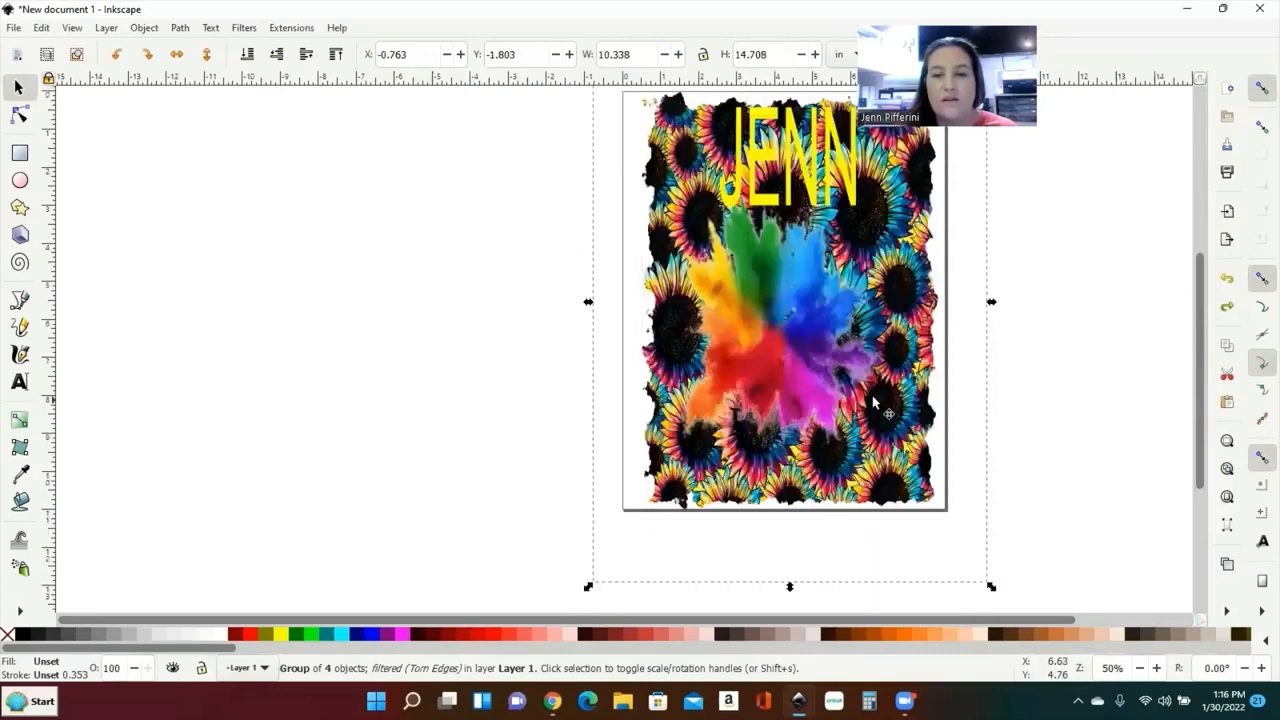
scroll(1163, 249, up, 2)
click(1227, 174)
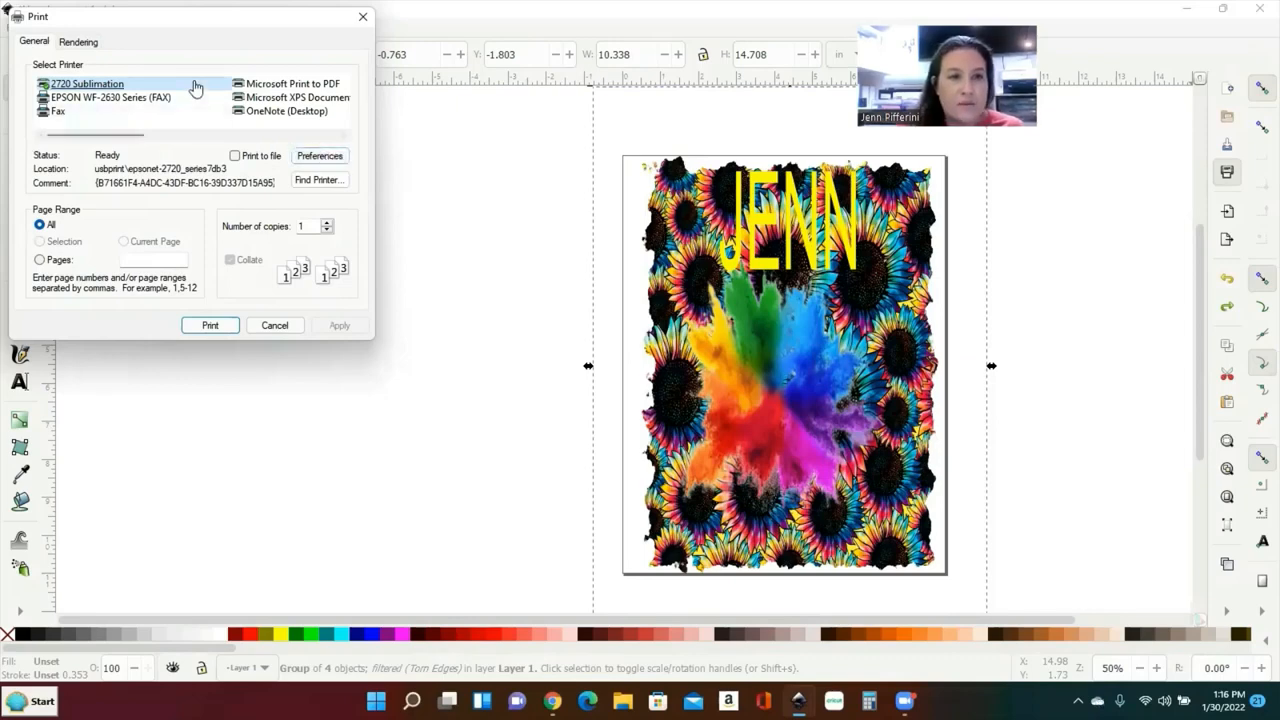
Step: Choose the Colorful Sunflower 8.5x14 preset in the sublimation printer's preferences and apply it
click(328, 157)
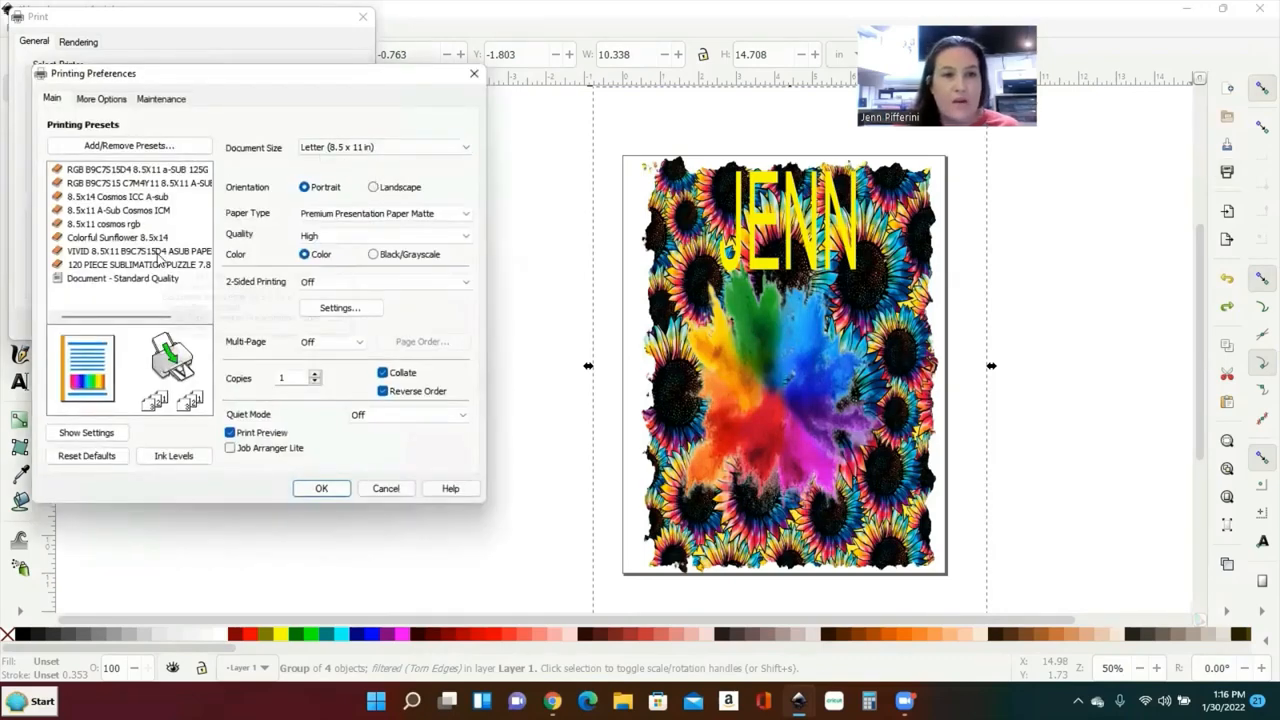
click(144, 241)
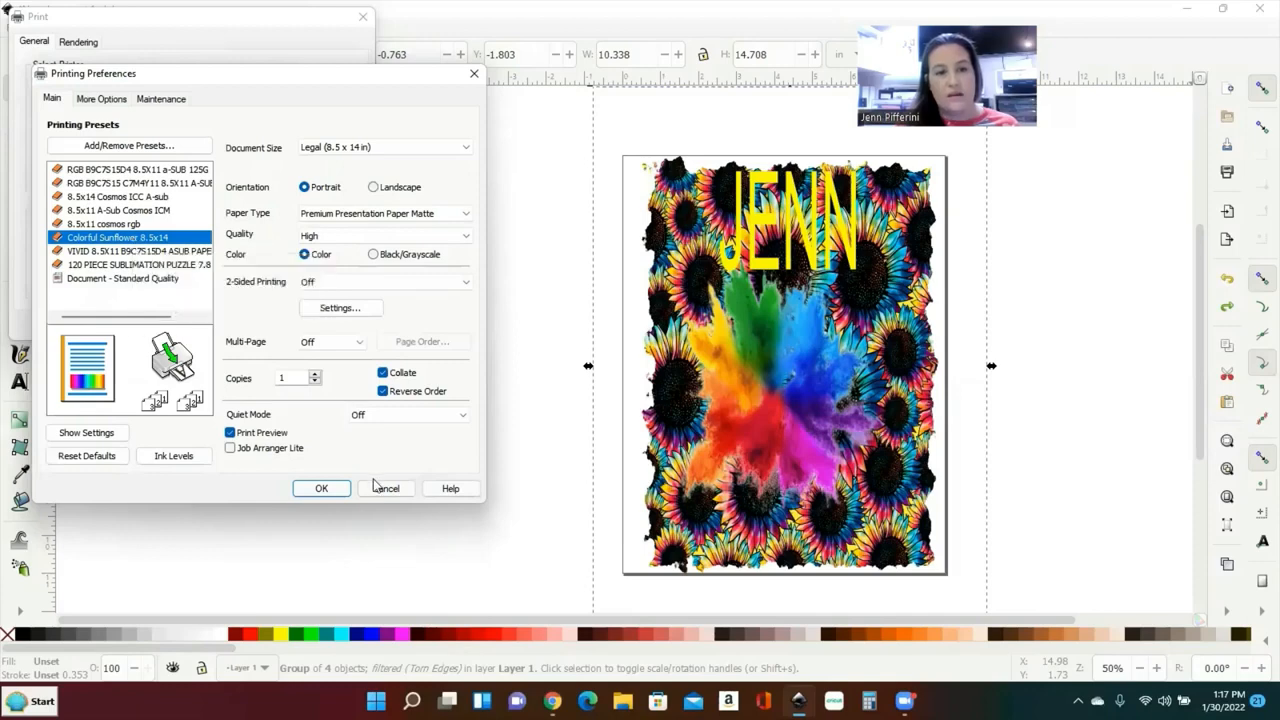
click(321, 488)
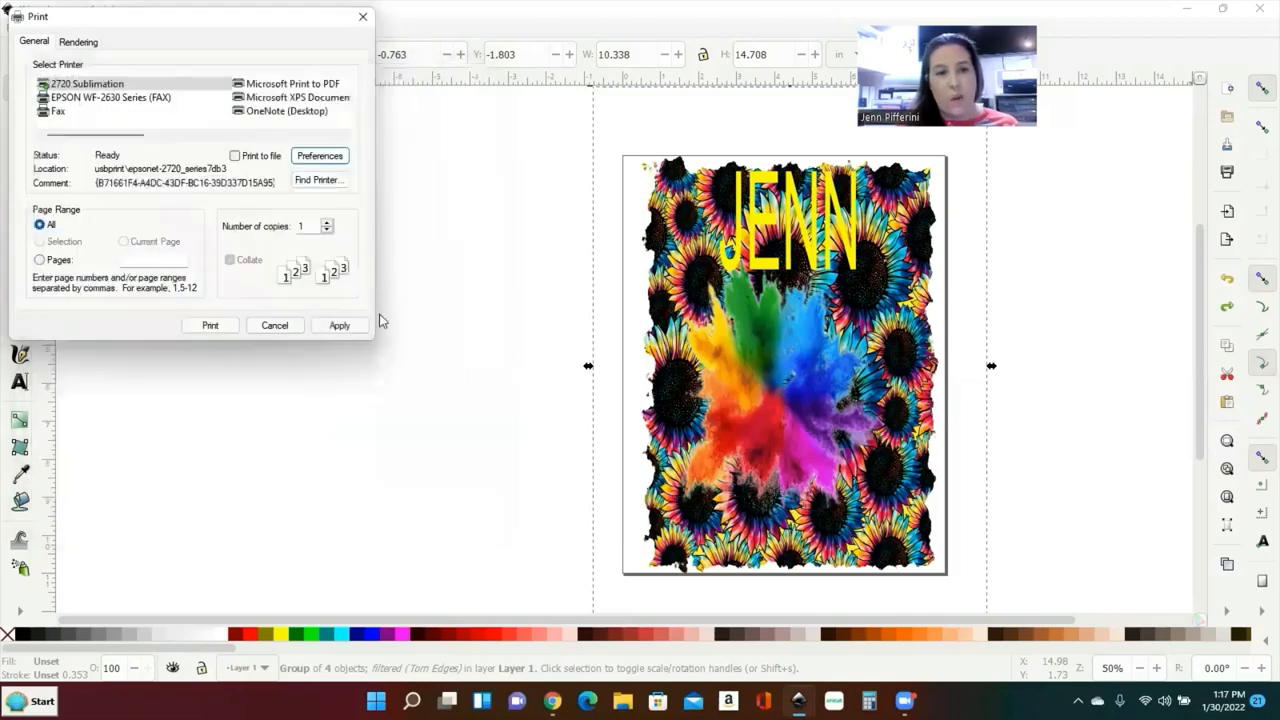
click(340, 325)
Step: Print, cancel from the mirrored Print Preview, then reselect the design with scaling handles
click(210, 325)
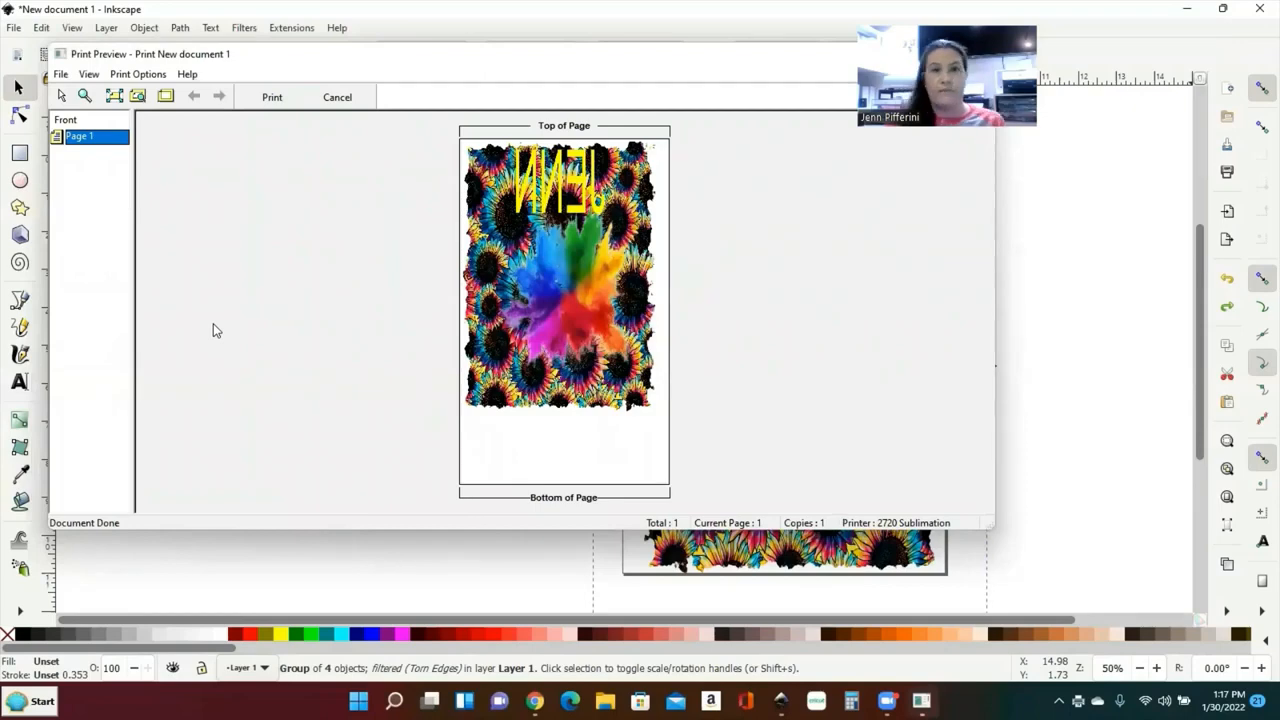
click(352, 98)
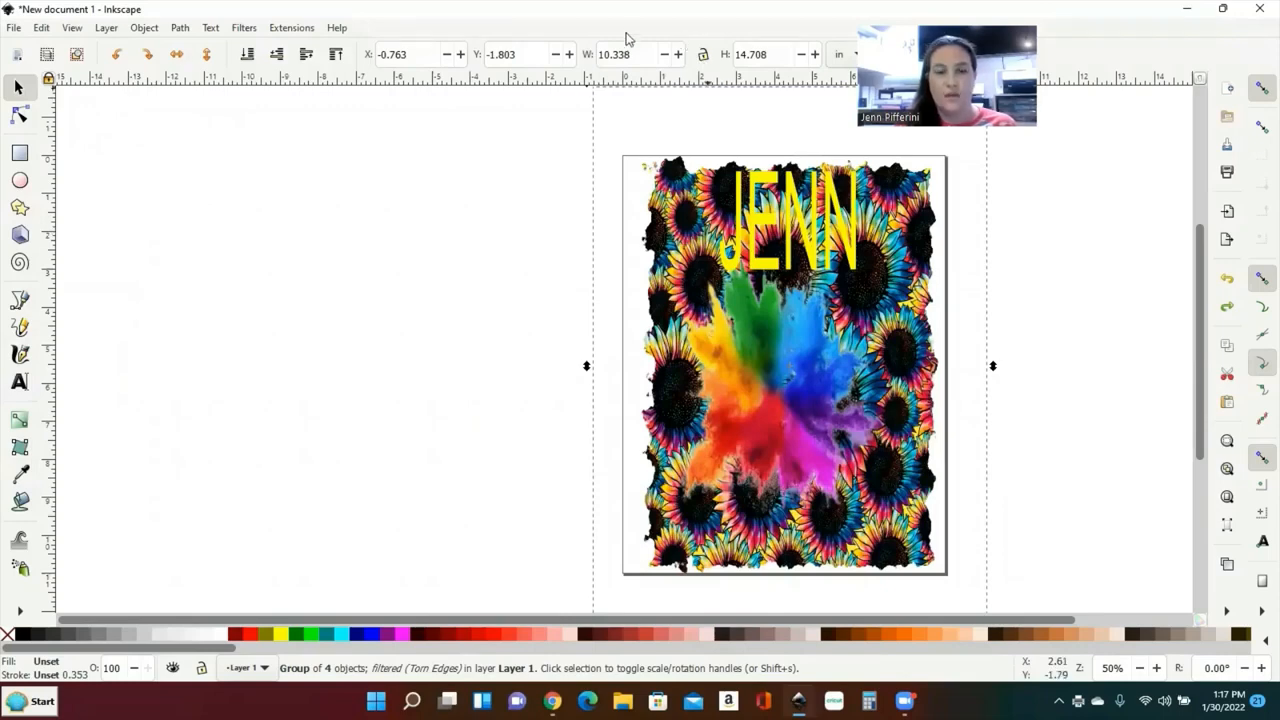
click(866, 258)
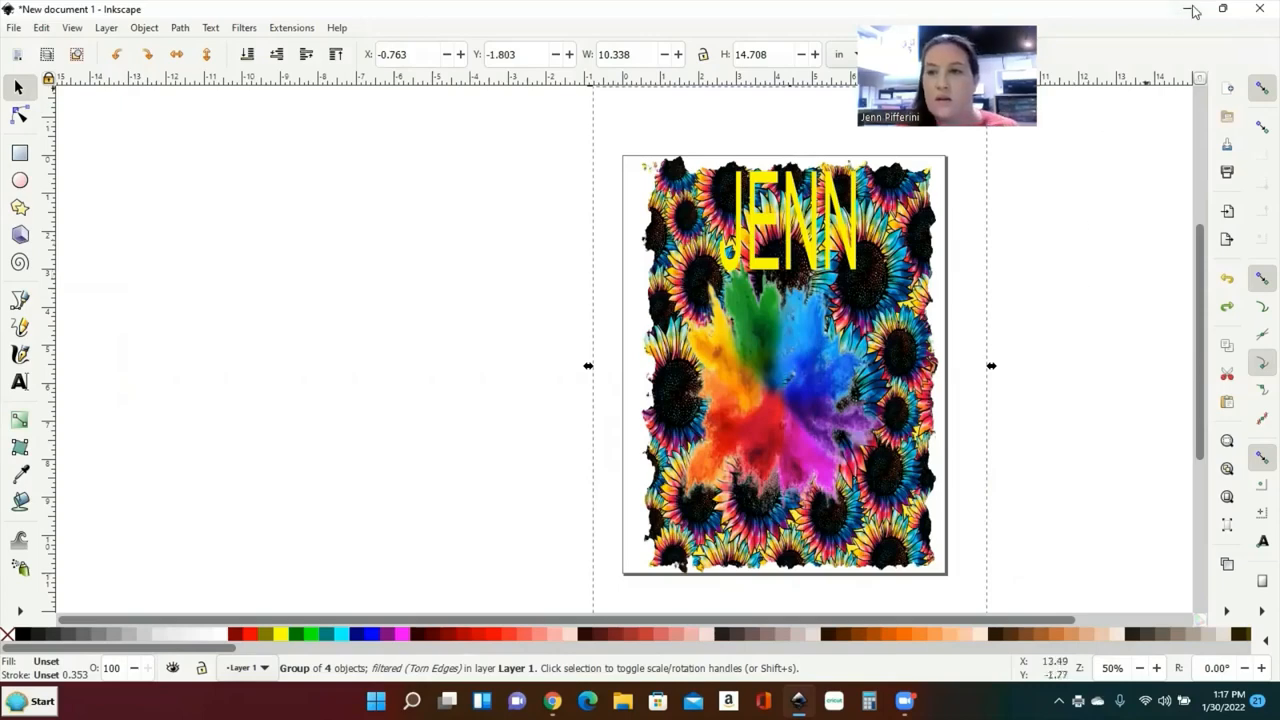
Step: Open Print > Preferences > More Options and show the Advanced Color Correction settings
click(1230, 174)
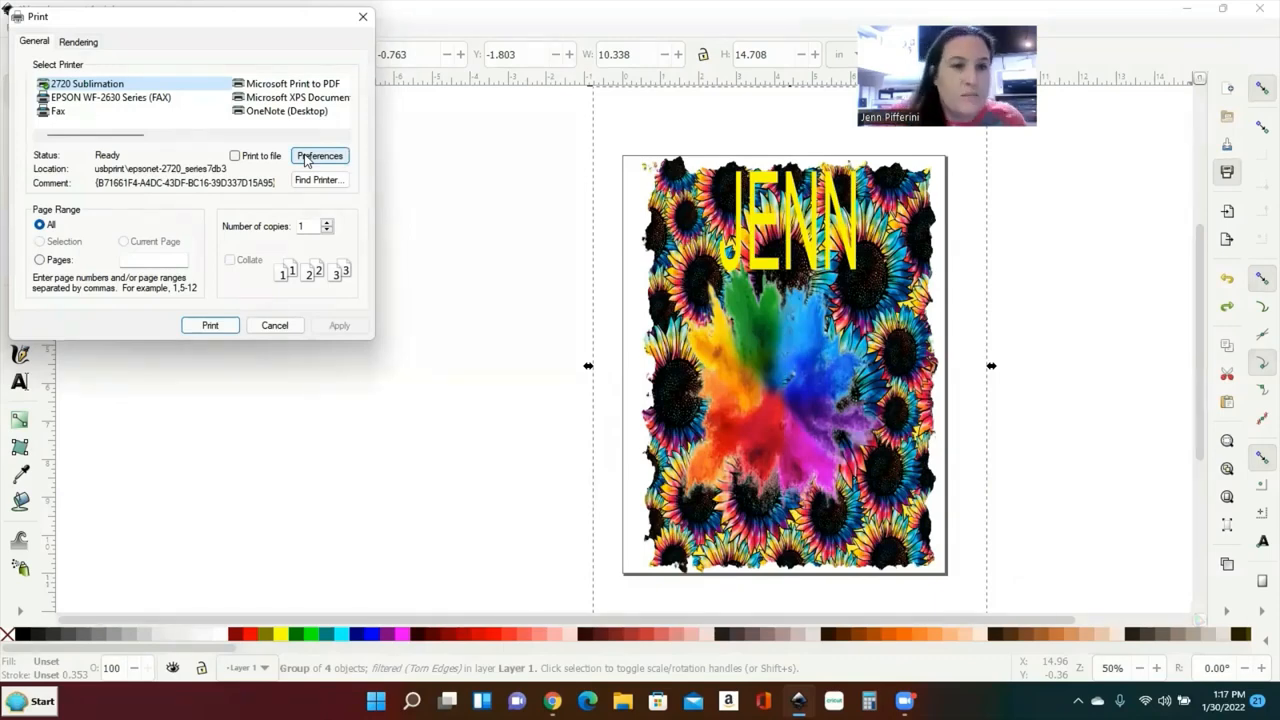
click(306, 160)
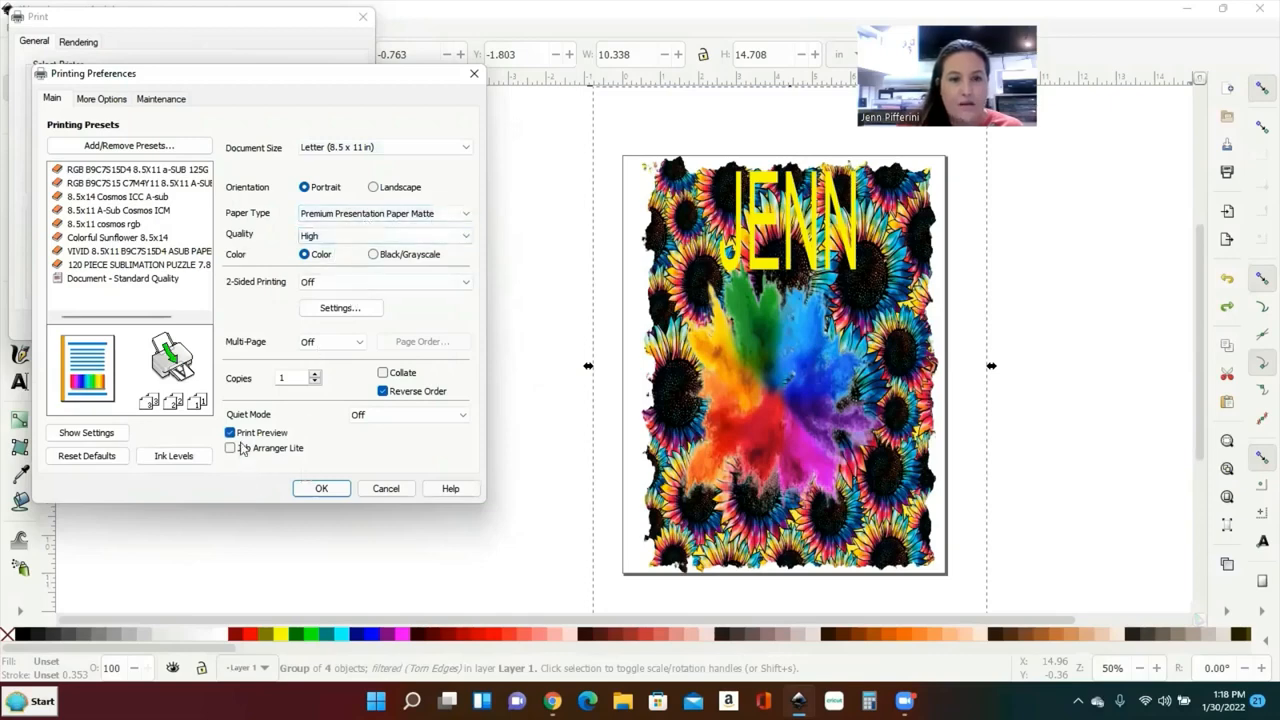
click(110, 98)
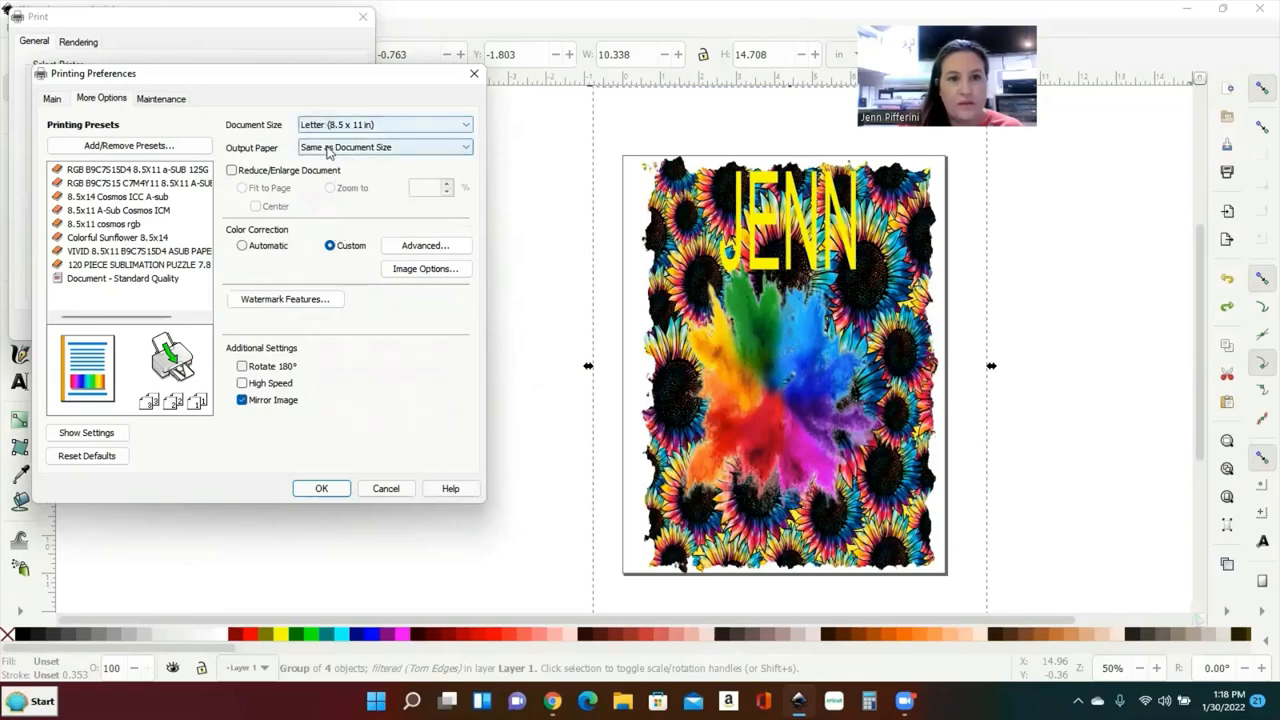
click(421, 245)
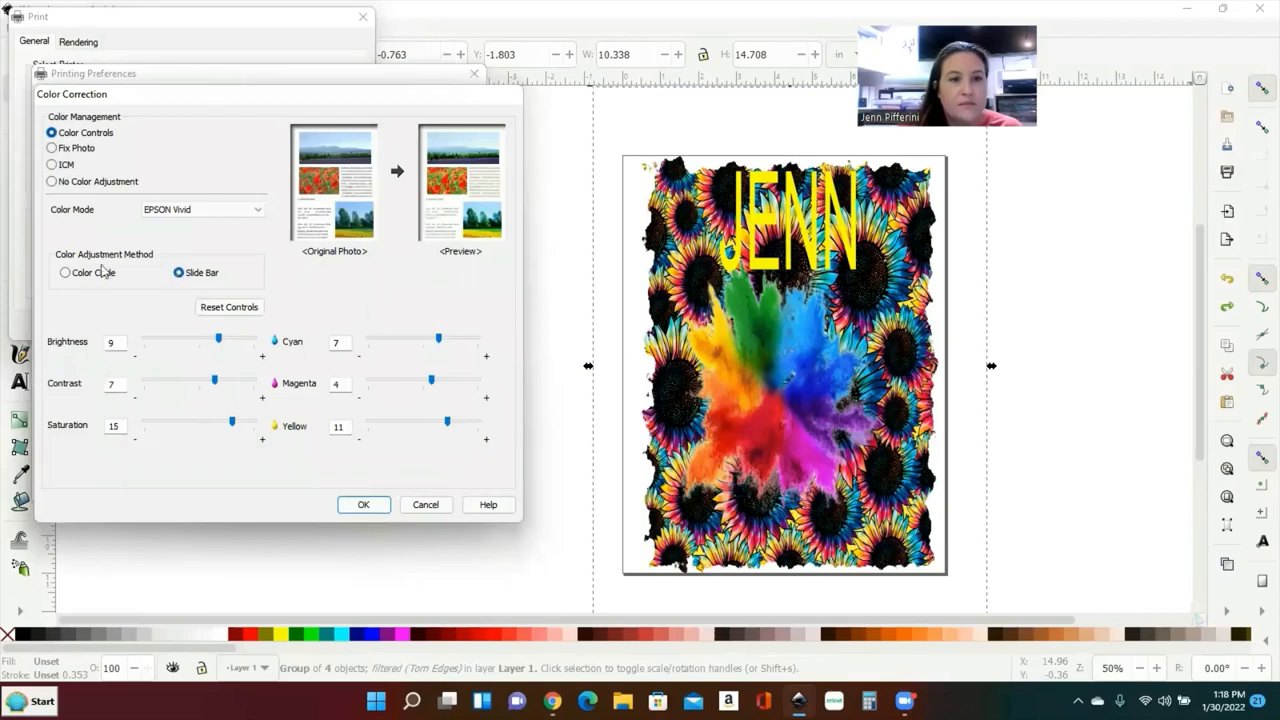
Step: Select the Color Circle colour adjustment method in Color Correction
click(65, 272)
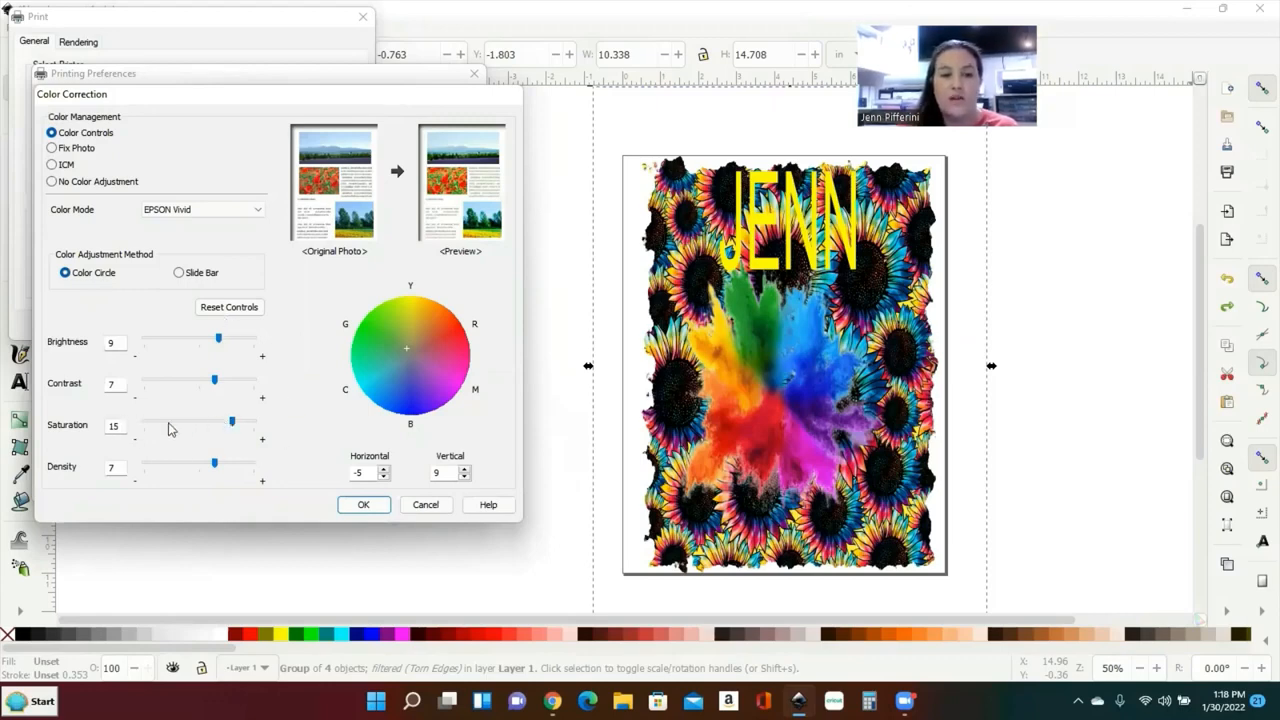
Step: Set colour correction Saturation to 10 and Density to -10
double_click(108, 426)
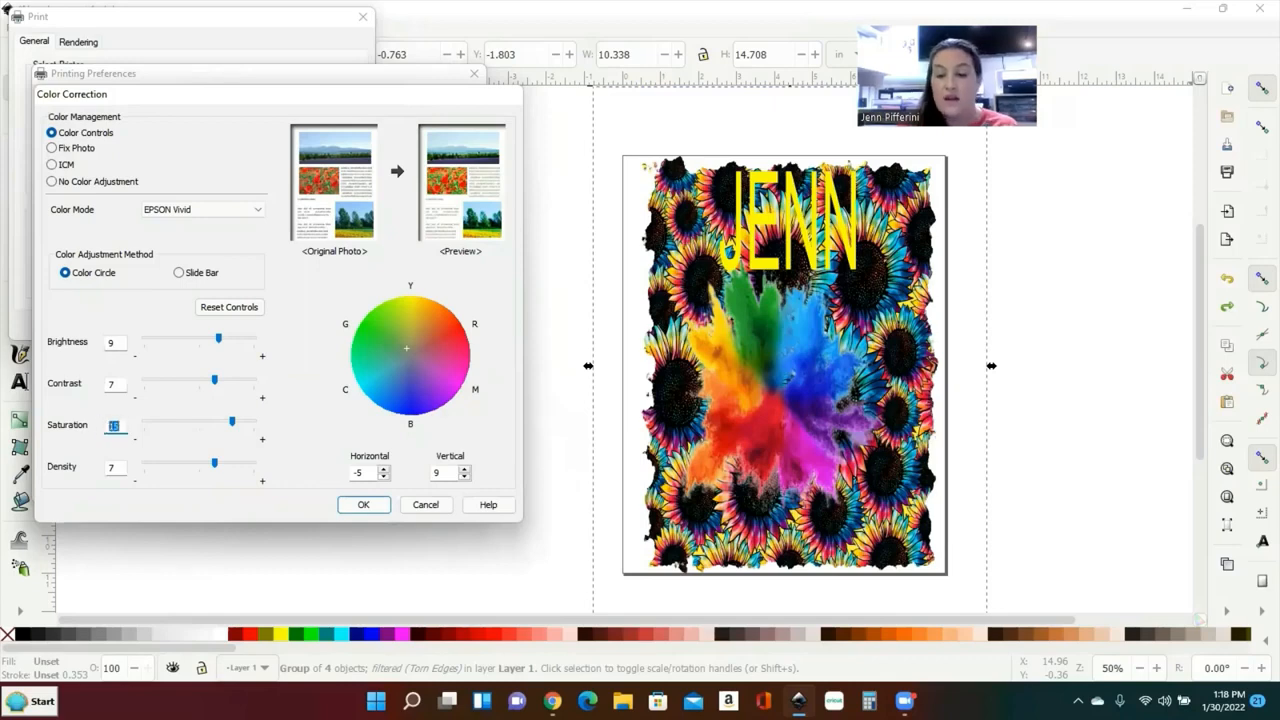
text(10)
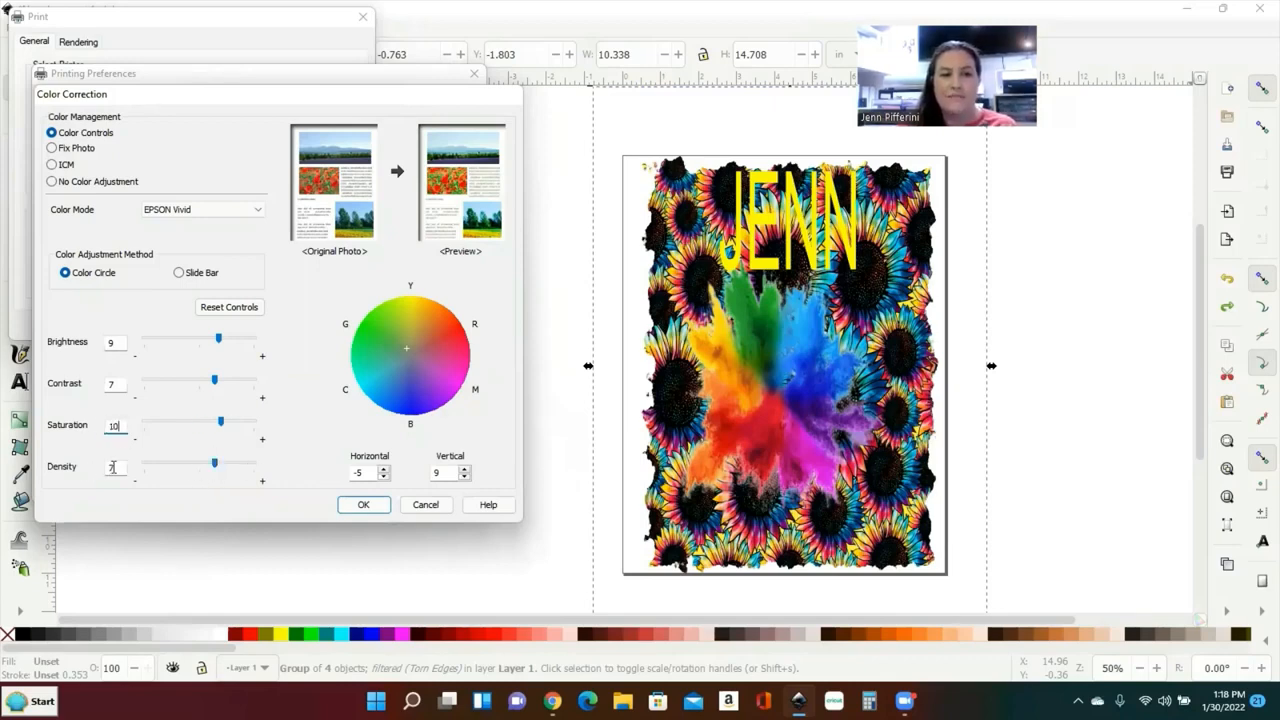
drag(119, 468, 93, 473)
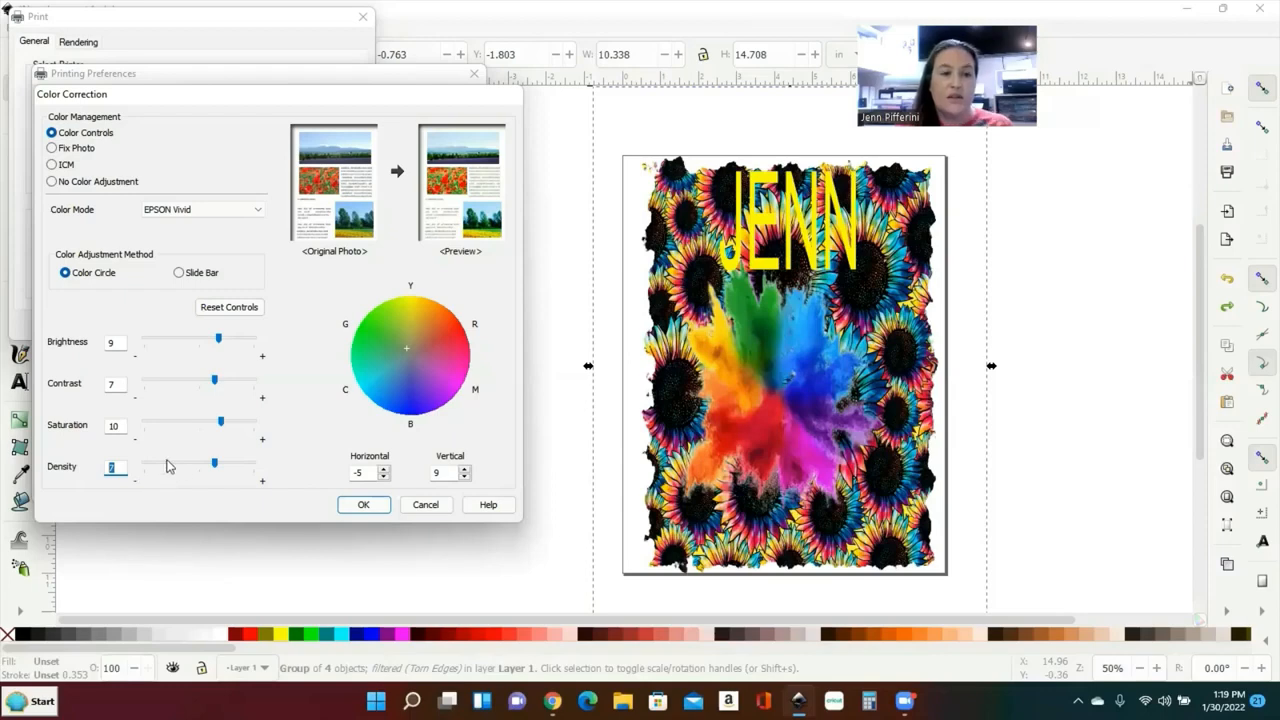
text(1)
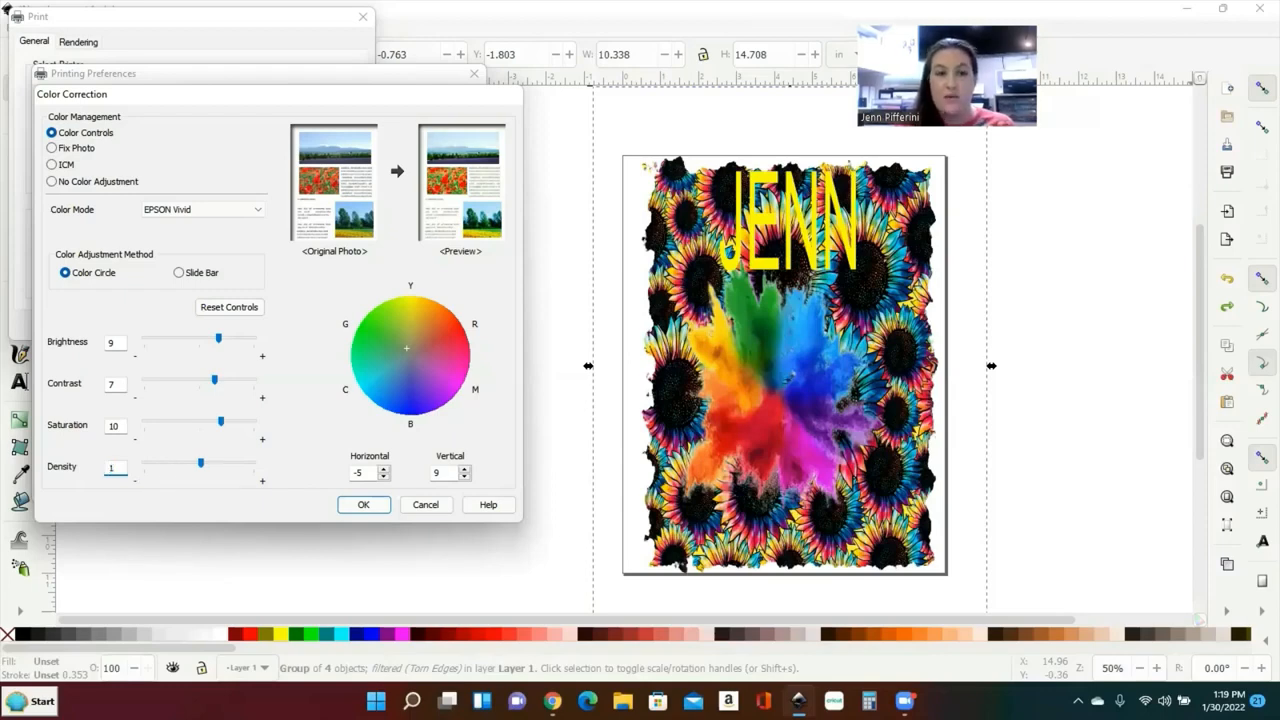
key(BackSpace)
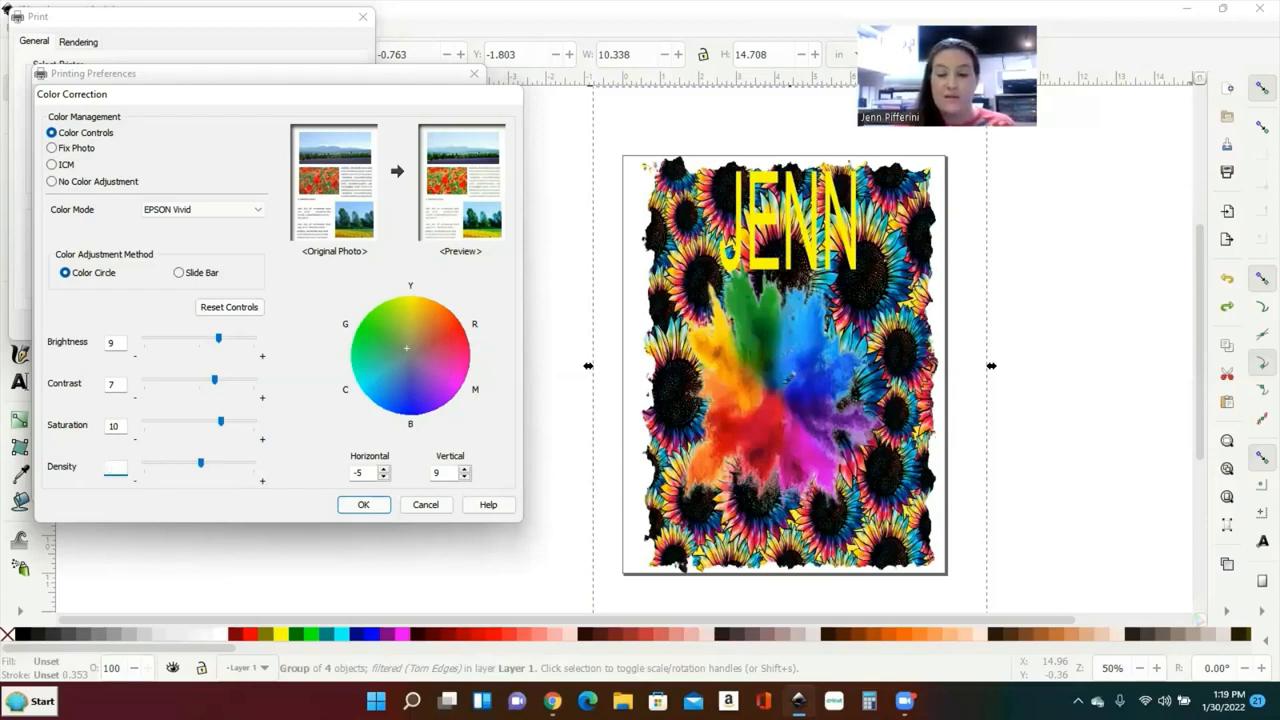
text(-10)
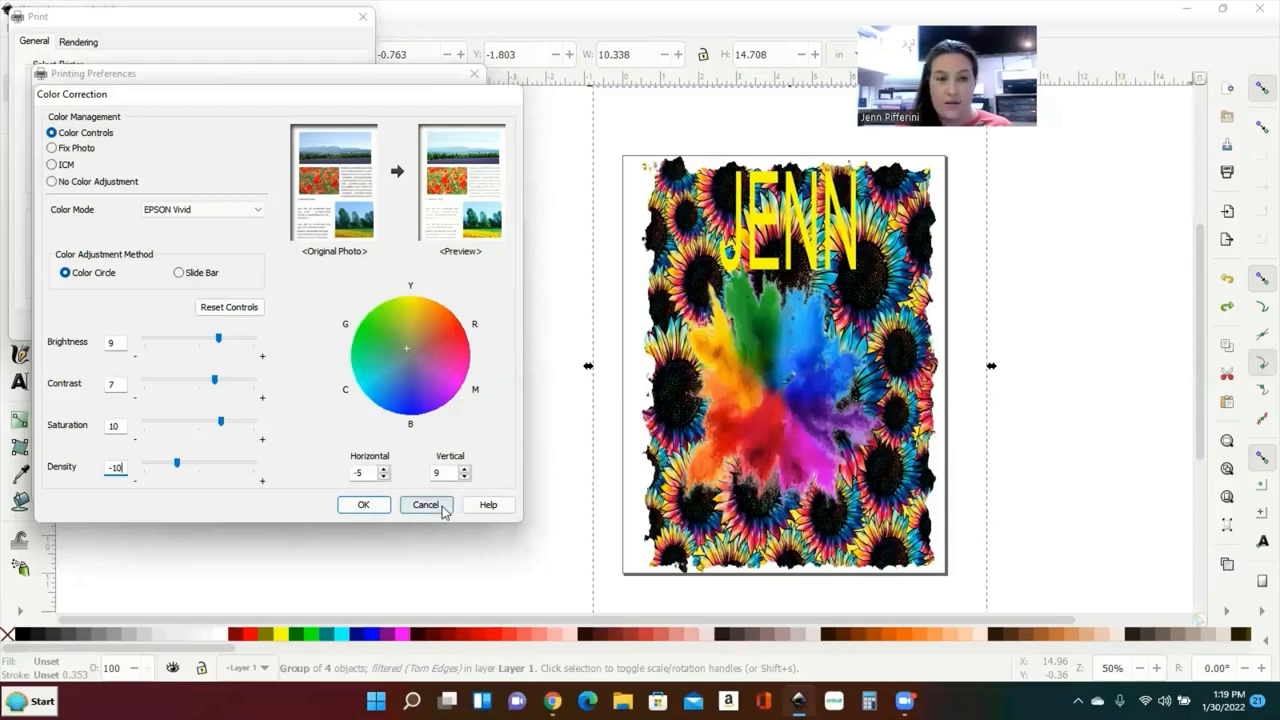
Step: Toggle between Color Circle and Slide Bar methods, ending on Slide Bar
click(179, 273)
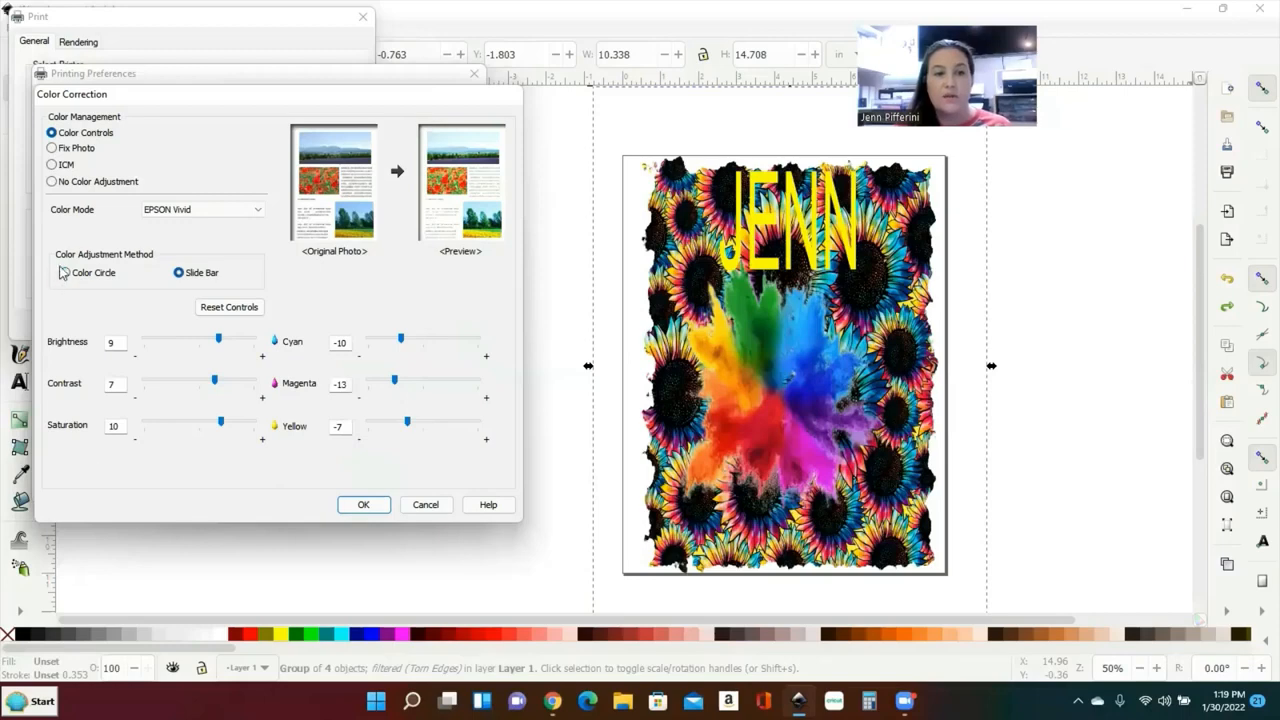
click(64, 273)
click(176, 274)
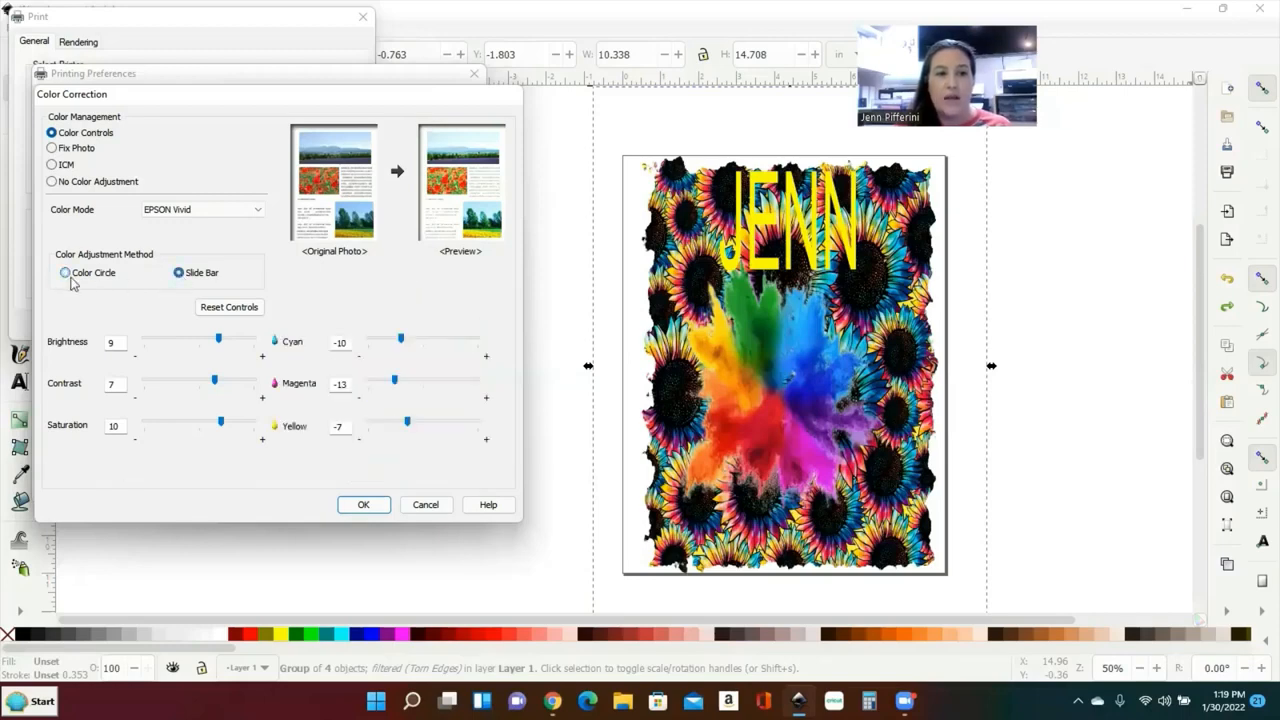
click(65, 273)
click(179, 274)
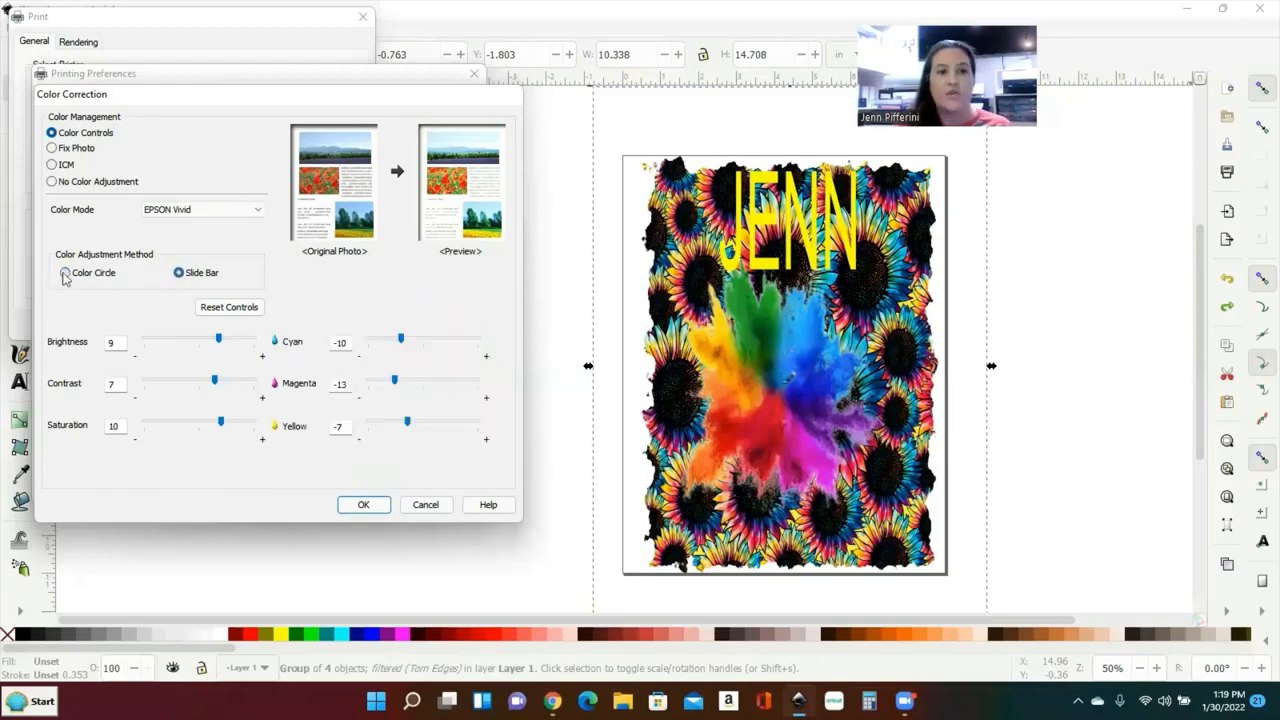
click(65, 273)
click(179, 274)
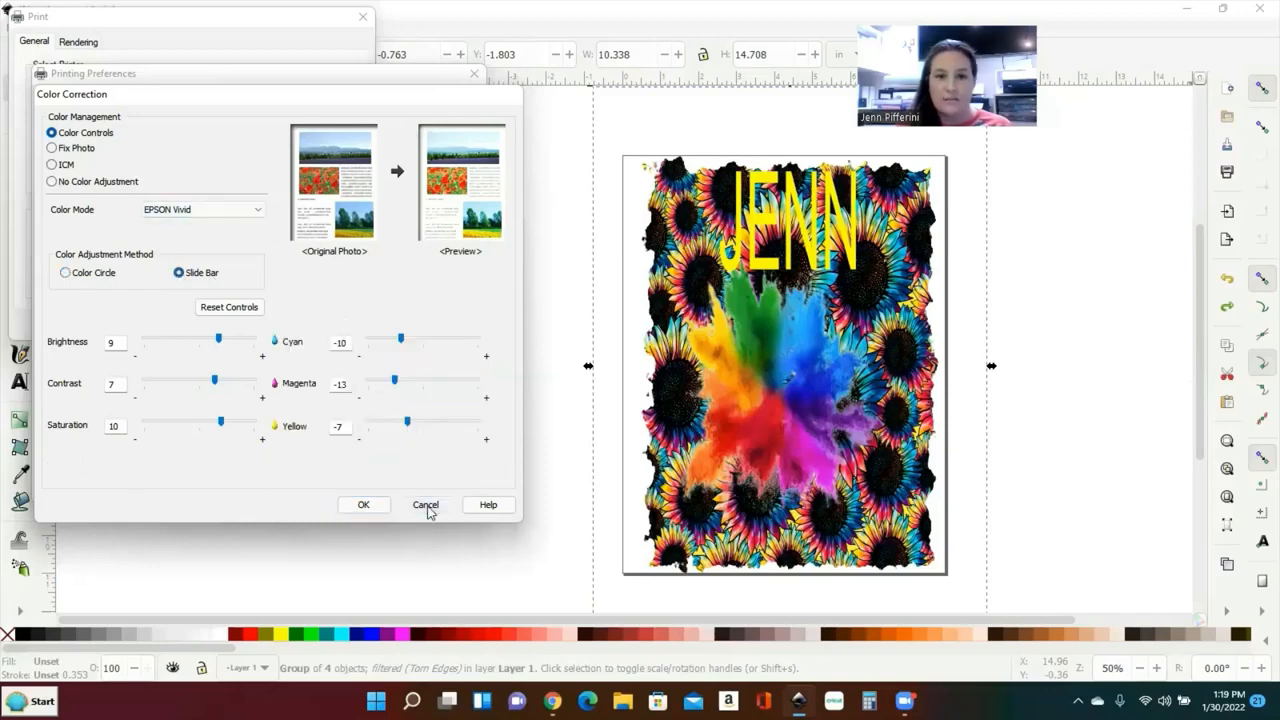
Step: Cancel Color Correction and enter Print Density -15 in Maintenance's Extended Settings
click(426, 505)
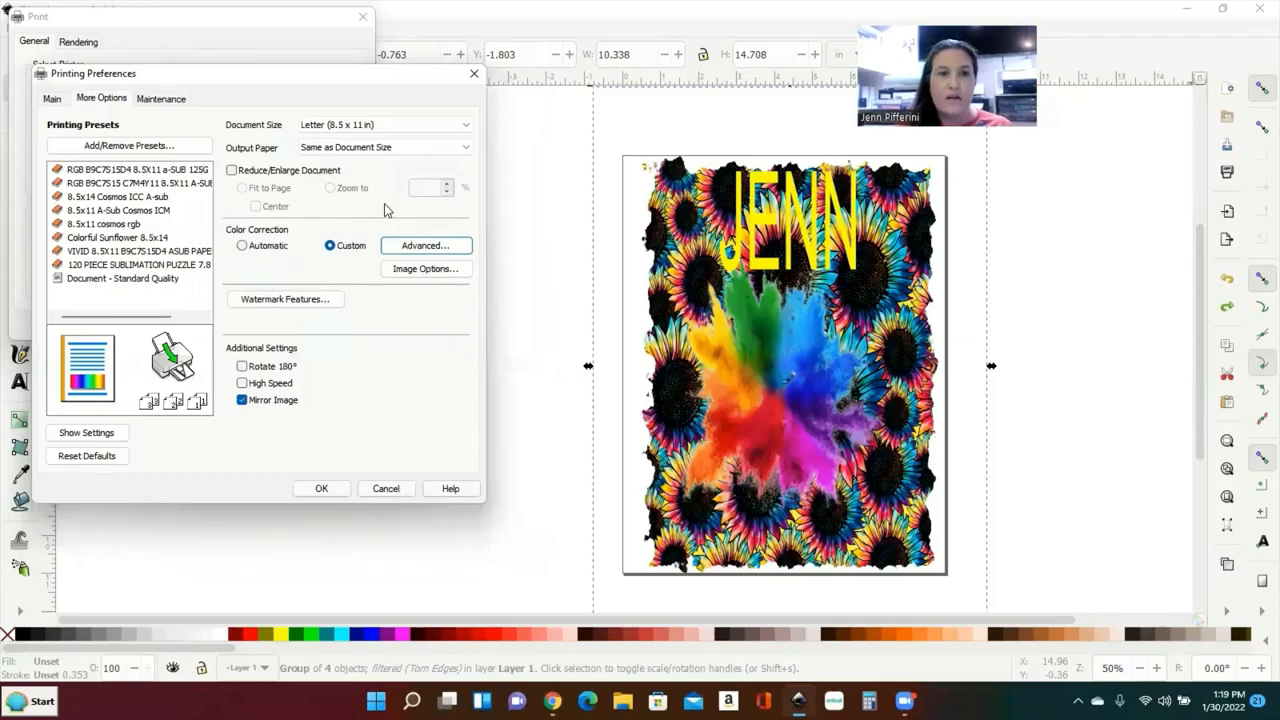
click(163, 99)
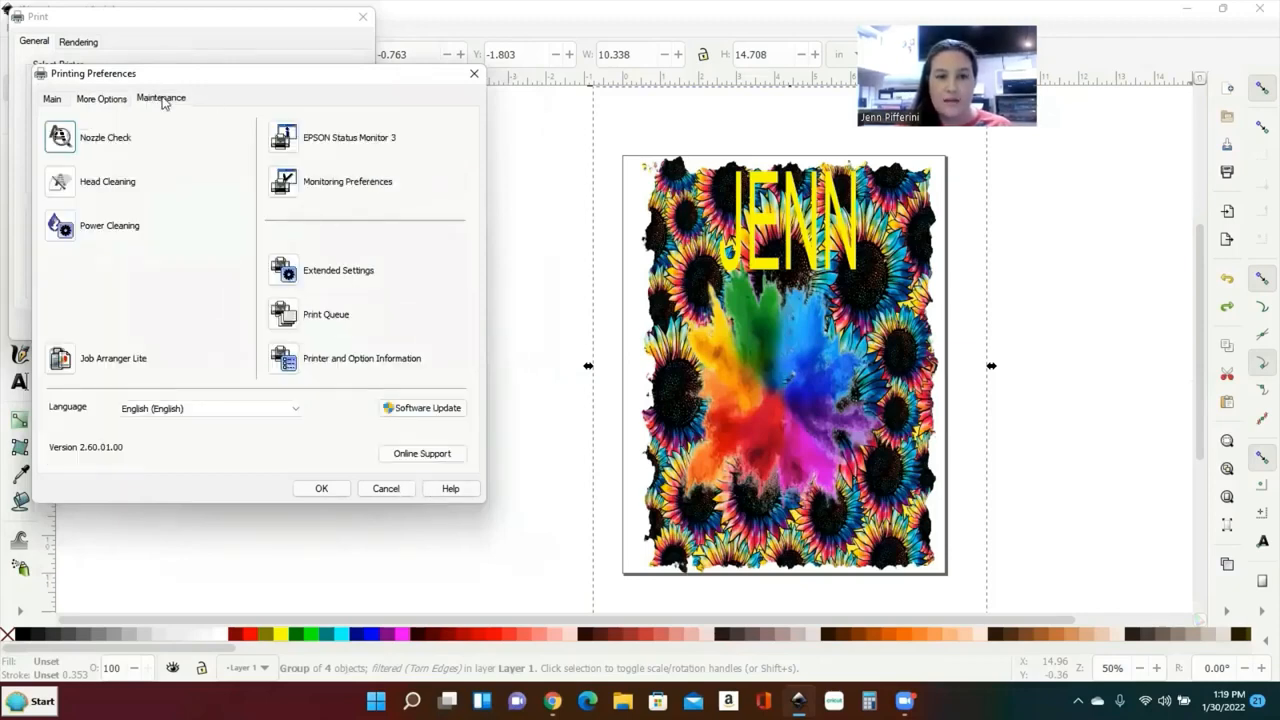
click(329, 267)
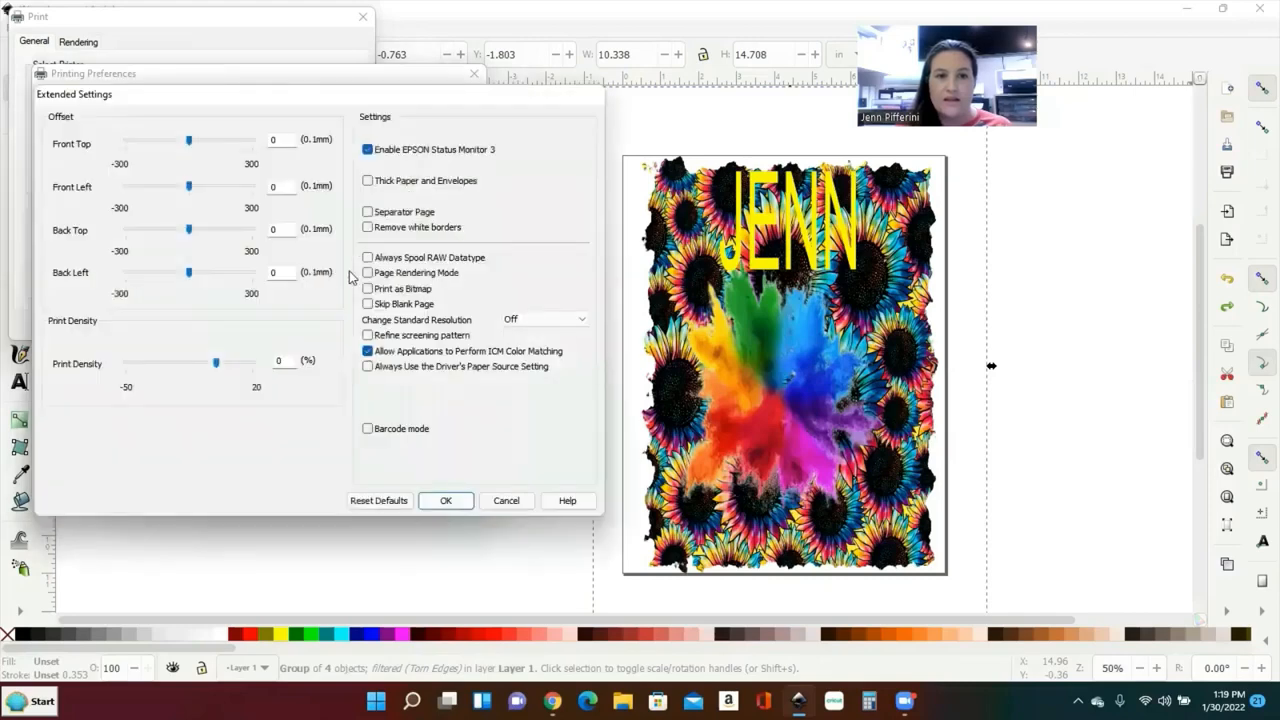
double_click(284, 361)
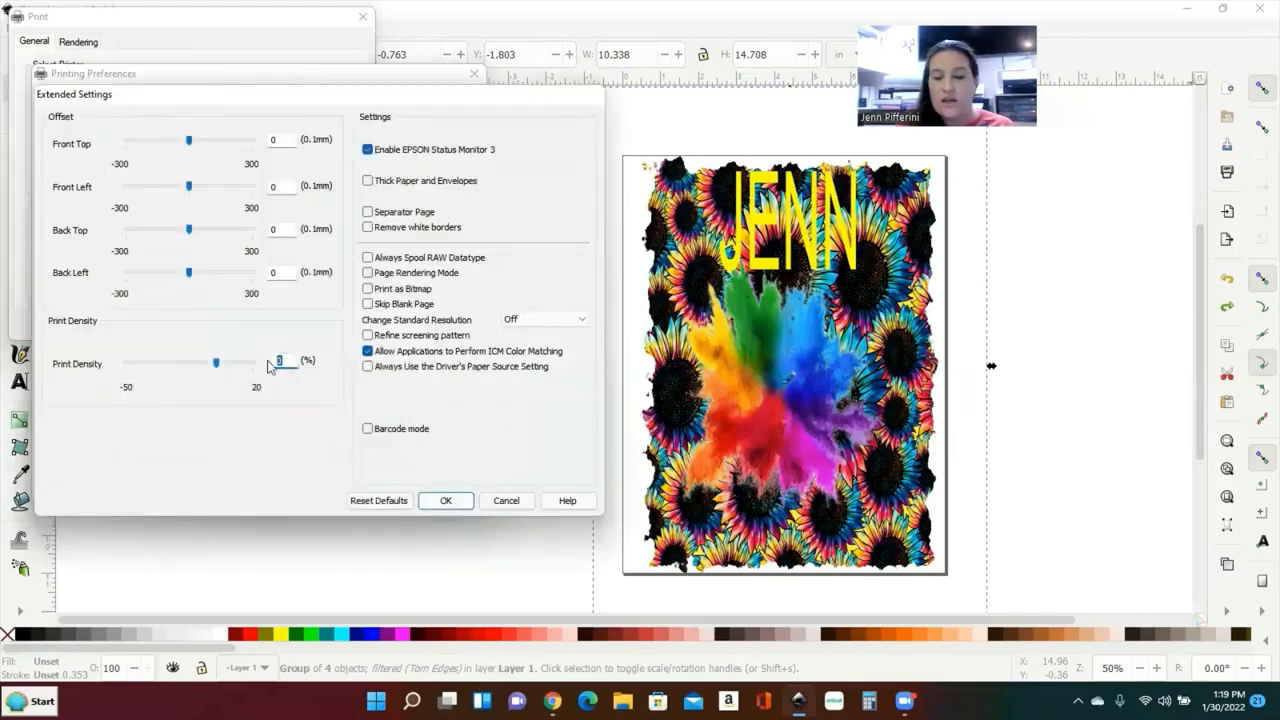
text(-15)
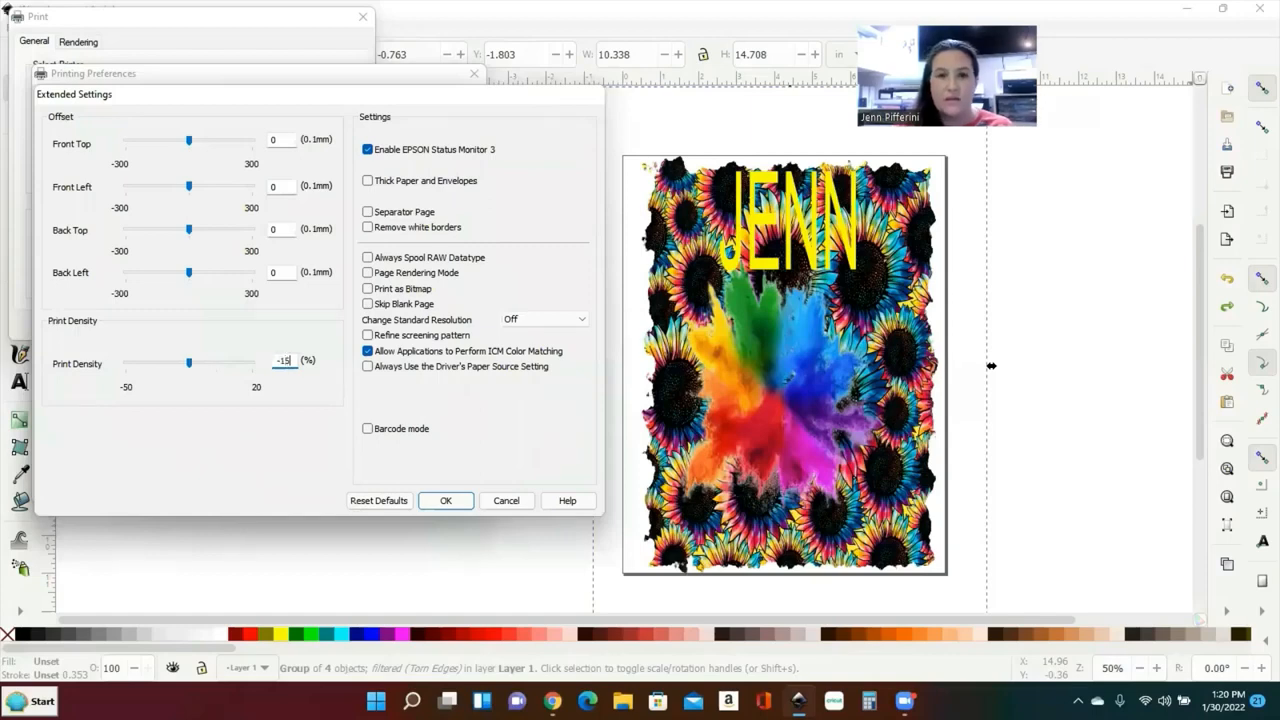
Step: Cancel Extended Settings, the printer preferences and the Print dialog to return to the canvas
click(508, 501)
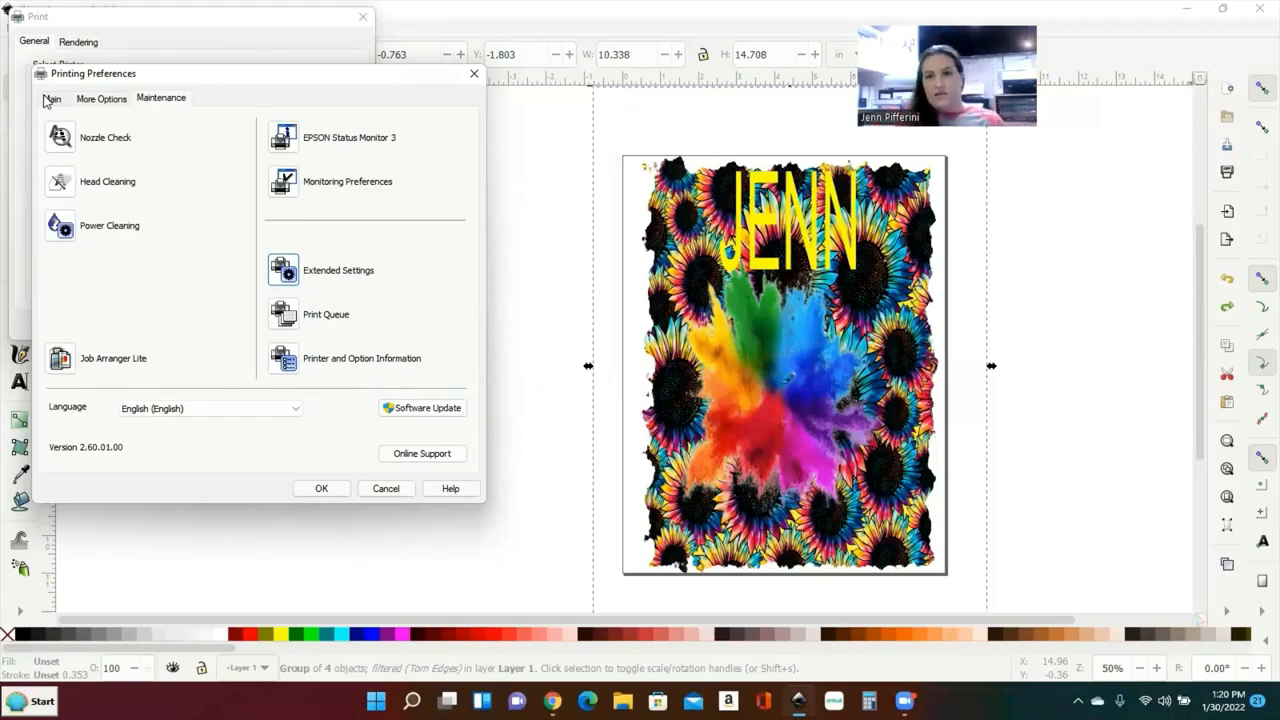
click(388, 490)
click(274, 326)
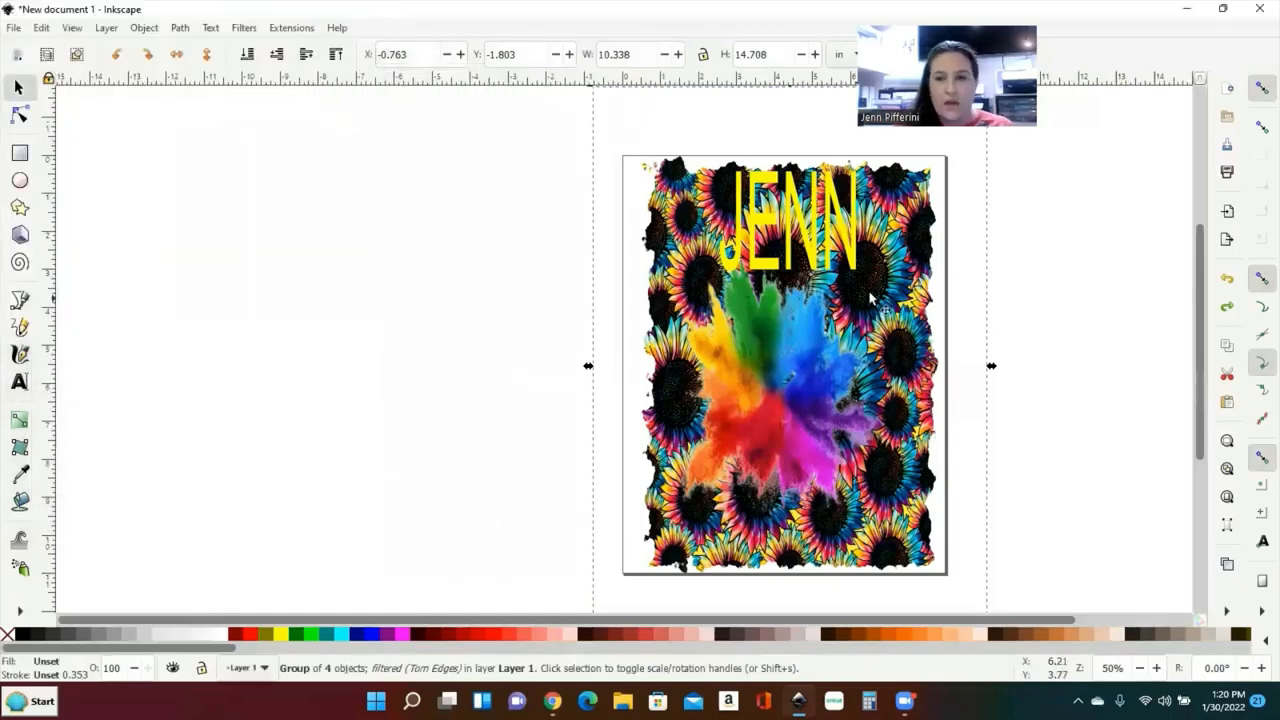